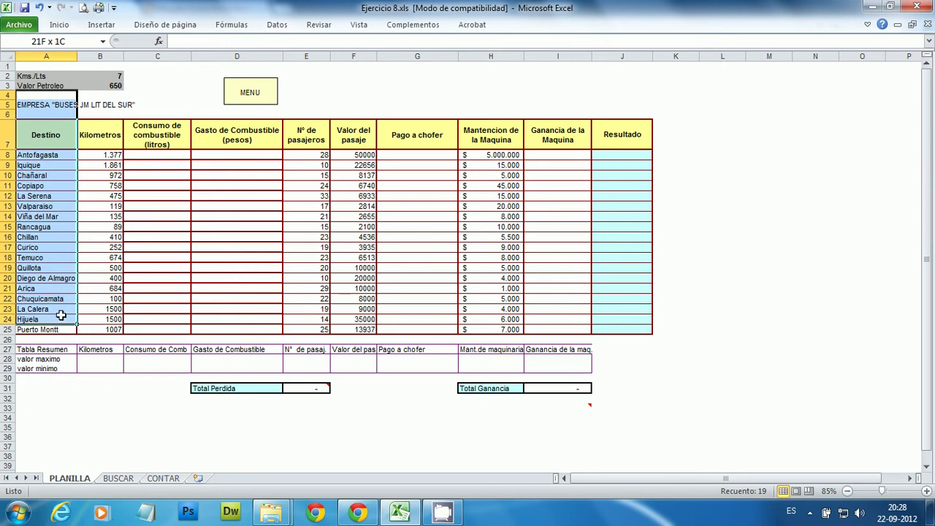
Examine the trip table's columns from Destino to Resultado, plus the Antofagasta kilometres and the Kms./Lts value that determine fuel consumption
{"action": "left_click", "coordinate": [183, 237]}
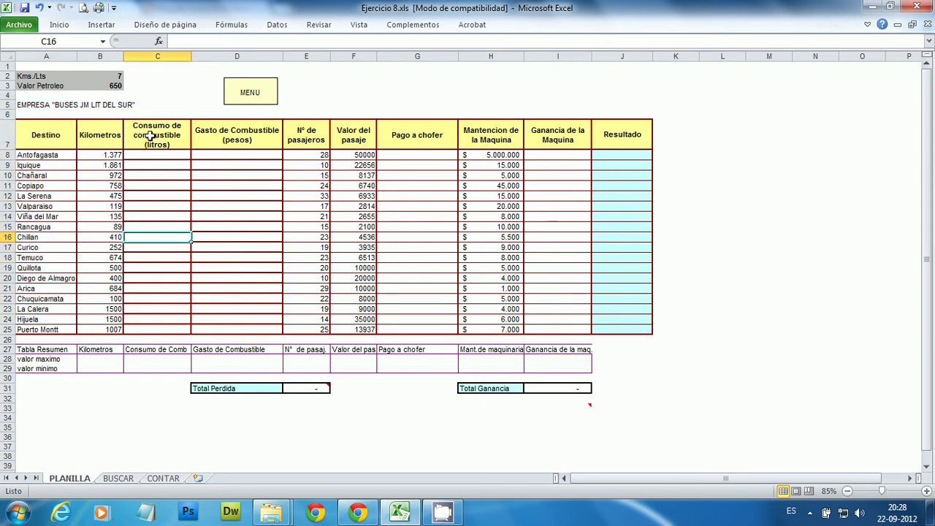
{"action": "left_click_drag", "start_coordinate": [149, 128], "coordinate": [162, 330]}
{"action": "left_click_drag", "start_coordinate": [60, 154], "coordinate": [53, 330]}
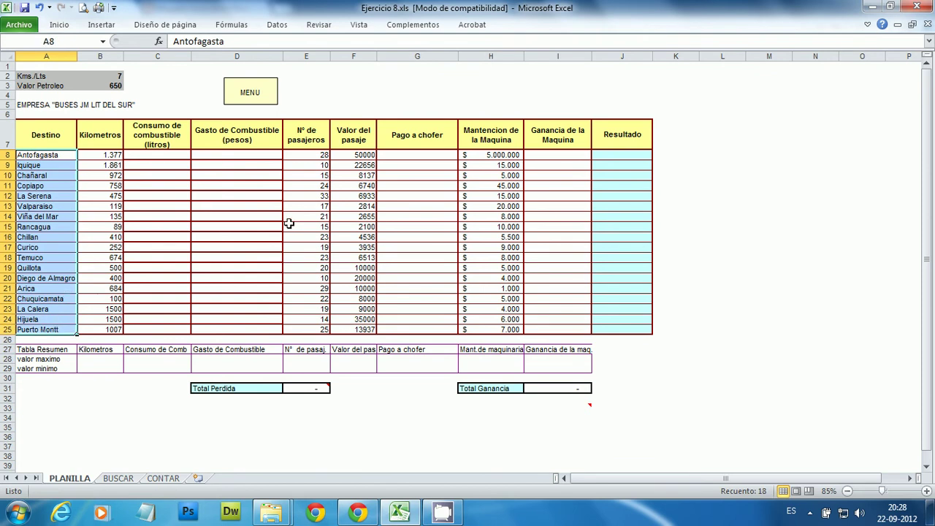
{"action": "left_click_drag", "start_coordinate": [306, 139], "coordinate": [311, 330]}
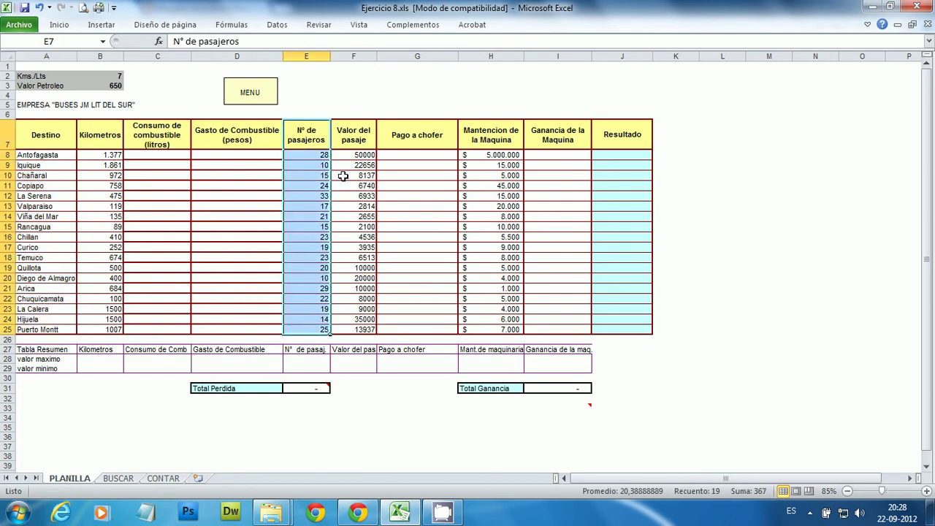
{"action": "left_click_drag", "start_coordinate": [358, 155], "coordinate": [358, 329]}
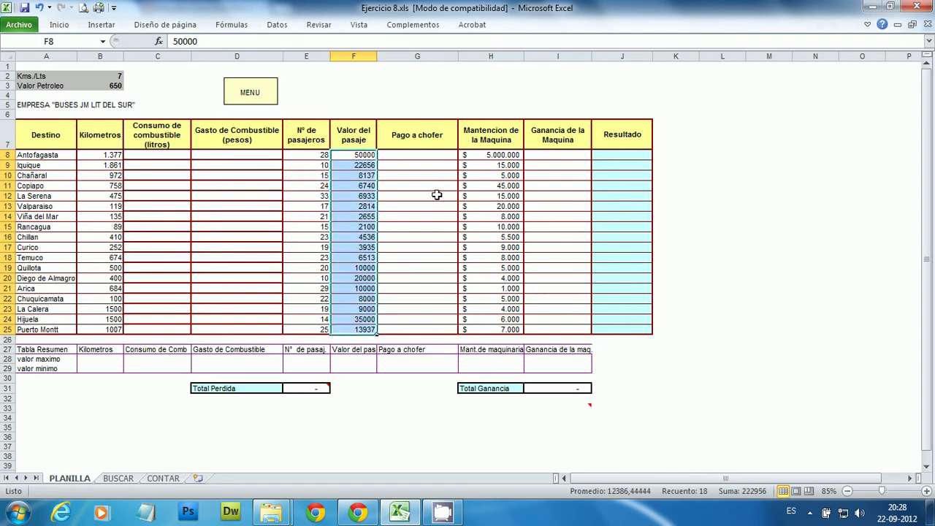
{"action": "left_click_drag", "start_coordinate": [428, 155], "coordinate": [423, 331]}
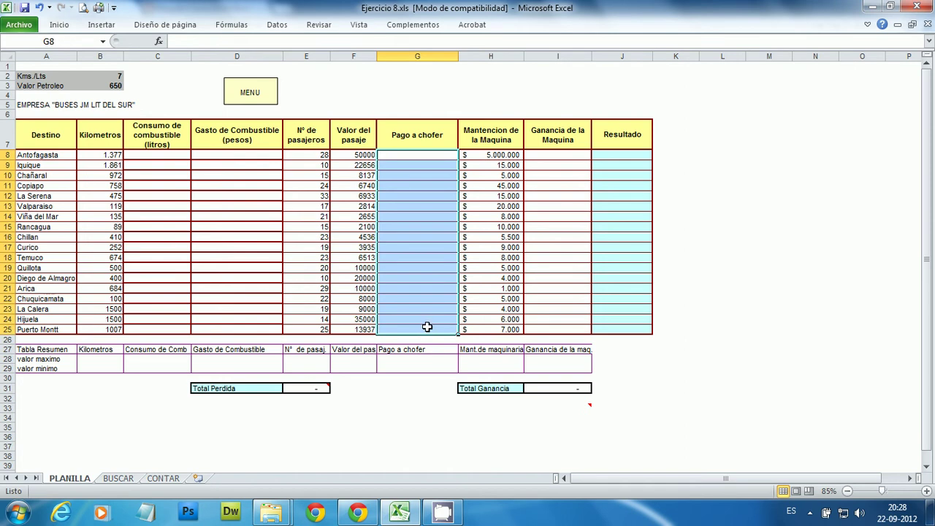
{"action": "left_click_drag", "start_coordinate": [528, 156], "coordinate": [553, 329]}
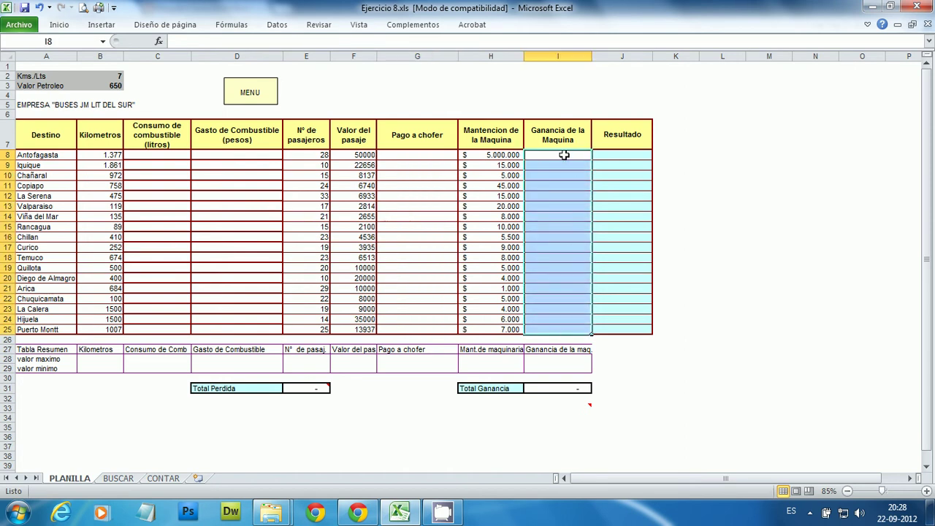
{"action": "left_click_drag", "start_coordinate": [626, 153], "coordinate": [634, 330]}
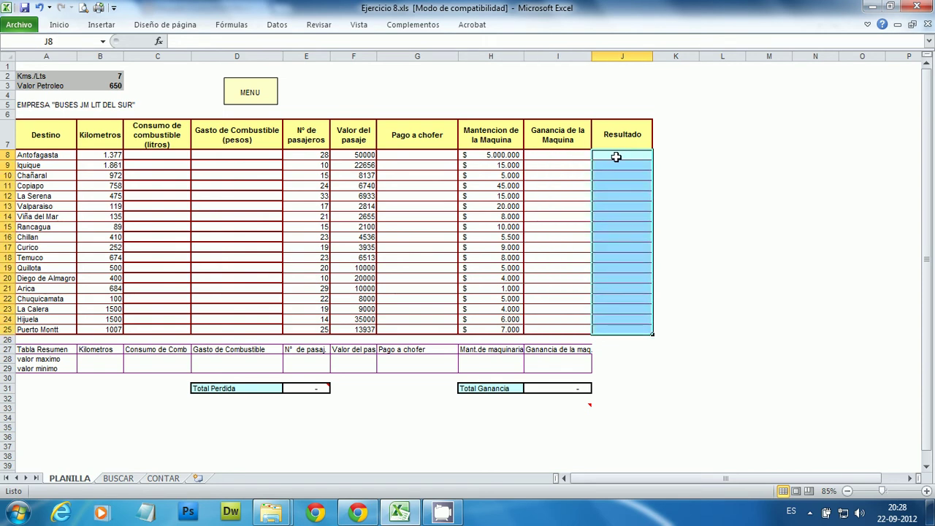
{"action": "left_click", "coordinate": [168, 193]}
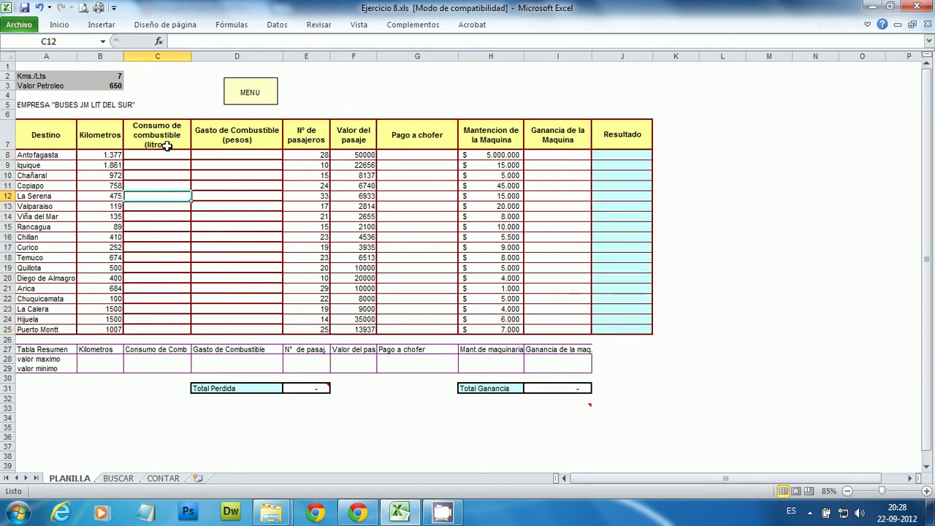
{"action": "left_click", "coordinate": [163, 155]}
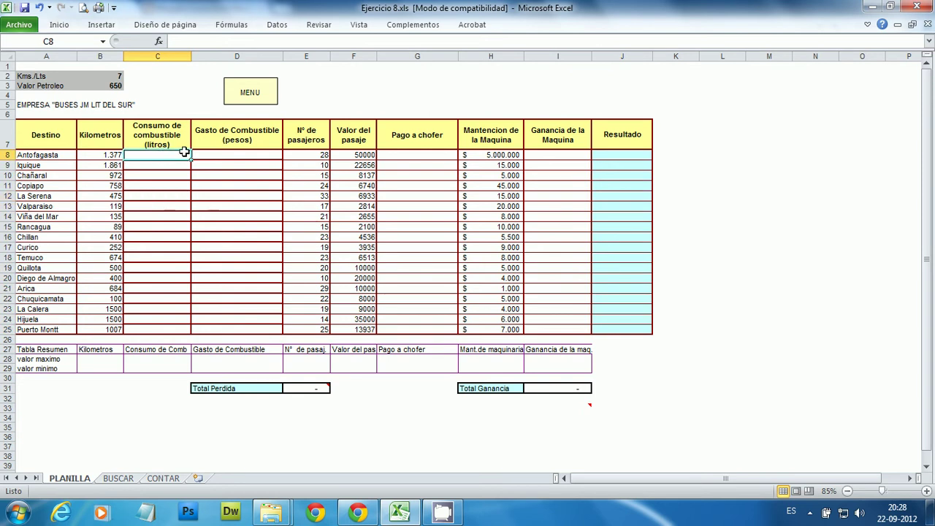
{"action": "left_click", "coordinate": [101, 153]}
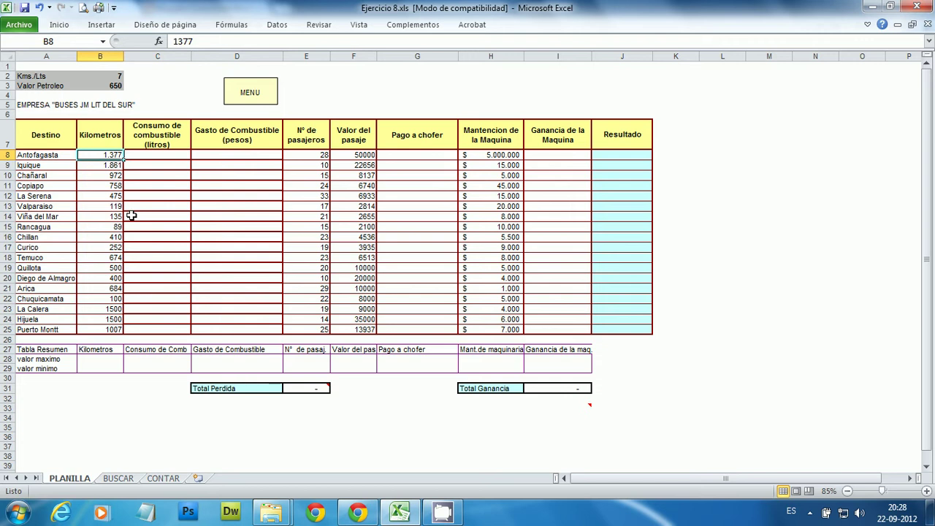
{"action": "left_click", "coordinate": [118, 78]}
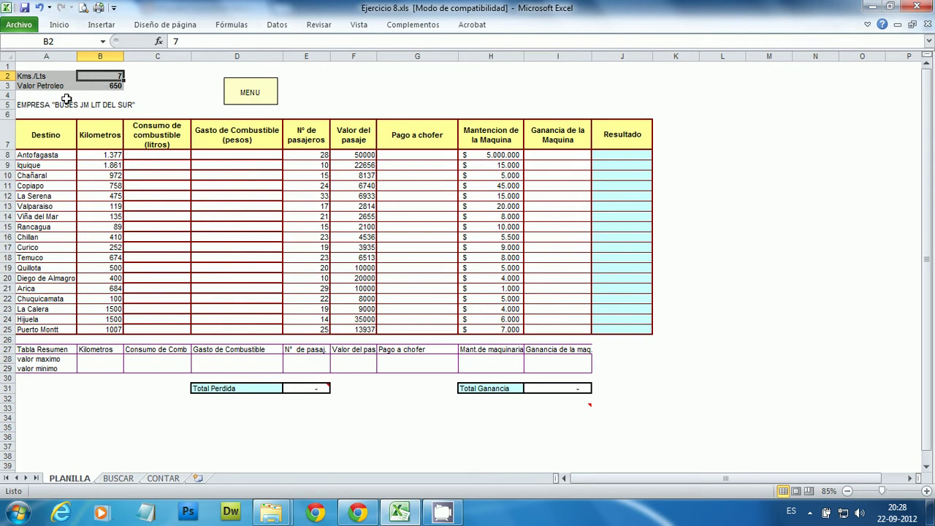
{"action": "left_click", "coordinate": [156, 229]}
{"action": "left_click", "coordinate": [95, 157]}
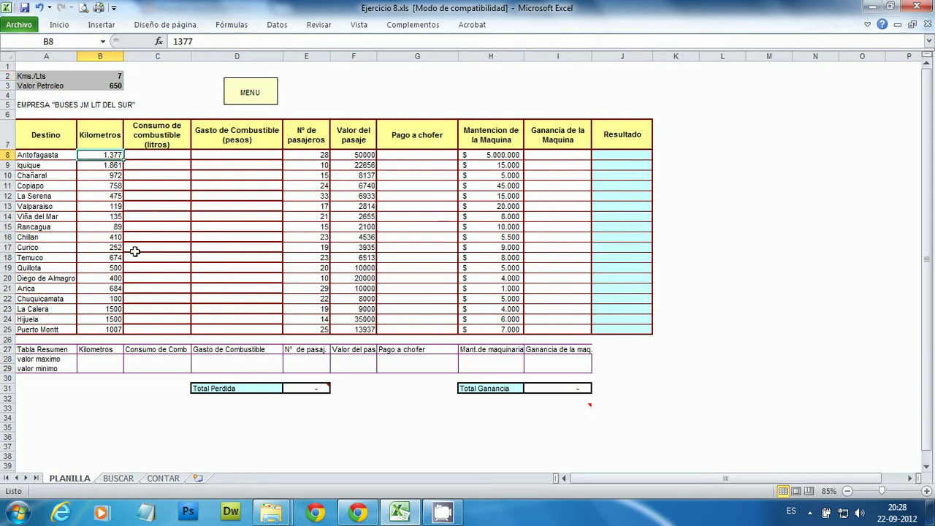
{"action": "left_click", "coordinate": [162, 157]}
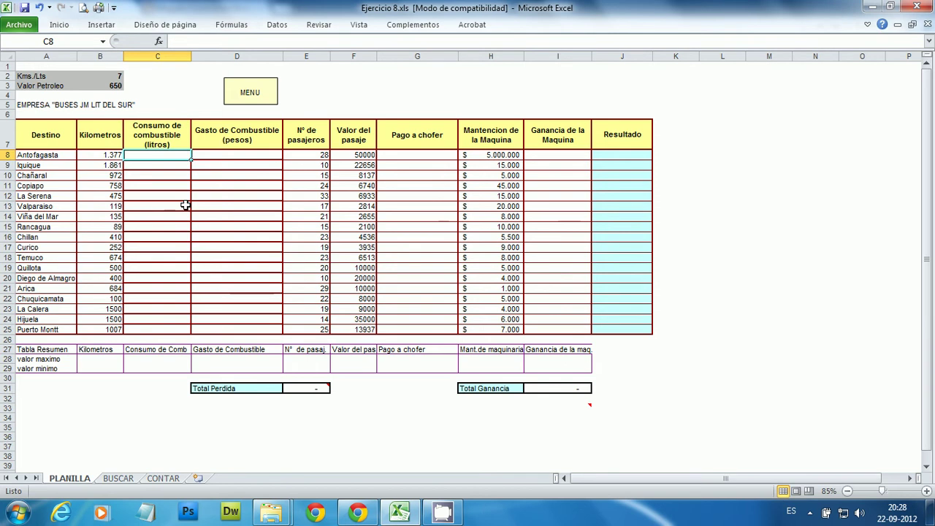
{"action": "type", "text": "="}
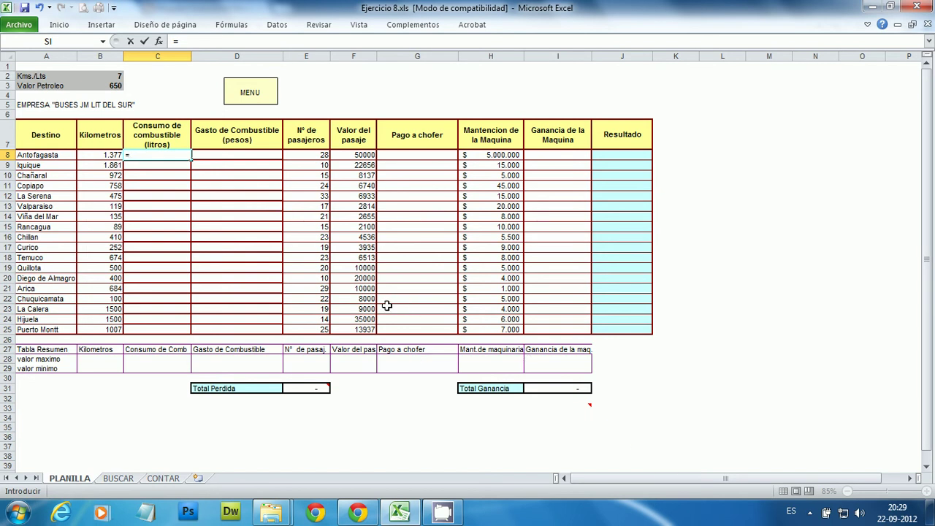
{"action": "left_click", "coordinate": [199, 228]}
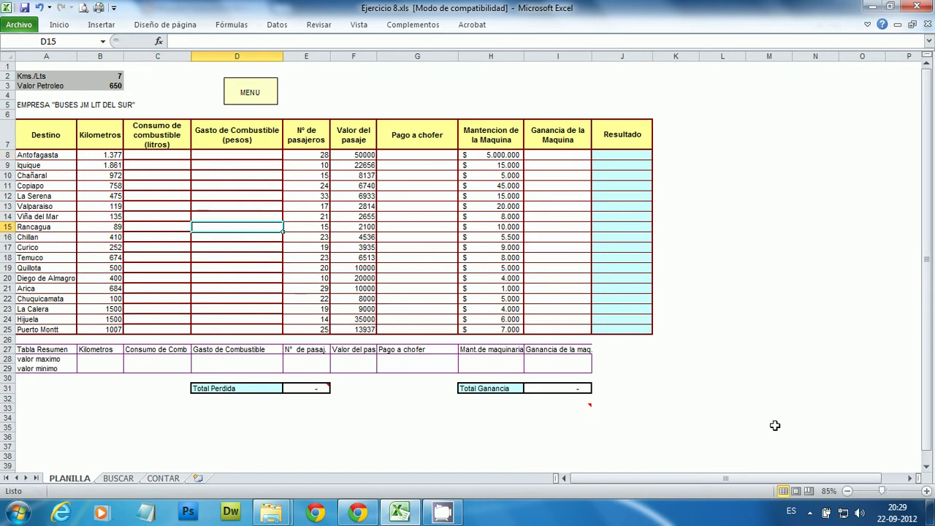
Enter the Antofagasta fuel consumption formula =B8/$B$2 in C8, keeping the Kms./Lts reference absolute
{"action": "left_click", "coordinate": [926, 491]}
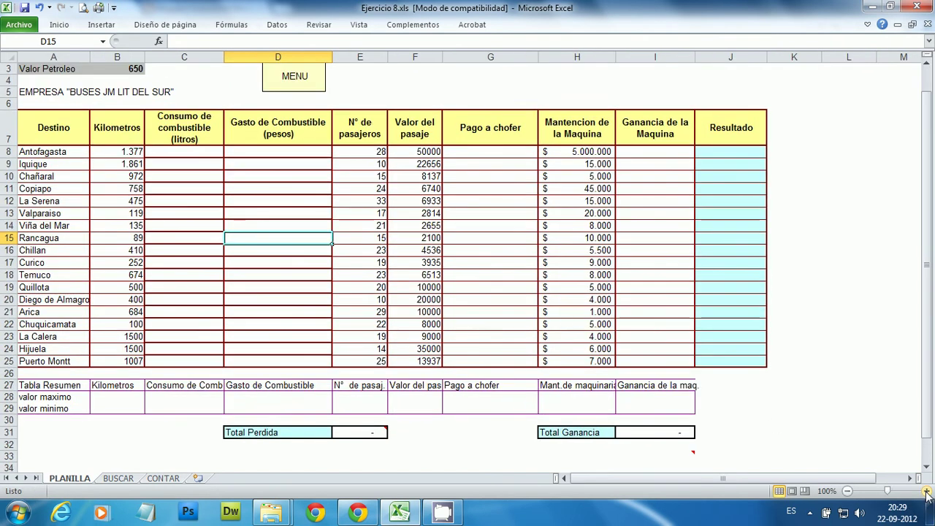
{"action": "scroll", "coordinate": [927, 328], "scroll_direction": "up", "scroll_amount": 1}
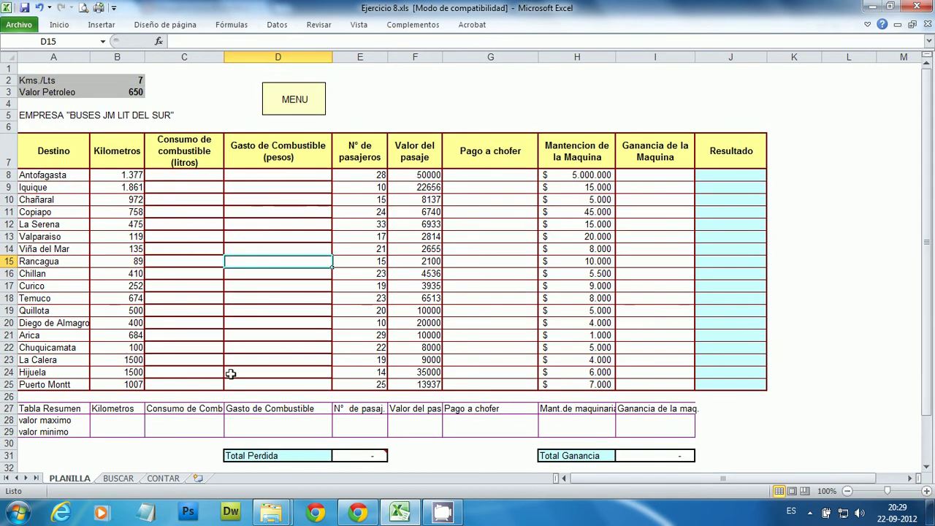
{"action": "left_click", "coordinate": [196, 175]}
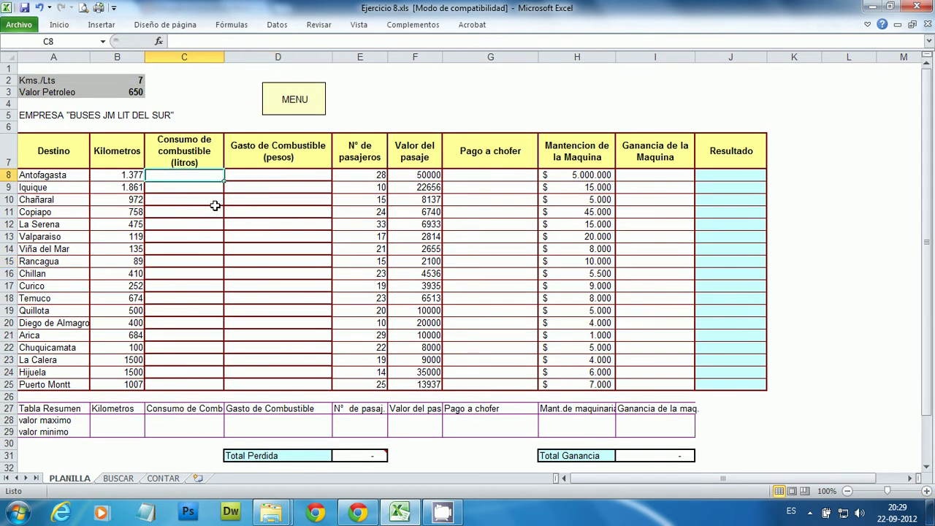
{"action": "type", "text": "="}
{"action": "left_click", "coordinate": [123, 175]}
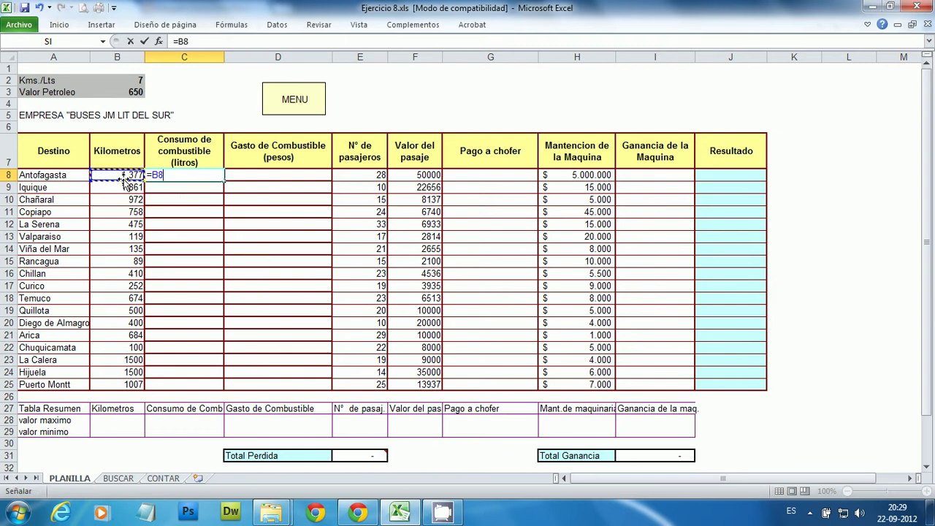
{"action": "type", "text": "/"}
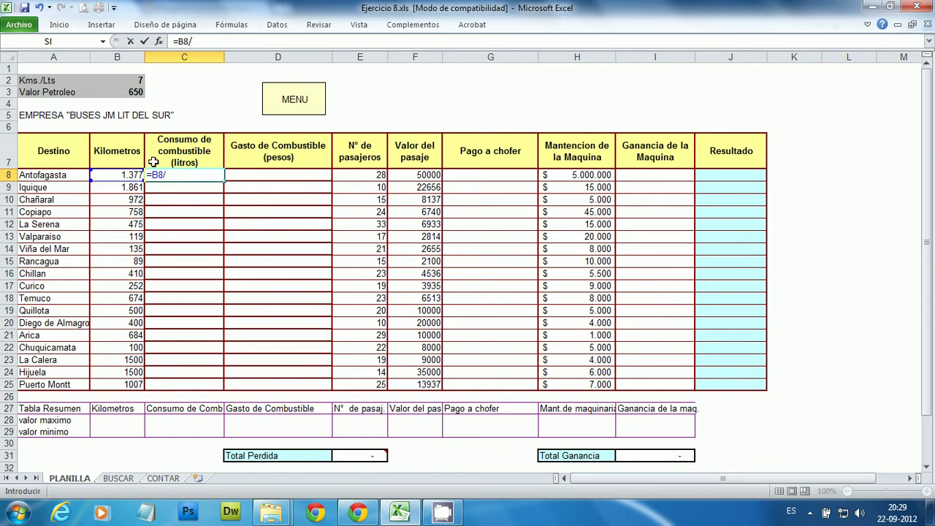
{"action": "left_click", "coordinate": [129, 80]}
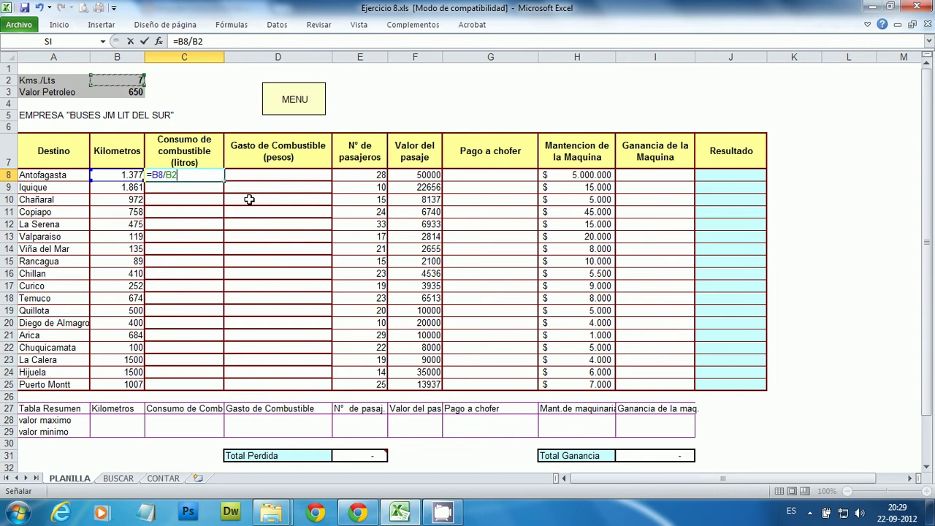
{"action": "key", "text": "F4"}
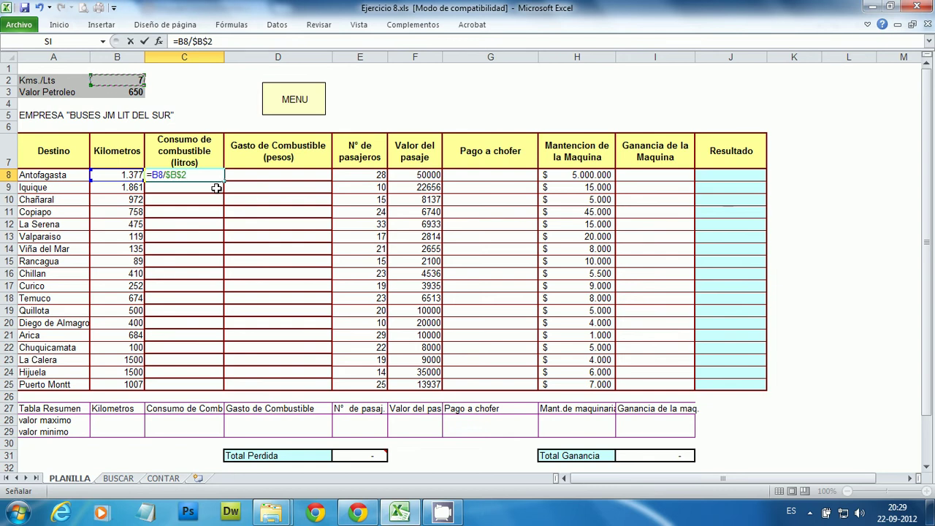
{"action": "key", "text": "Return"}
Fill the fuel consumption formula from C8 down to the Puerto Montt row, C25
{"action": "left_click", "coordinate": [209, 174]}
{"action": "left_click_drag", "start_coordinate": [223, 181], "coordinate": [217, 386]}
{"action": "left_click", "coordinate": [279, 308]}
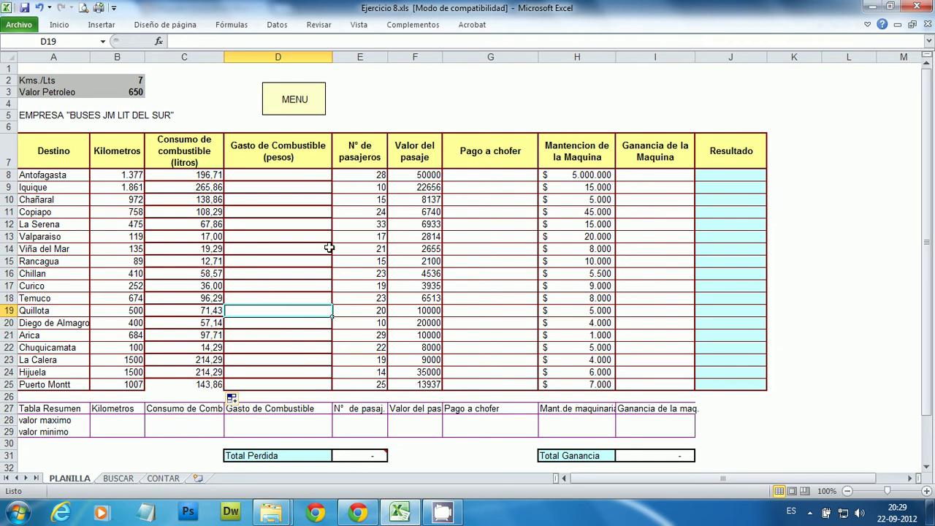
Enter the Antofagasta fuel cost formula =C8*$B$3 in D8, keeping the Valor Petroleo reference absolute
{"action": "left_click", "coordinate": [286, 177]}
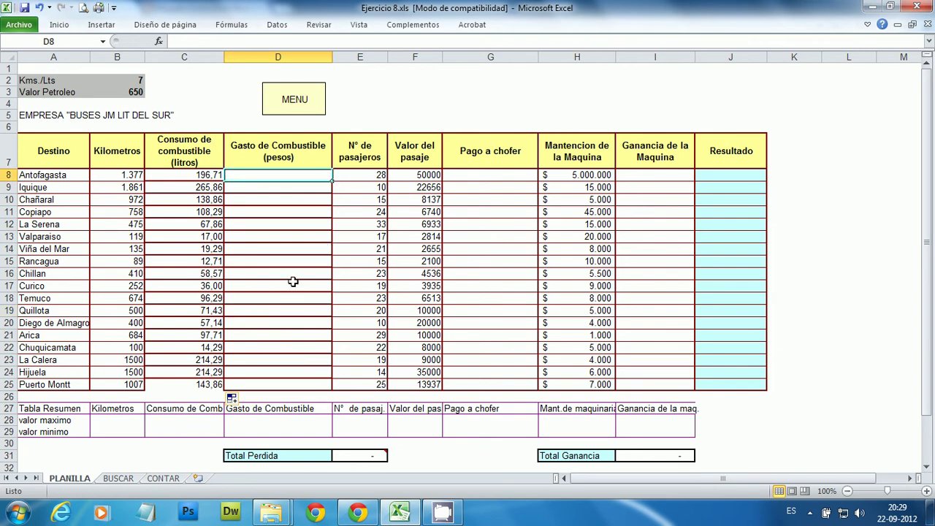
{"action": "left_click", "coordinate": [253, 212]}
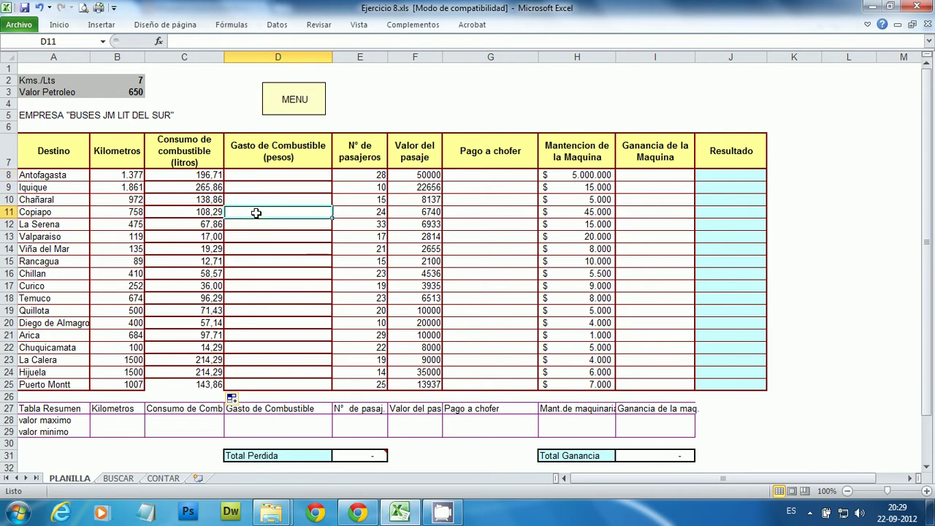
{"action": "left_click", "coordinate": [249, 176]}
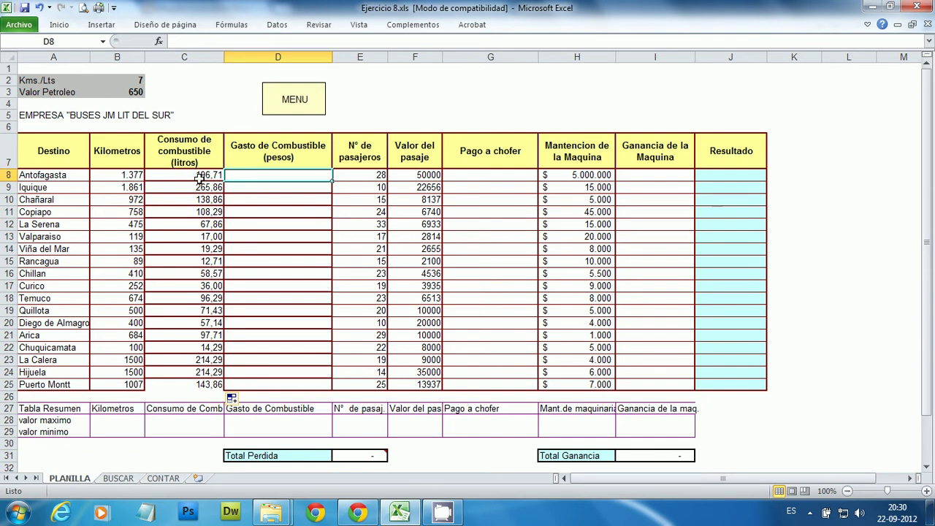
{"action": "left_click", "coordinate": [197, 179]}
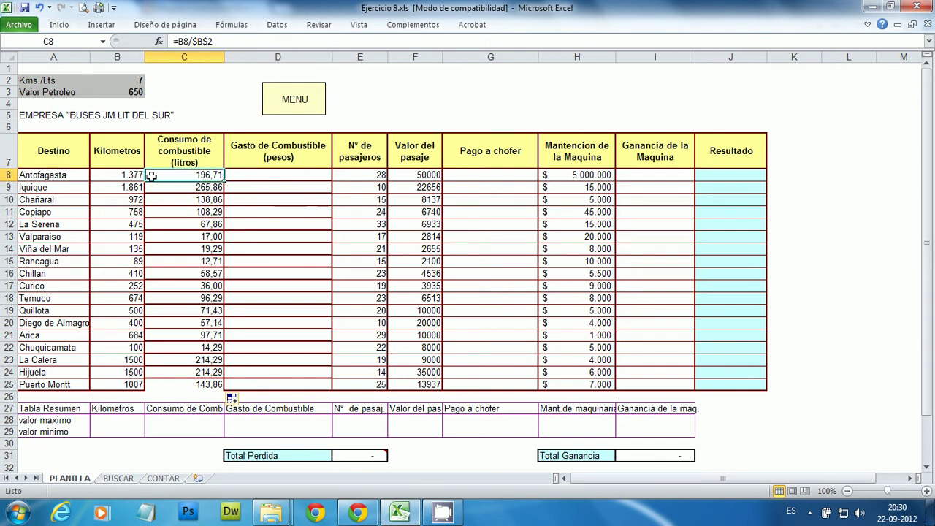
{"action": "left_click", "coordinate": [130, 93]}
{"action": "left_click", "coordinate": [246, 234]}
{"action": "left_click", "coordinate": [256, 177]}
{"action": "type", "text": "="}
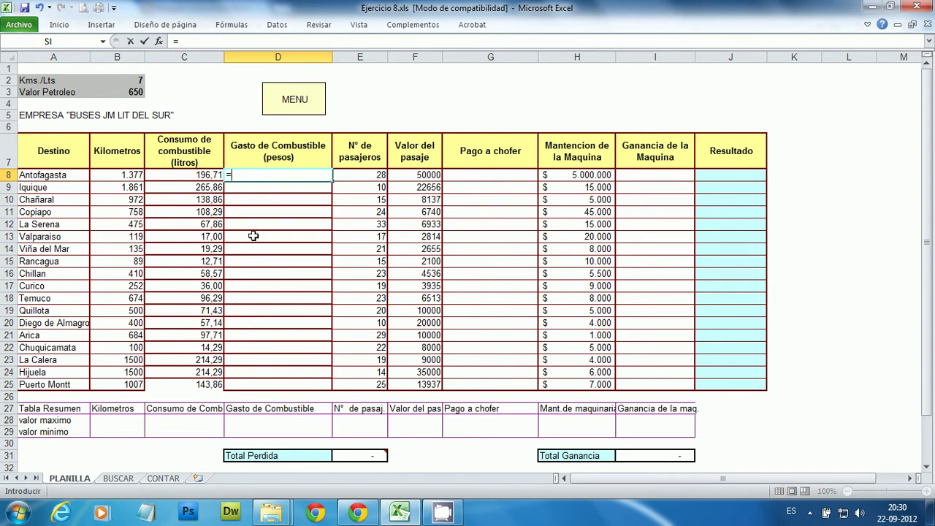
{"action": "left_click", "coordinate": [207, 173]}
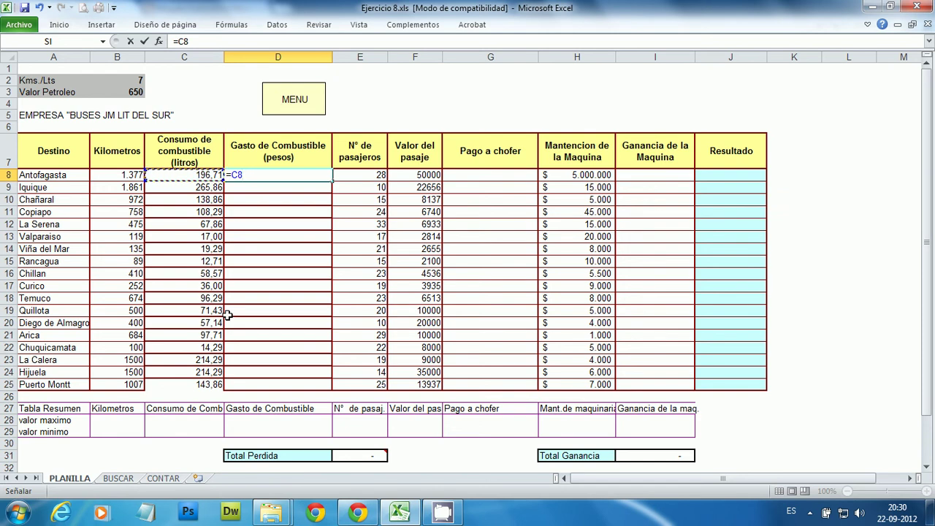
{"action": "type", "text": "*"}
{"action": "left_click", "coordinate": [133, 92]}
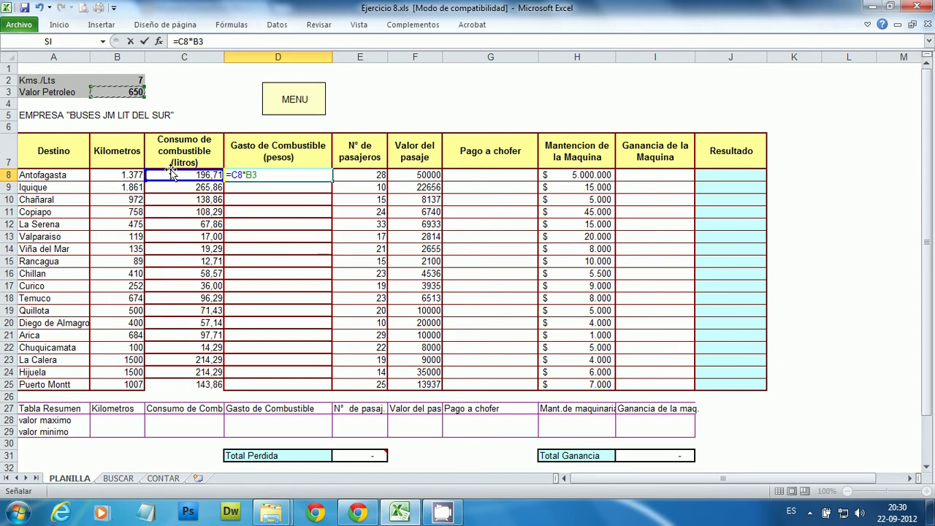
{"action": "key", "text": "F4"}
{"action": "key", "text": "Return"}
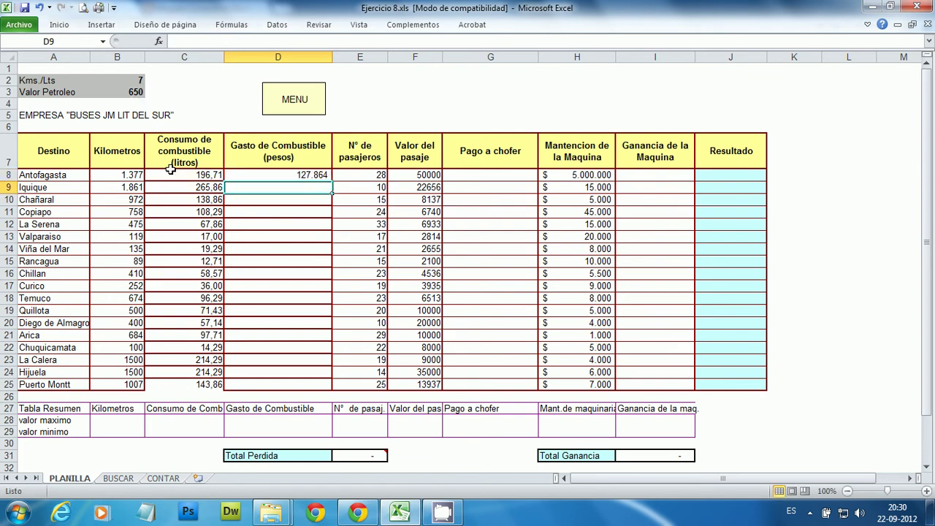
Fill the fuel cost formula from D8 down to the Puerto Montt row, D25
{"action": "left_click", "coordinate": [251, 176]}
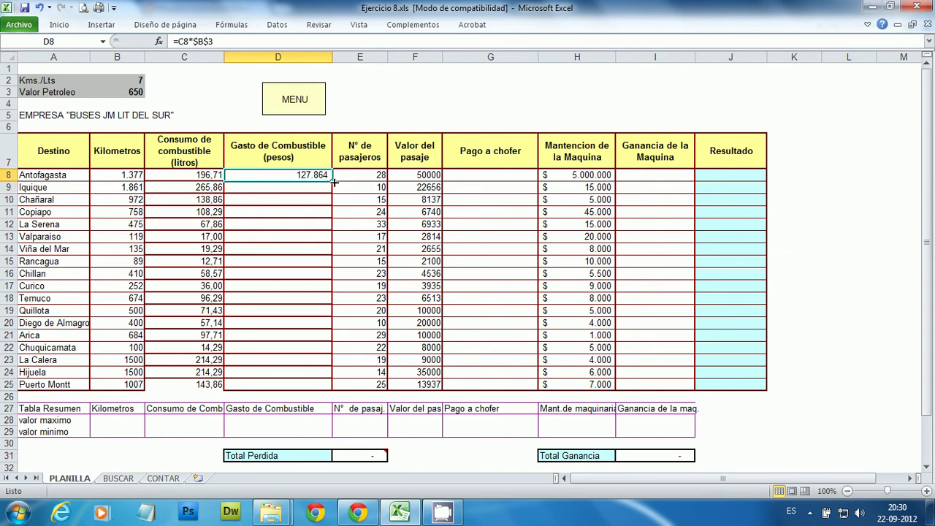
{"action": "left_click_drag", "start_coordinate": [333, 180], "coordinate": [333, 388]}
{"action": "left_click", "coordinate": [379, 311]}
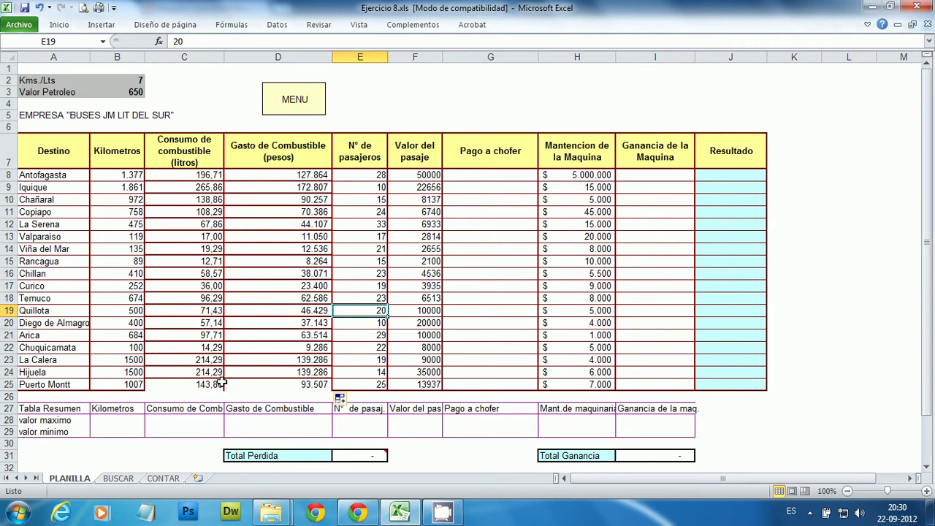
Add the missing bottom and inner horizontal dark red borders to the fuel consumption and cost cells C23:D25
{"action": "left_click_drag", "start_coordinate": [196, 360], "coordinate": [325, 384]}
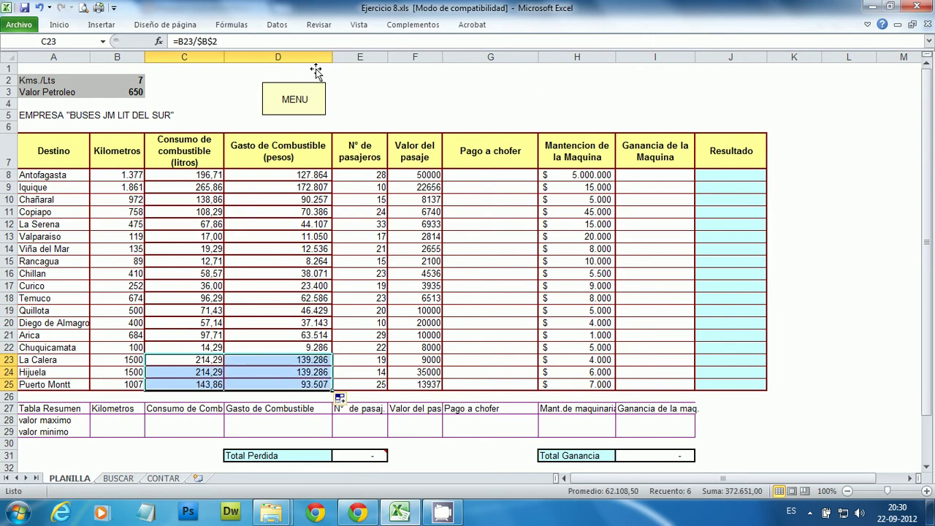
{"action": "right_click", "coordinate": [254, 383]}
{"action": "left_click", "coordinate": [295, 337]}
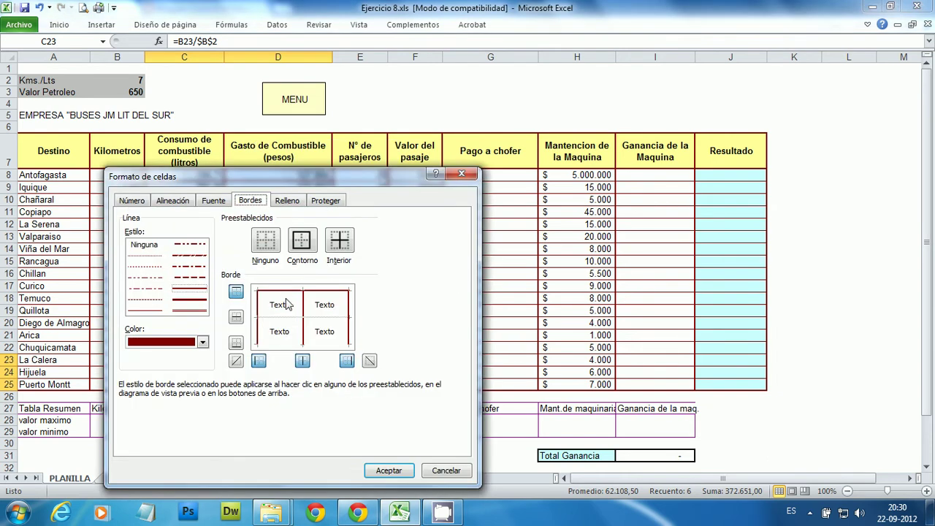
{"action": "left_click", "coordinate": [302, 359]}
{"action": "left_click", "coordinate": [290, 344]}
{"action": "left_click", "coordinate": [320, 319]}
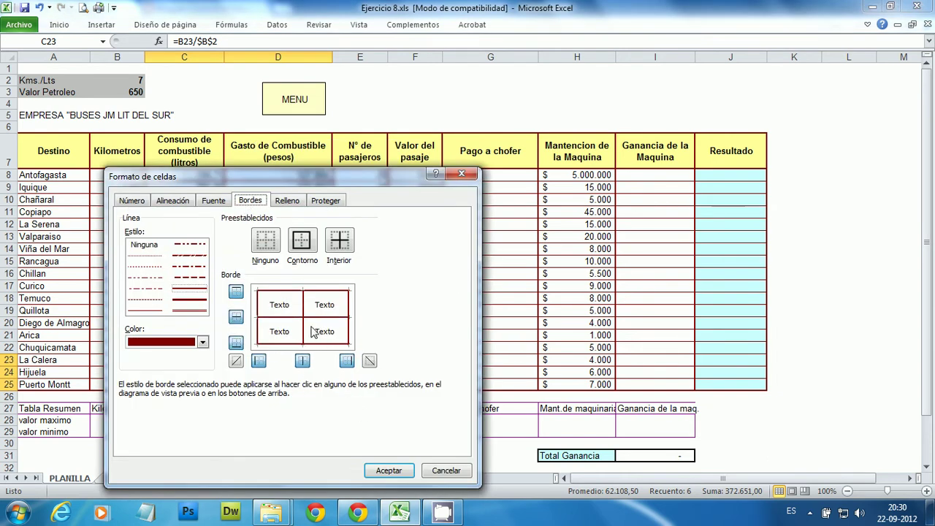
{"action": "left_click", "coordinate": [387, 470]}
{"action": "left_click", "coordinate": [411, 286]}
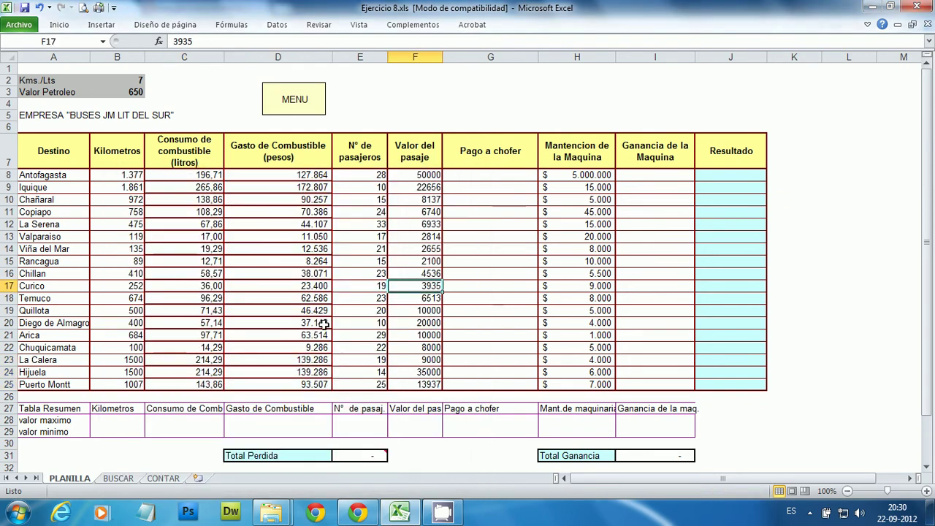
{"action": "left_click", "coordinate": [486, 178]}
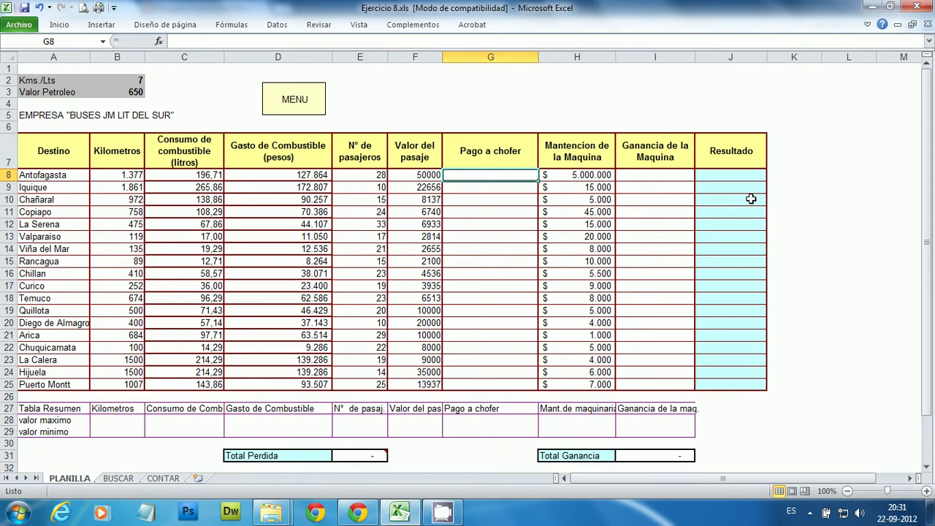
{"action": "type", "text": "="}
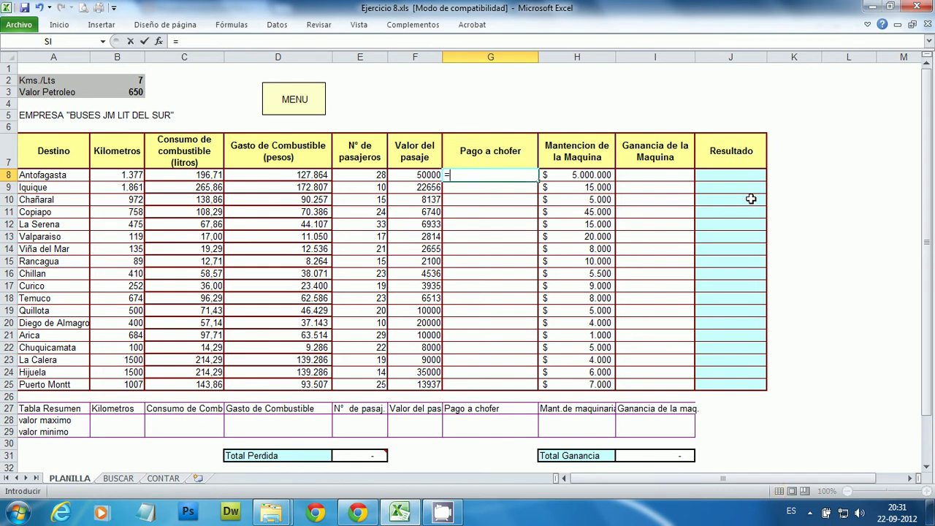
{"action": "type", "text": "si"}
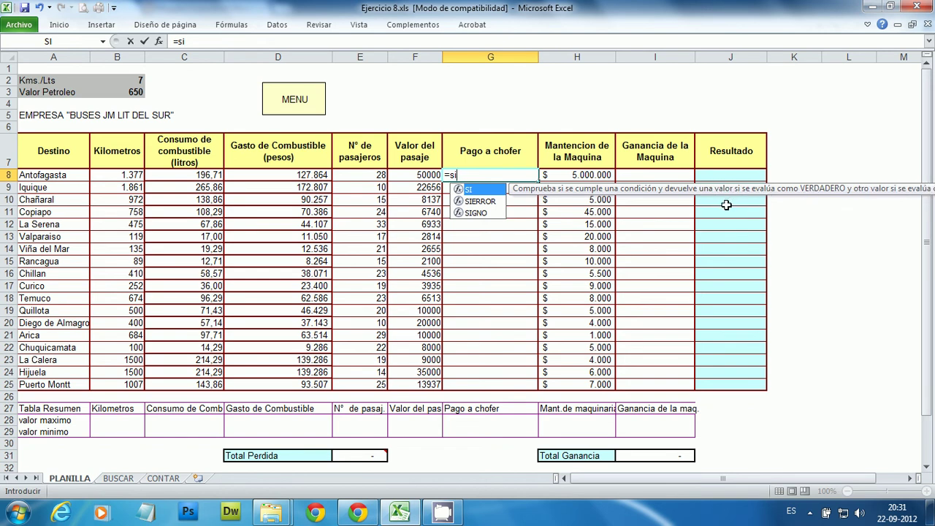
{"action": "type", "text": "("}
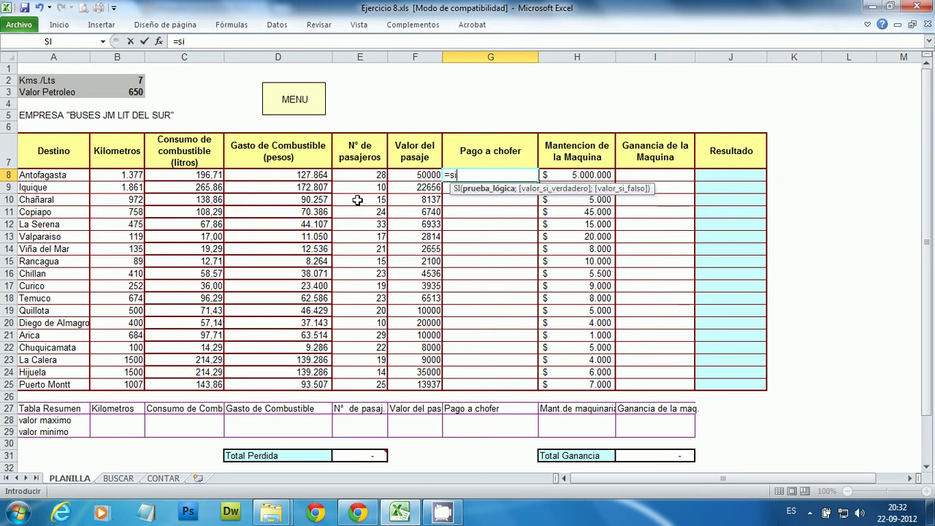
{"action": "key", "text": "Escape"}
{"action": "left_click", "coordinate": [436, 243]}
Examine the Antofagasta fuel formulas, the fuel cost column and the passenger counts that the driver payment depends on
{"action": "left_click", "coordinate": [453, 178]}
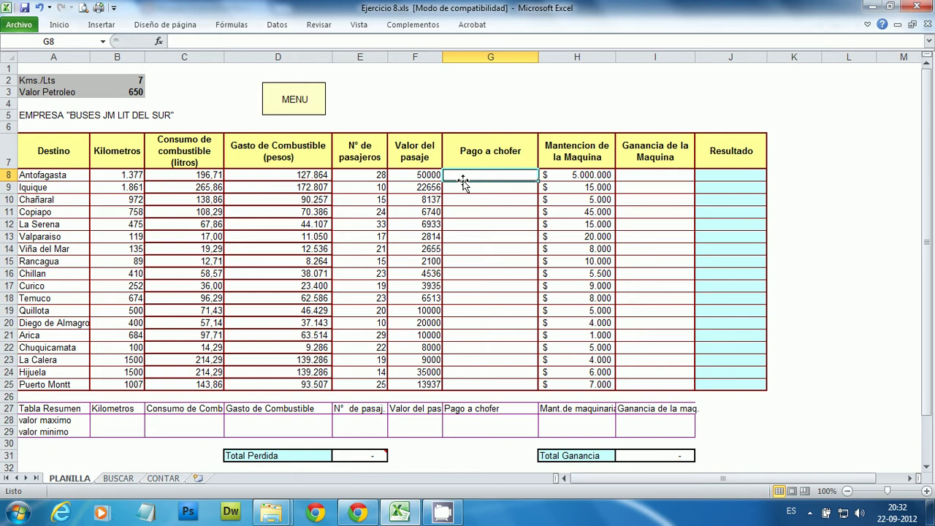
{"action": "left_click", "coordinate": [353, 170]}
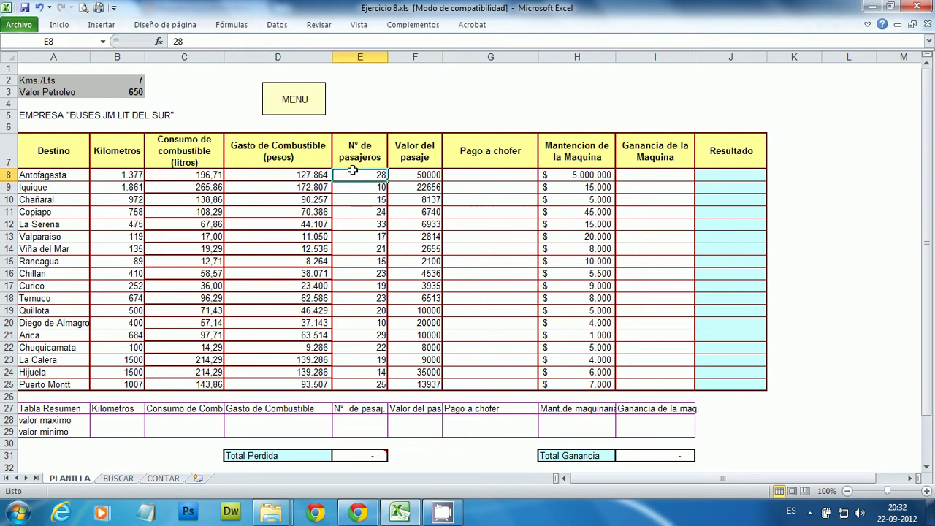
{"action": "left_click", "coordinate": [458, 171]}
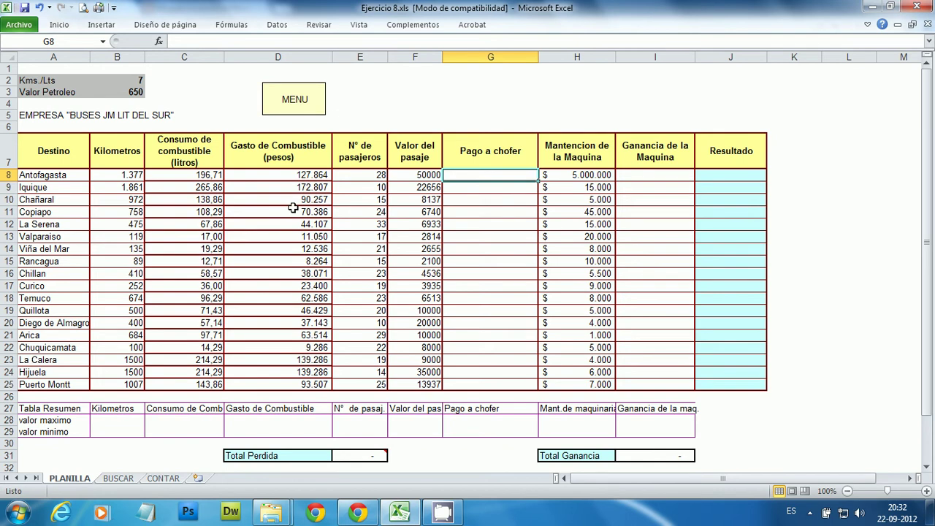
{"action": "left_click", "coordinate": [182, 172]}
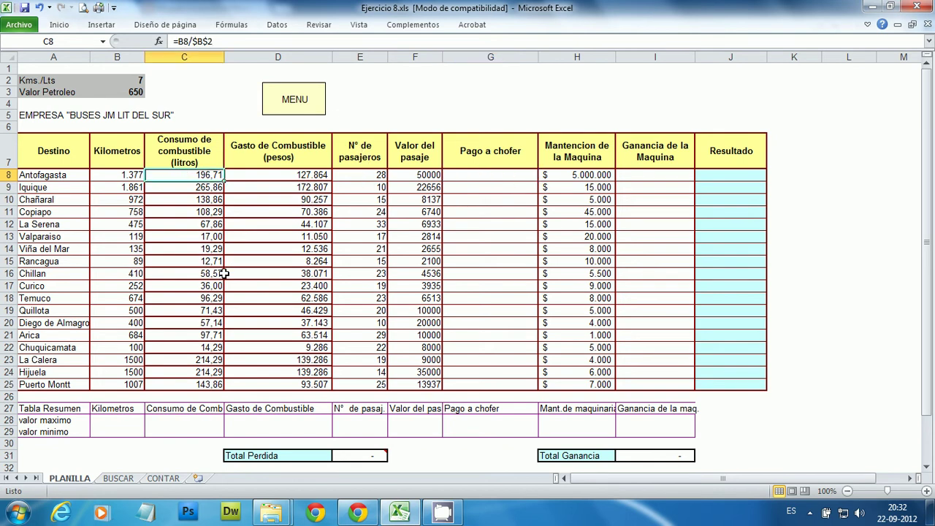
{"action": "left_click", "coordinate": [297, 173]}
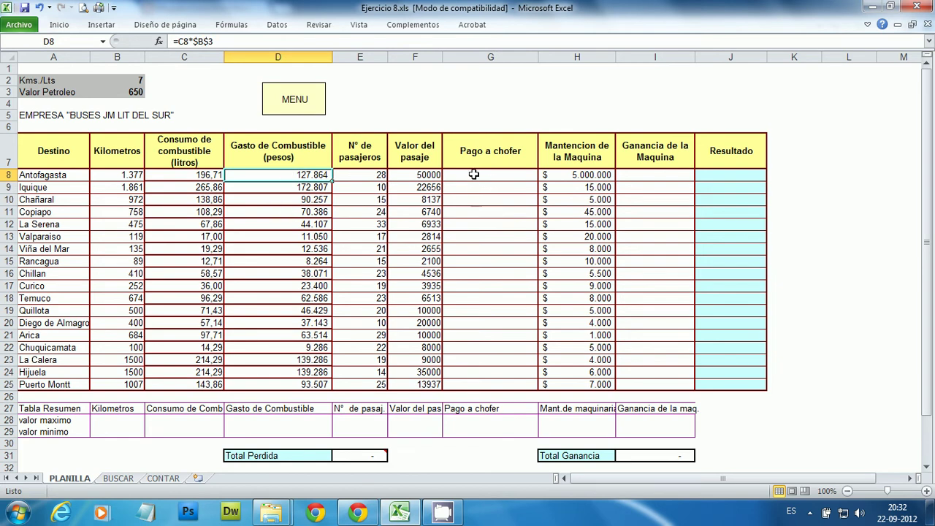
{"action": "left_click", "coordinate": [397, 235]}
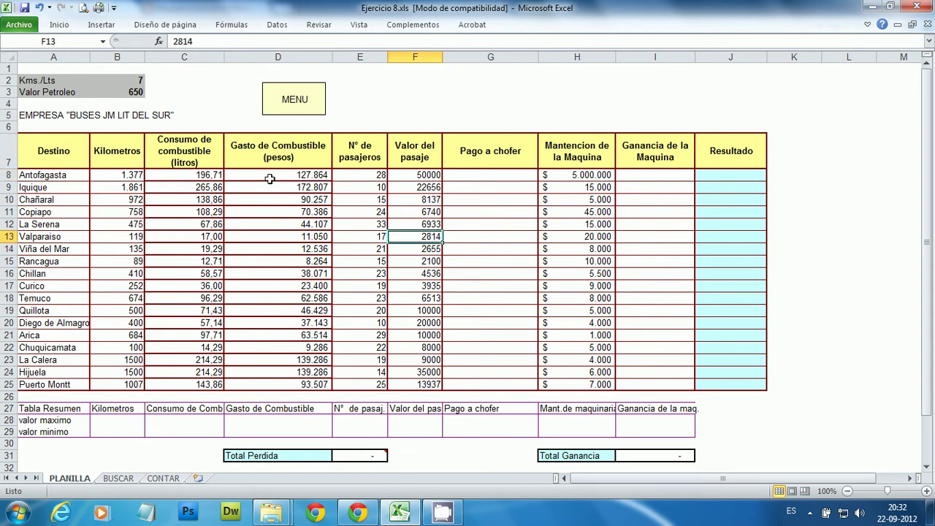
{"action": "left_click_drag", "start_coordinate": [269, 179], "coordinate": [271, 384]}
{"action": "left_click", "coordinate": [358, 176]}
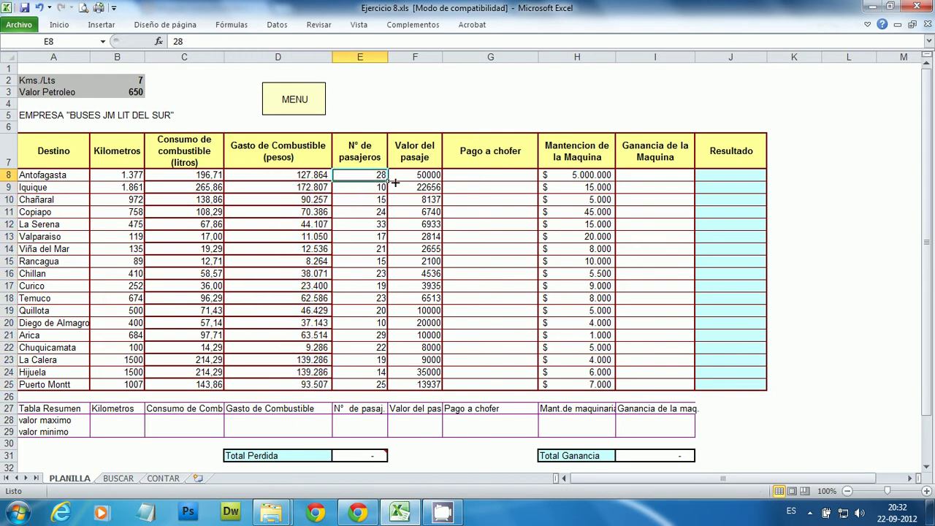
{"action": "left_click_drag", "start_coordinate": [364, 179], "coordinate": [376, 386]}
{"action": "left_click", "coordinate": [365, 177]}
Label G3 "Meta de pasajes" and enter the target of 25 beside it in H3
{"action": "left_click", "coordinate": [420, 92]}
{"action": "left_click", "coordinate": [462, 90]}
{"action": "type", "text": "Meta"}
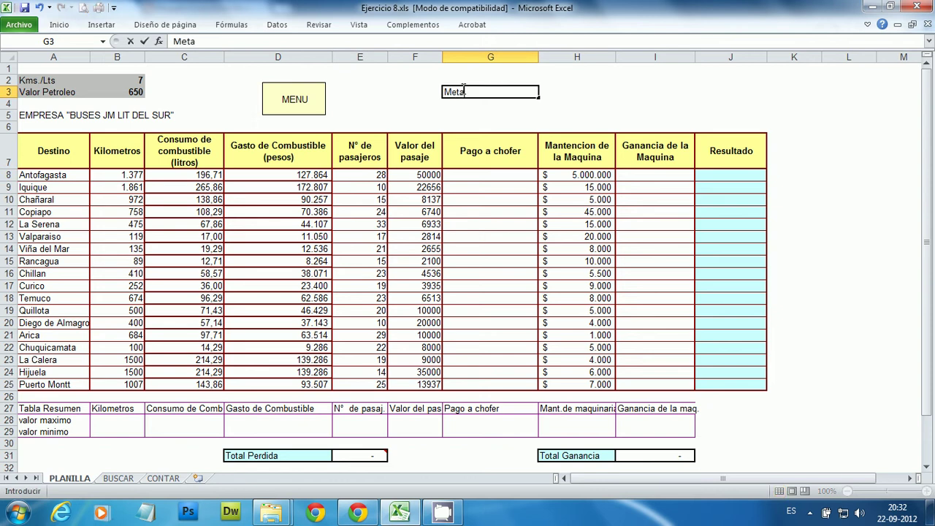
{"action": "key", "text": "Tab"}
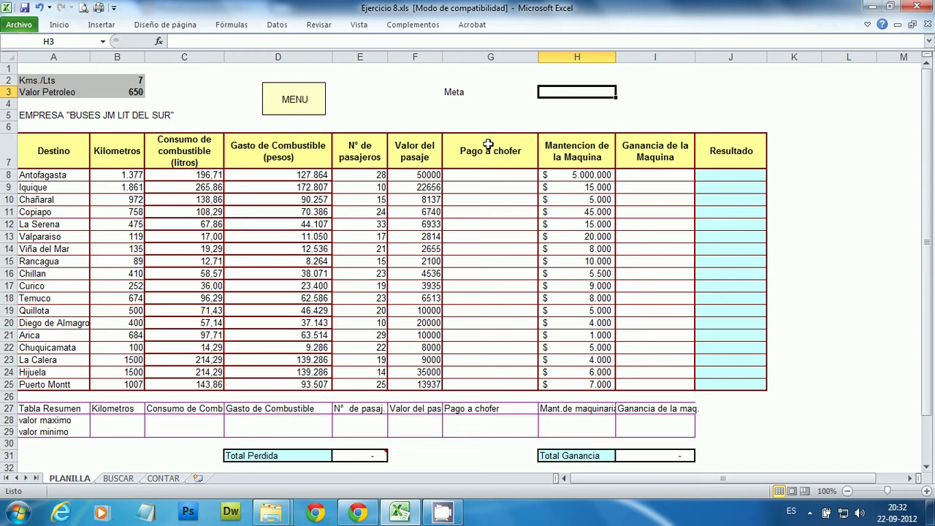
{"action": "type", "text": "25"}
{"action": "key", "text": "Return"}
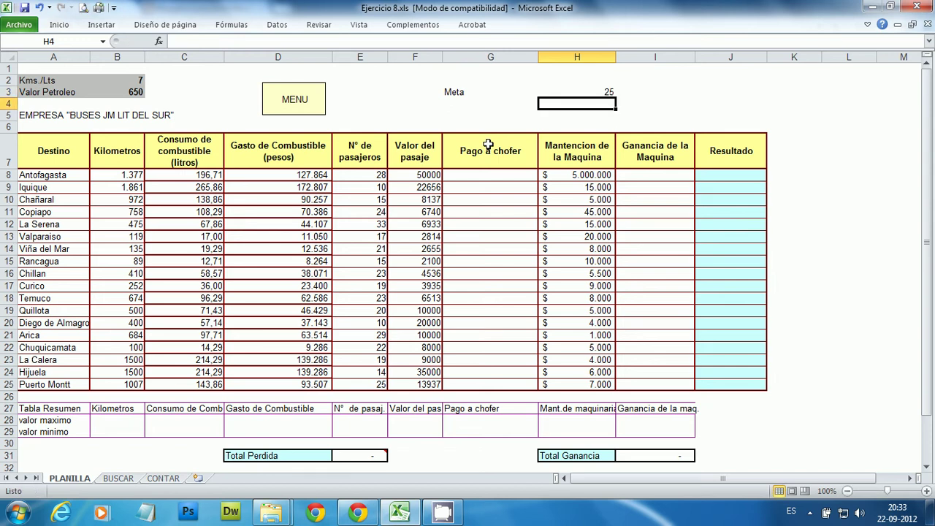
{"action": "double_click", "coordinate": [476, 91]}
{"action": "type", "text": "de pasajes"}
{"action": "key", "text": "Return"}
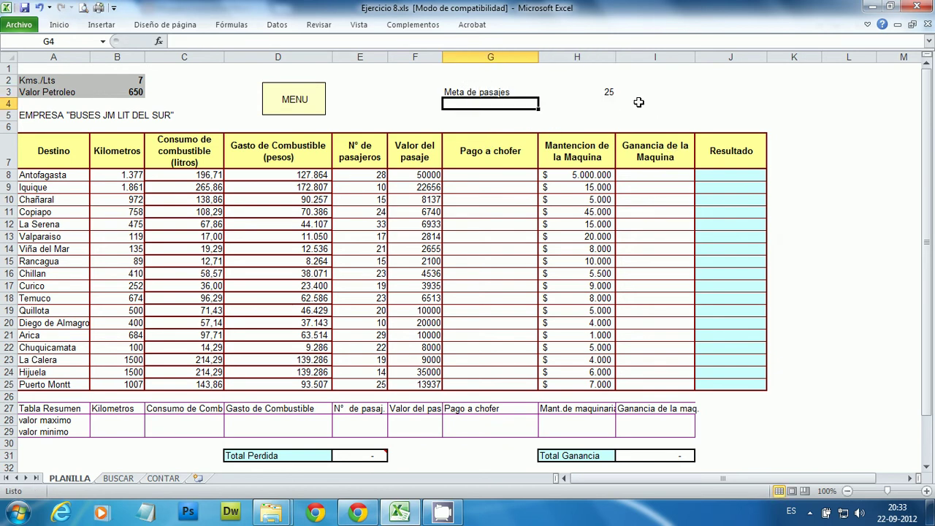
Label G4 "% sobremeta" and enter 7% beside it in H4
{"action": "left_click", "coordinate": [612, 91]}
{"action": "left_click", "coordinate": [485, 104]}
{"action": "type", "text": "porcenta"}
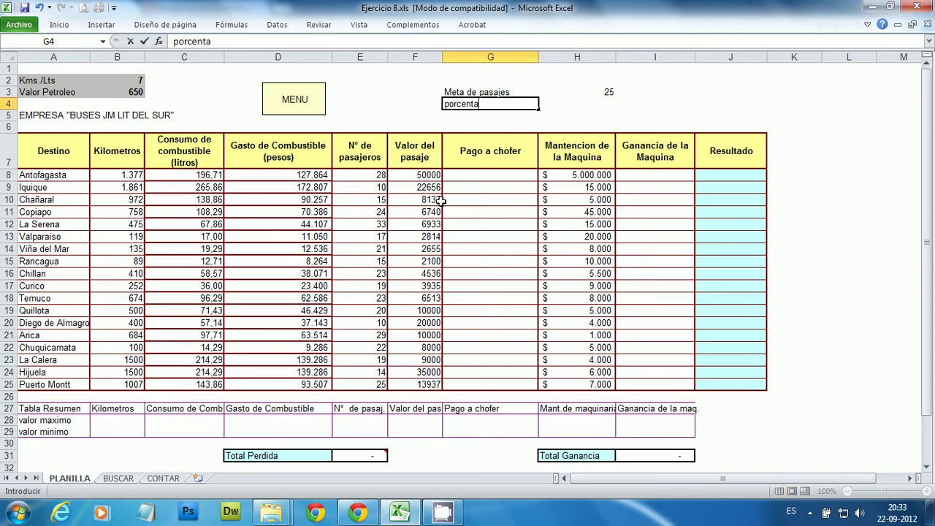
{"action": "key", "text": "BackSpace"}
{"action": "key", "text": "BackSpace"}
{"action": "key", "text": "BackSpace"}
{"action": "key", "text": "BackSpace"}
{"action": "key", "text": "BackSpace"}
{"action": "key", "text": "BackSpace"}
{"action": "key", "text": "BackSpace"}
{"action": "key", "text": "BackSpace"}
{"action": "key", "text": "BackSpace"}
{"action": "type", "text": "% sobremet"}
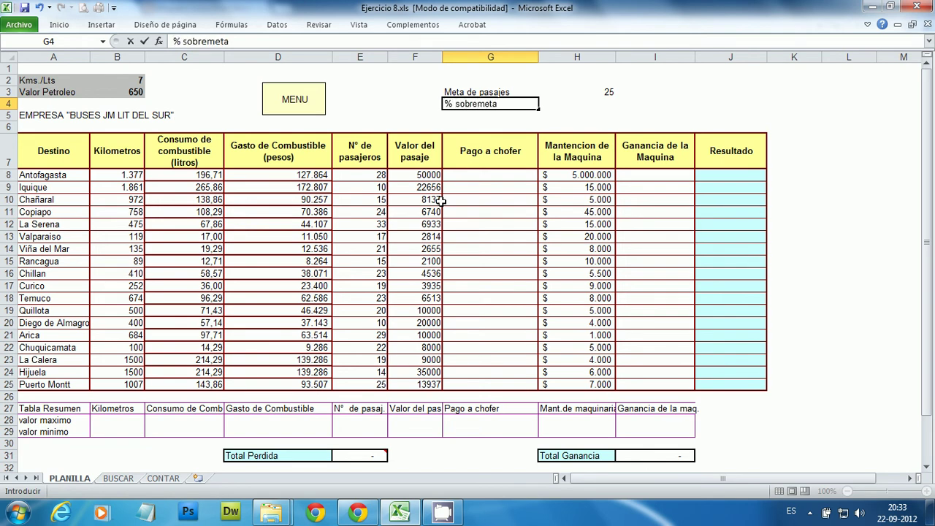
{"action": "type", "text": "a"}
{"action": "key", "text": "Tab"}
{"action": "mouse_move", "coordinate": [929, 266]}
{"action": "left_mouse_down"}
{"action": "mouse_move", "coordinate": [929, 281]}
{"action": "mouse_move", "coordinate": [929, 264]}
{"action": "left_mouse_up"}
{"action": "left_click_drag", "start_coordinate": [934, 200], "coordinate": [933, 200]}
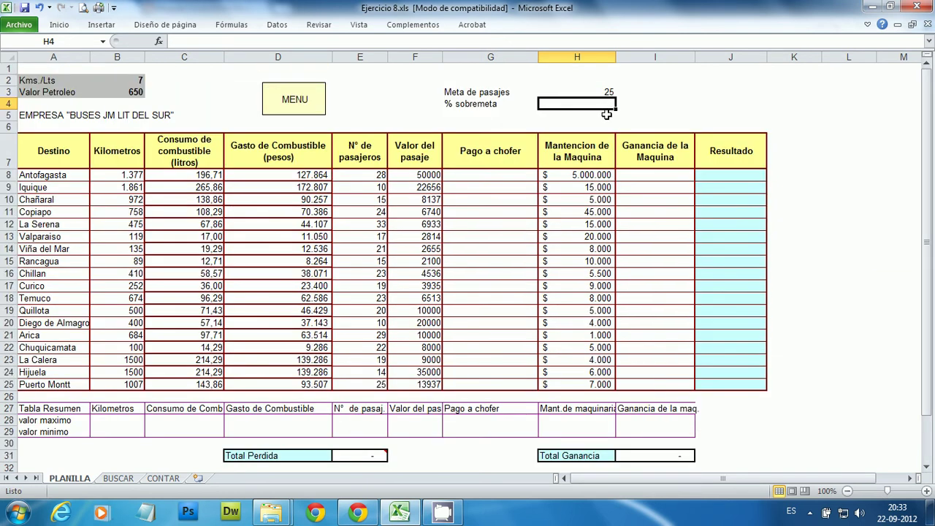
{"action": "type", "text": "7%"}
{"action": "left_click", "coordinate": [619, 115]}
Label G5 "% bajo meta" and enter 3% beside it in H5
{"action": "left_click", "coordinate": [476, 112]}
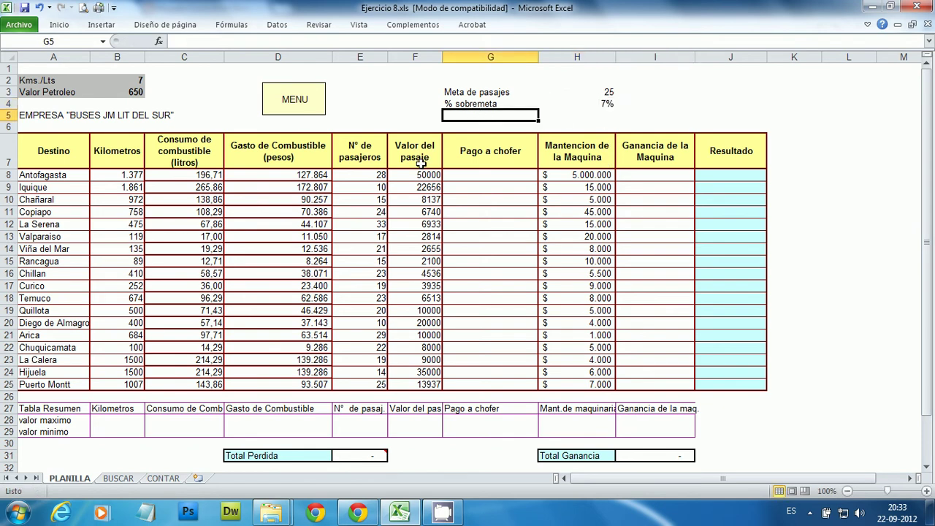
{"action": "type", "text": "%"}
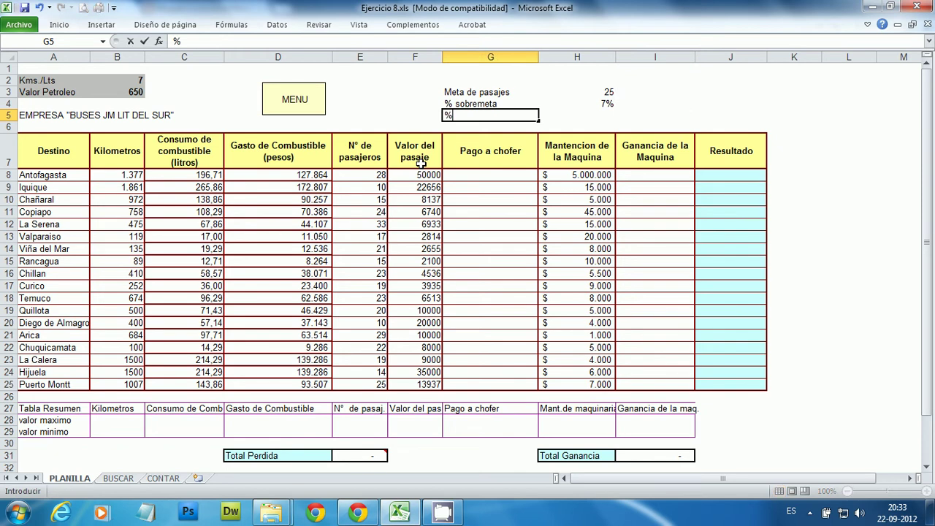
{"action": "type", "text": " bajo meta"}
{"action": "key", "text": "Return"}
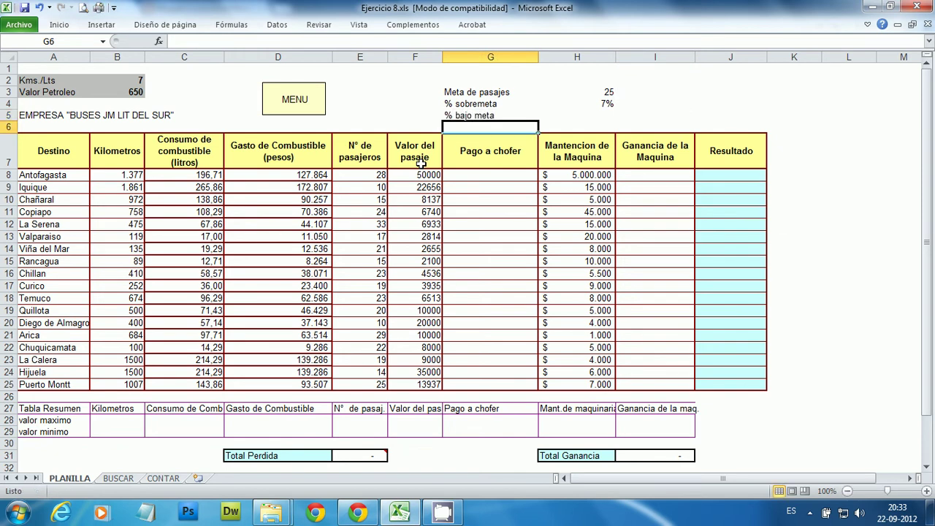
{"action": "left_click", "coordinate": [593, 115]}
{"action": "type", "text": "3%"}
{"action": "key", "text": "Return"}
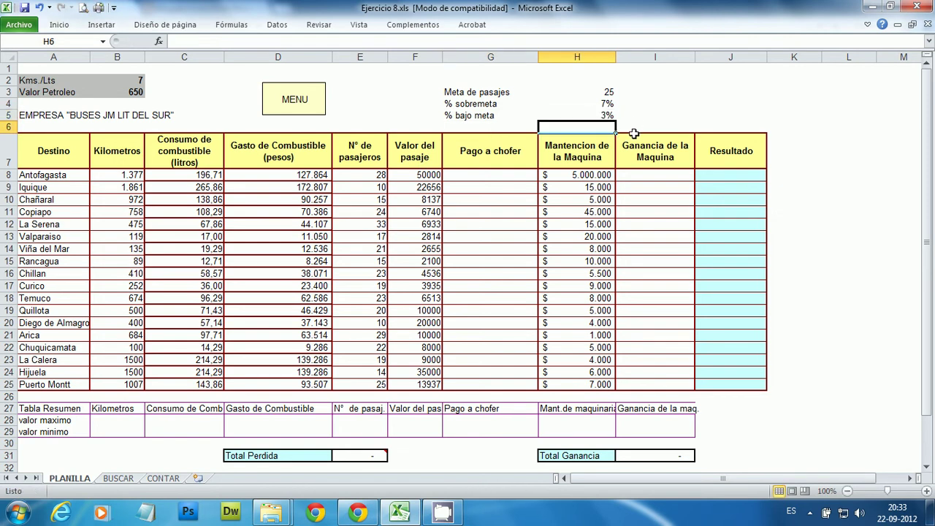
Apply all borders to the passenger target and percentage block G3:H5
{"action": "left_click_drag", "start_coordinate": [475, 92], "coordinate": [577, 117]}
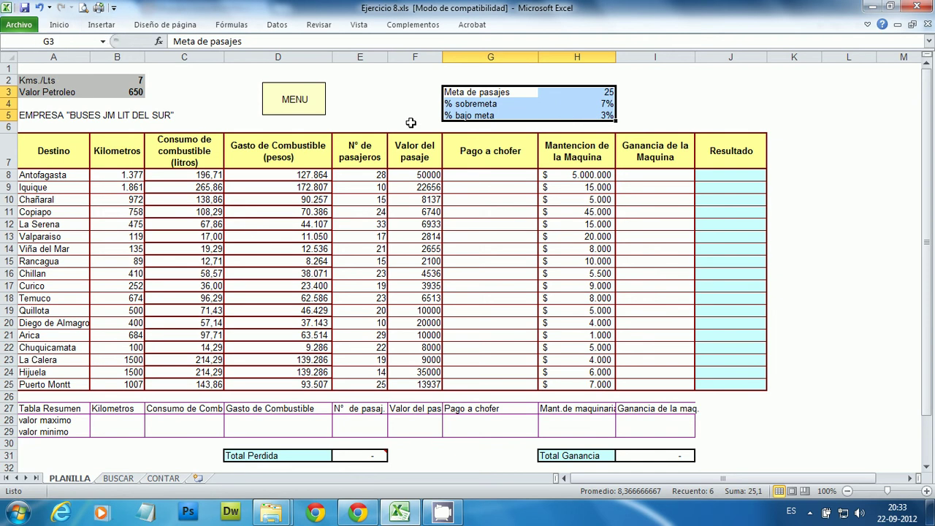
{"action": "left_click", "coordinate": [59, 24]}
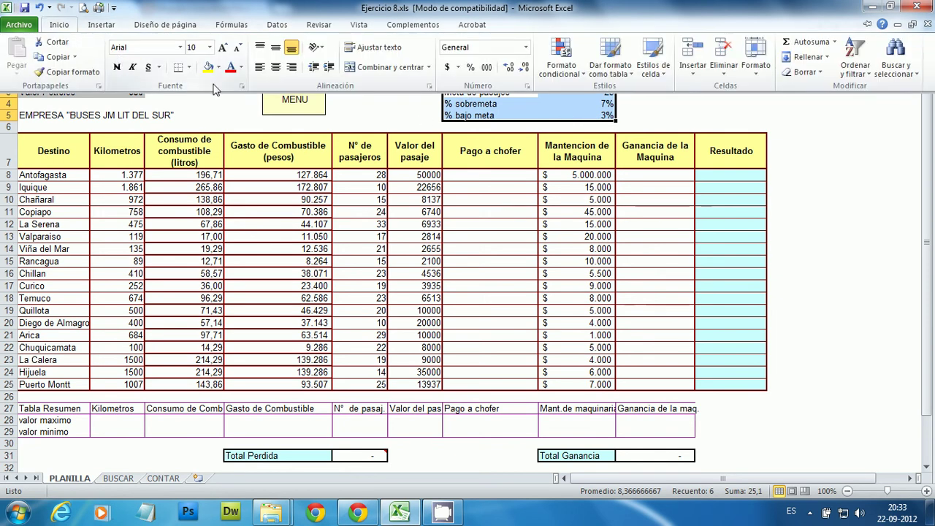
{"action": "left_click", "coordinate": [188, 66]}
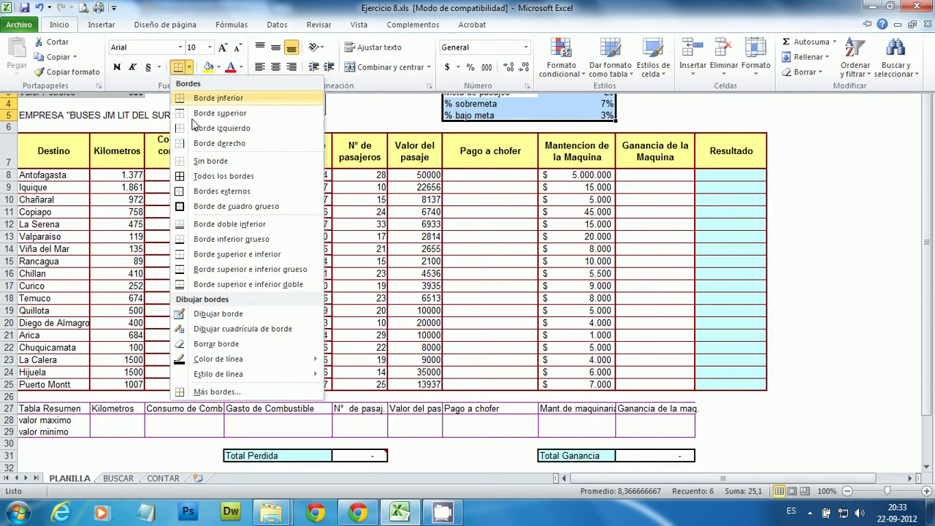
{"action": "left_click", "coordinate": [200, 178]}
{"action": "left_click", "coordinate": [720, 126]}
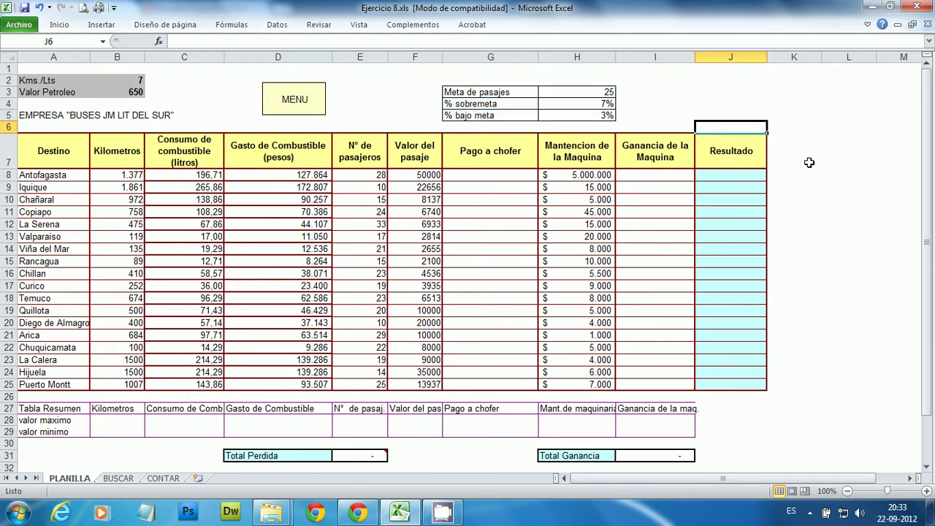
{"action": "left_click", "coordinate": [600, 94]}
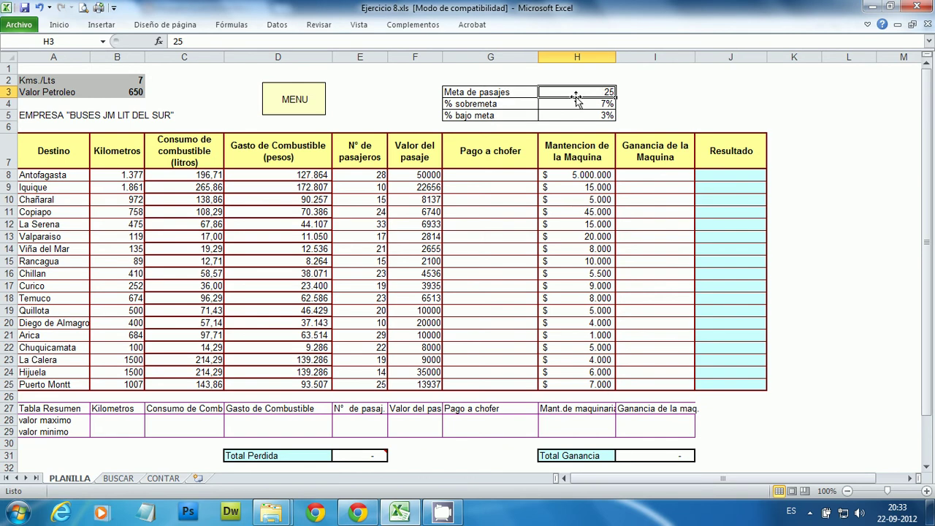
{"action": "left_click", "coordinate": [576, 105]}
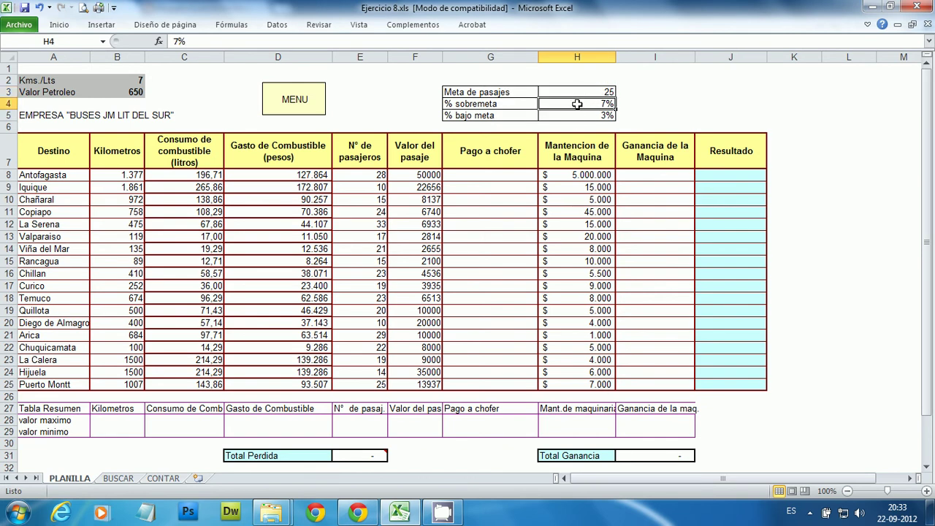
{"action": "left_click", "coordinate": [298, 175]}
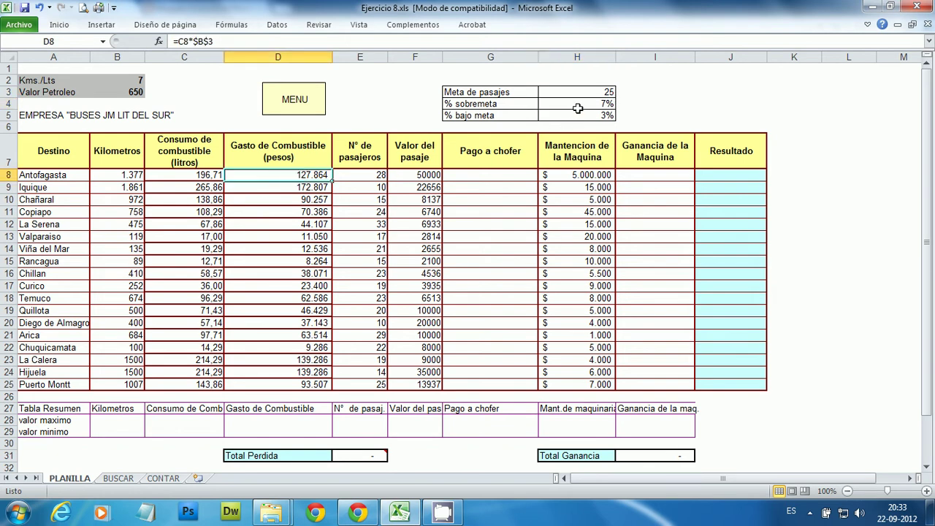
{"action": "left_click_drag", "start_coordinate": [577, 105], "coordinate": [550, 105]}
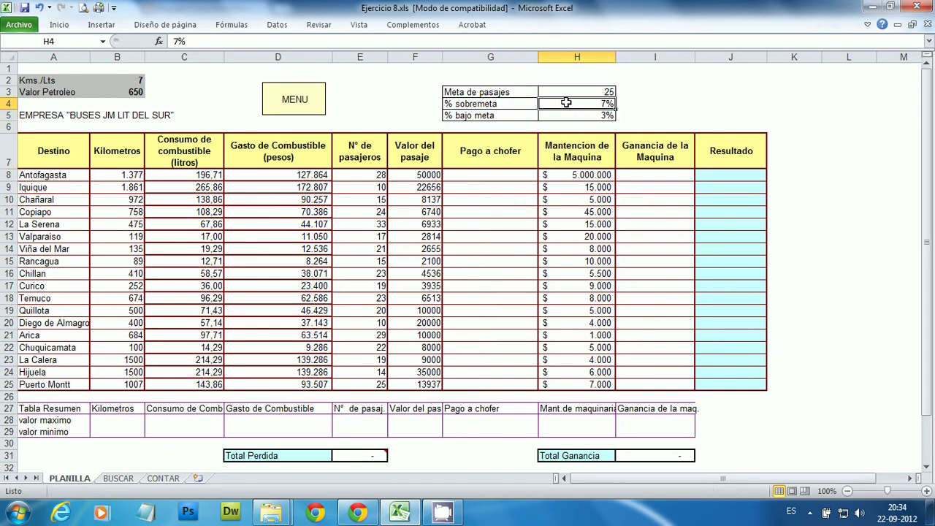
{"action": "left_click", "coordinate": [264, 175]}
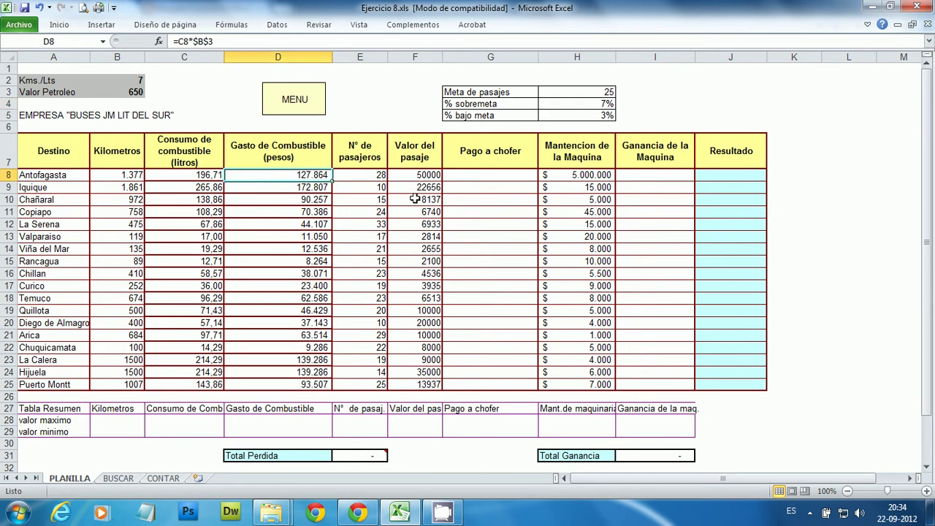
Review the inputs for the driver payment in G8: fuel cost D8, passengers E8, target H3 and percentages H4 and H5
{"action": "left_click", "coordinate": [466, 184]}
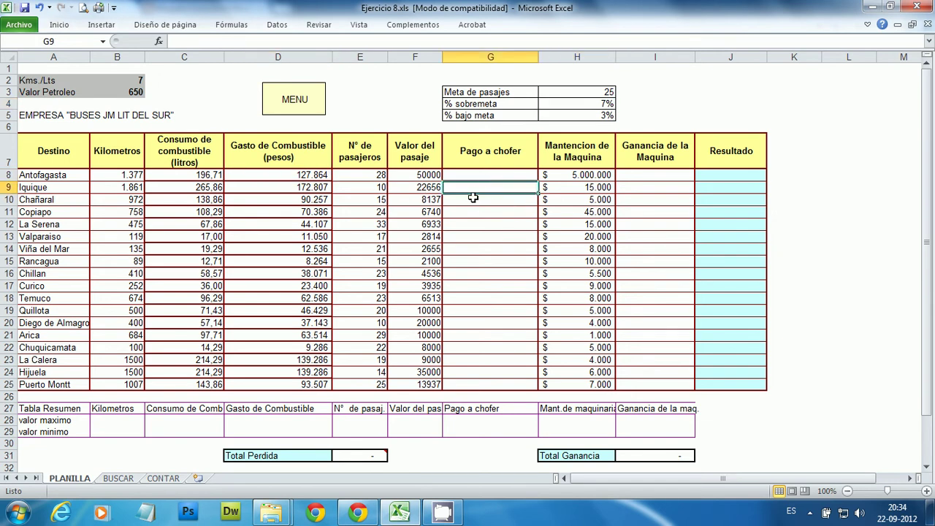
{"action": "left_click", "coordinate": [470, 175]}
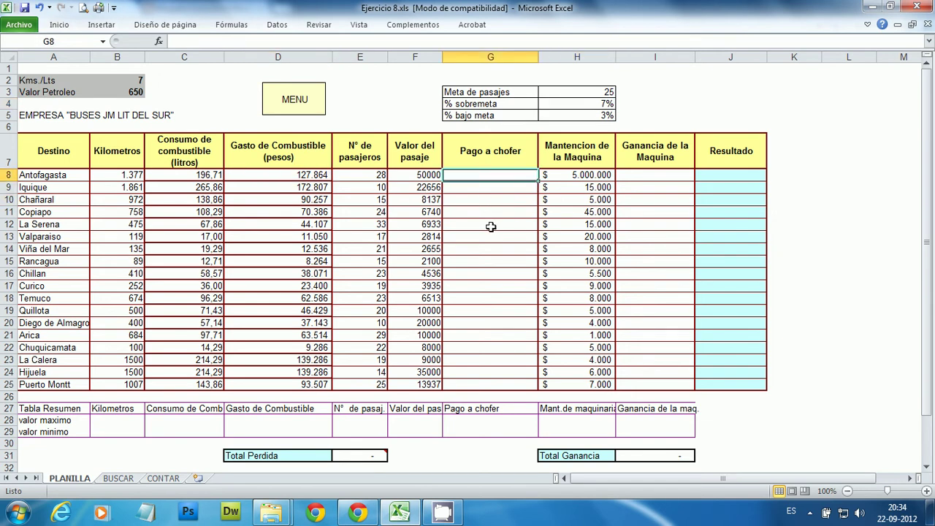
{"action": "left_click", "coordinate": [374, 174]}
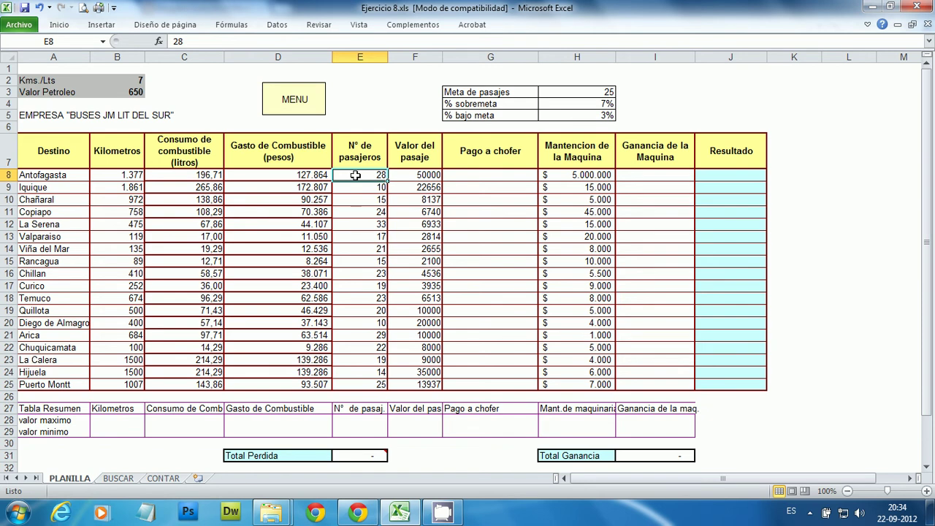
{"action": "left_click", "coordinate": [600, 92]}
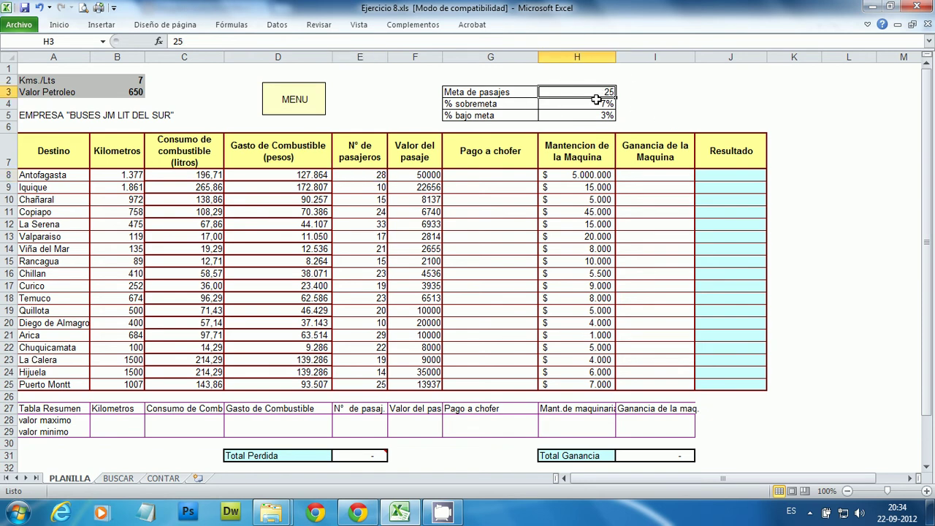
{"action": "left_click", "coordinate": [596, 104]}
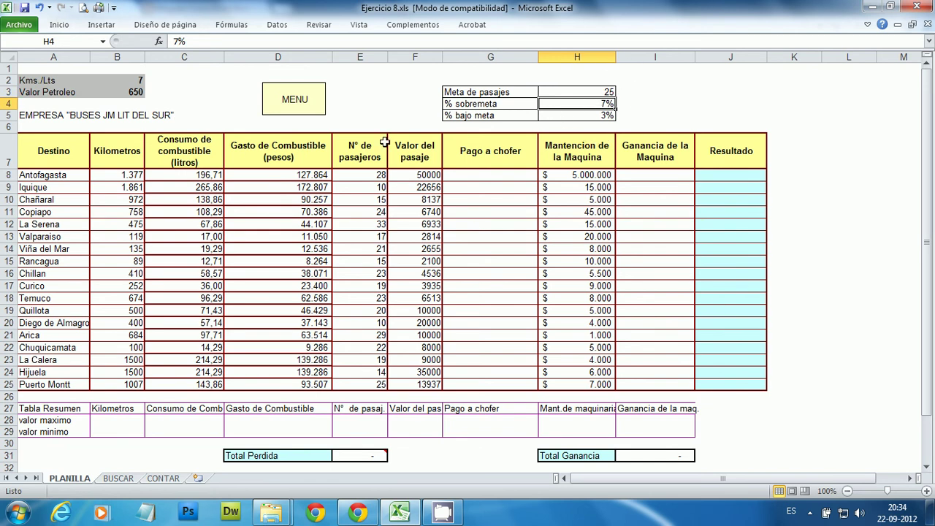
{"action": "left_click", "coordinate": [272, 176]}
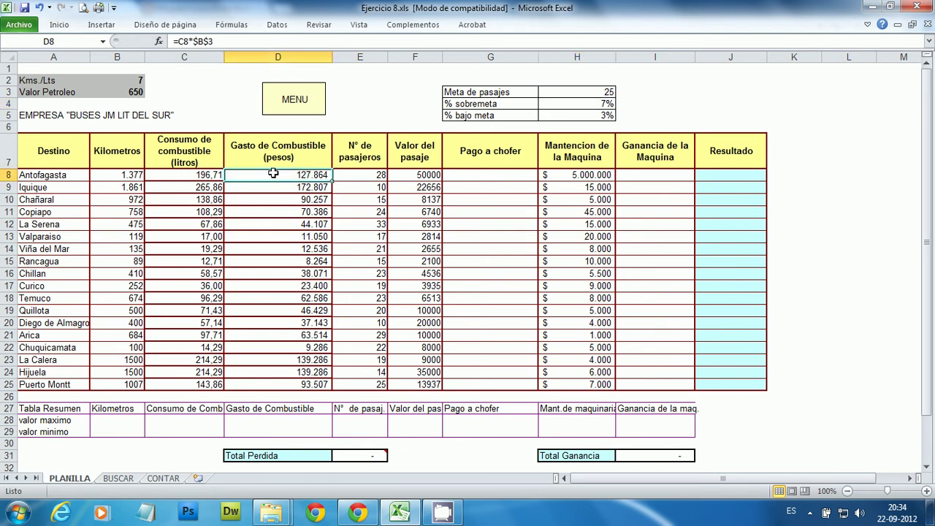
{"action": "left_click", "coordinate": [380, 176]}
{"action": "left_click", "coordinate": [557, 116]}
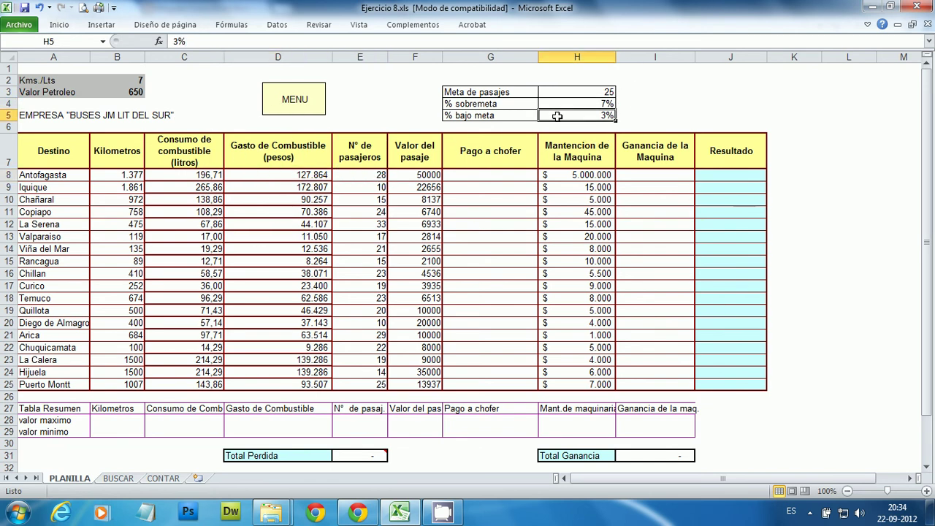
{"action": "left_click", "coordinate": [295, 177]}
{"action": "key", "text": "ctrl"}
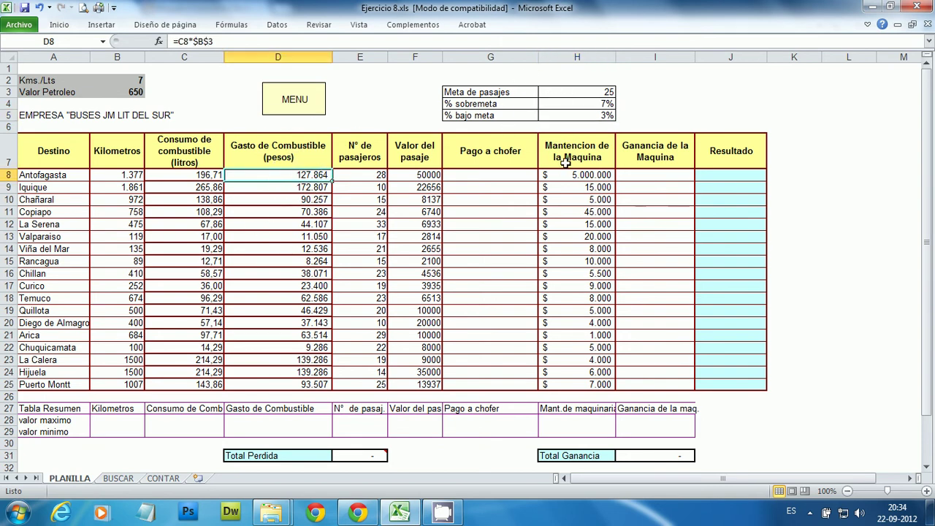
Begin a SI formula in G8 with the condition E8>$H$3, keeping the passenger target as an absolute reference
{"action": "left_click", "coordinate": [469, 178]}
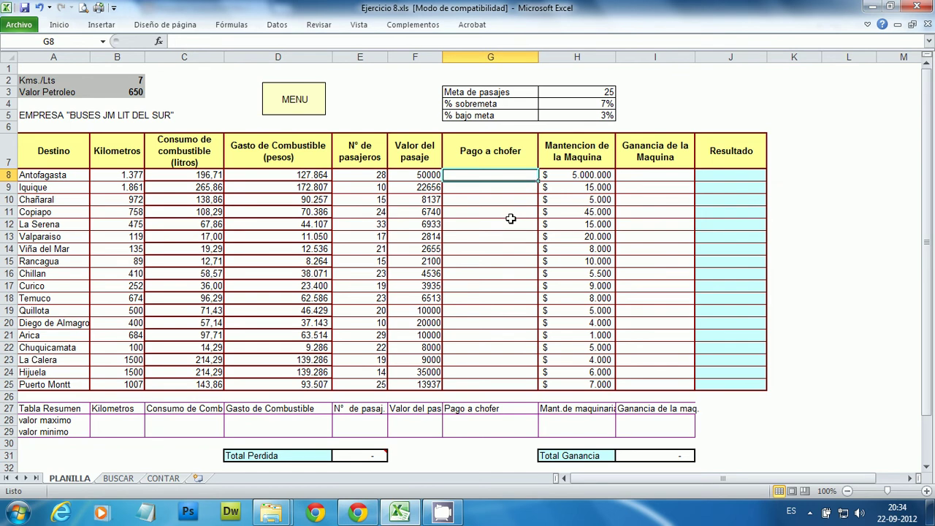
{"action": "type", "text": "=si"}
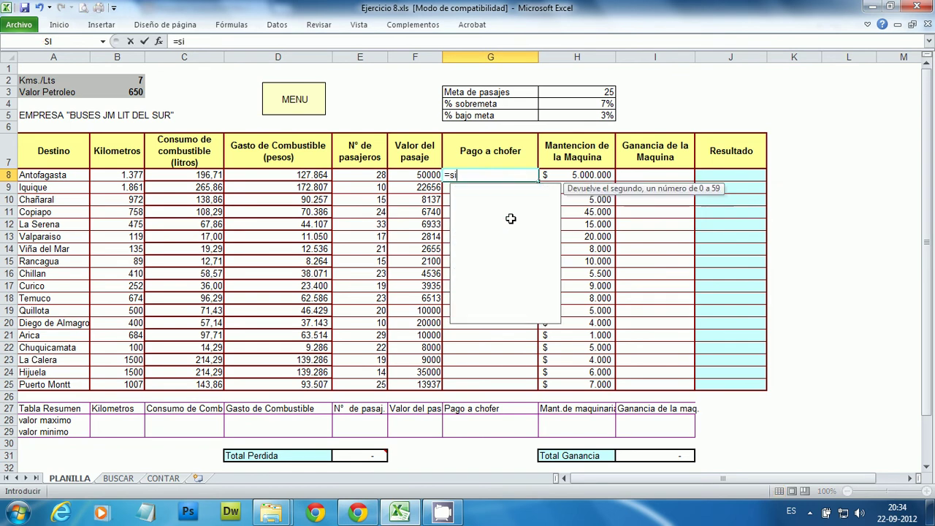
{"action": "type", "text": "("}
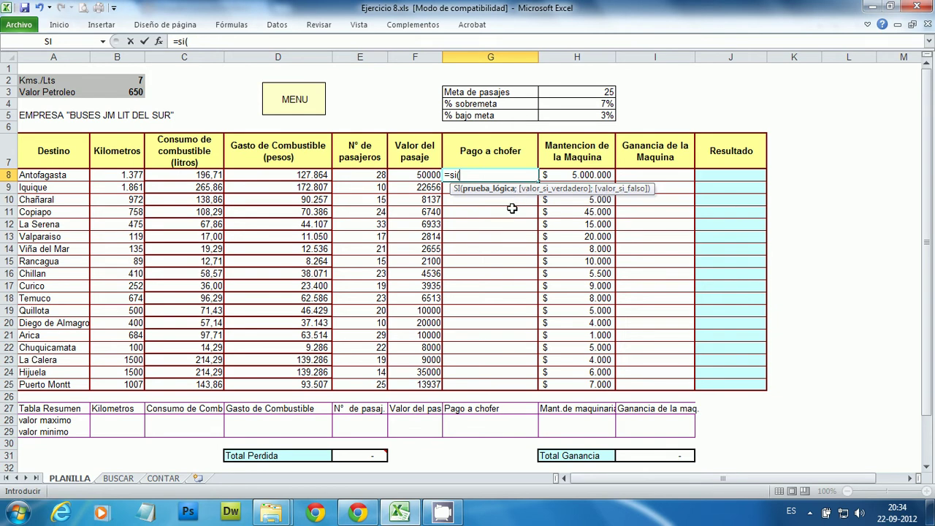
{"action": "left_click", "coordinate": [358, 179]}
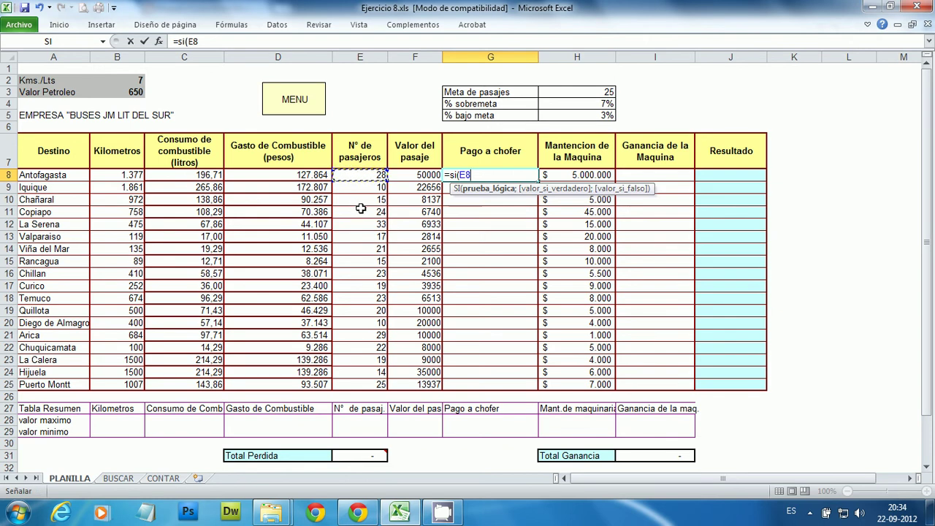
{"action": "type", "text": ">"}
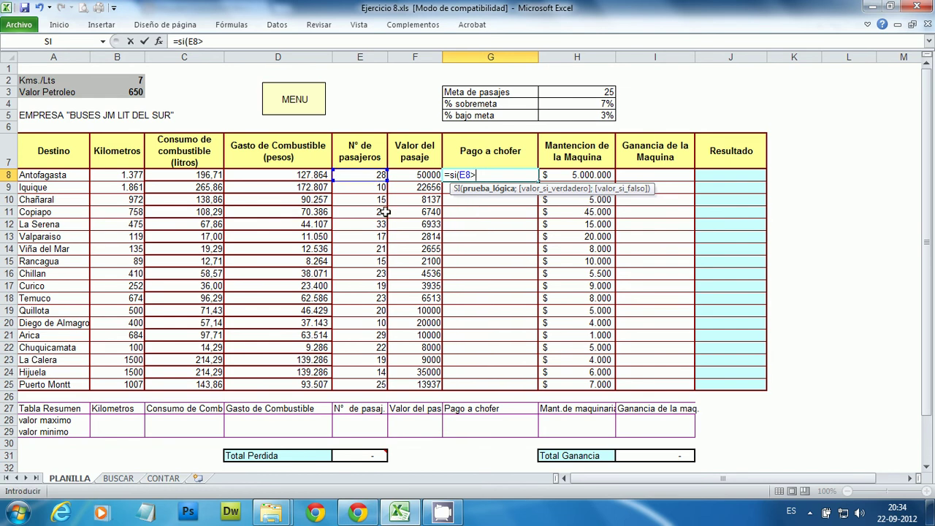
{"action": "left_click", "coordinate": [584, 94]}
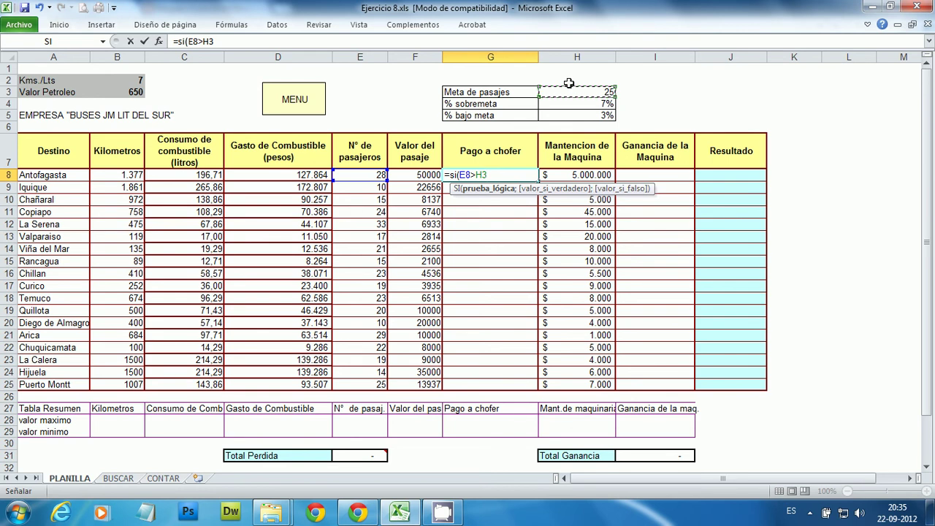
{"action": "key", "text": "F4"}
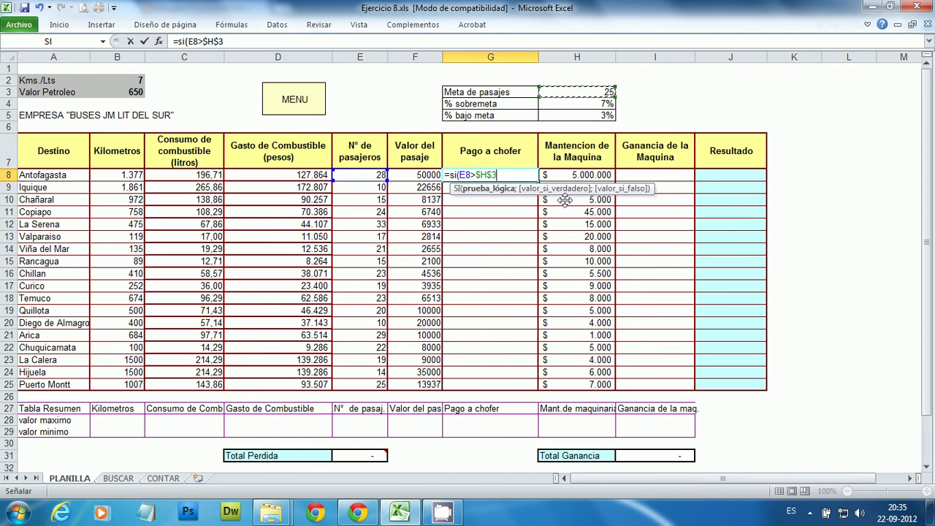
{"action": "type", "text": ";"}
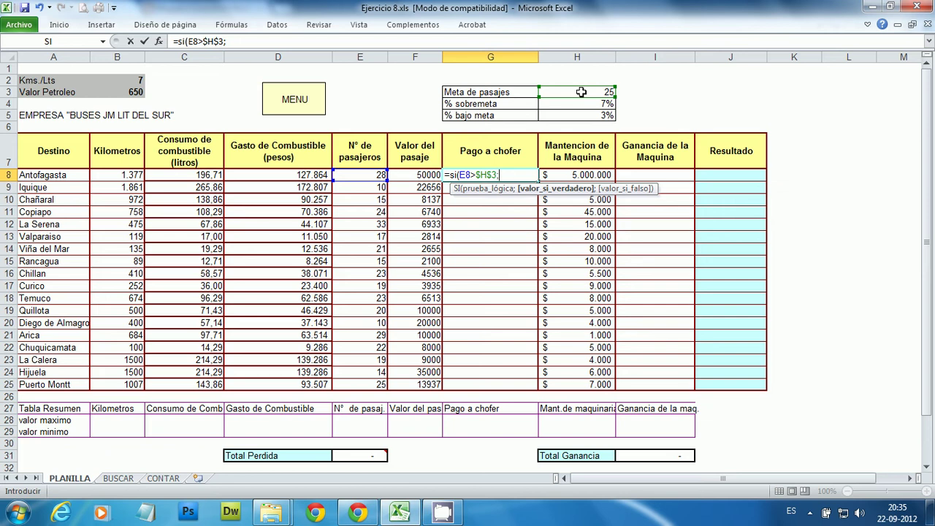
Complete the G8 formula with D8*$H$4 as the true value and D8*$H$5 as the false value
{"action": "left_click", "coordinate": [287, 175]}
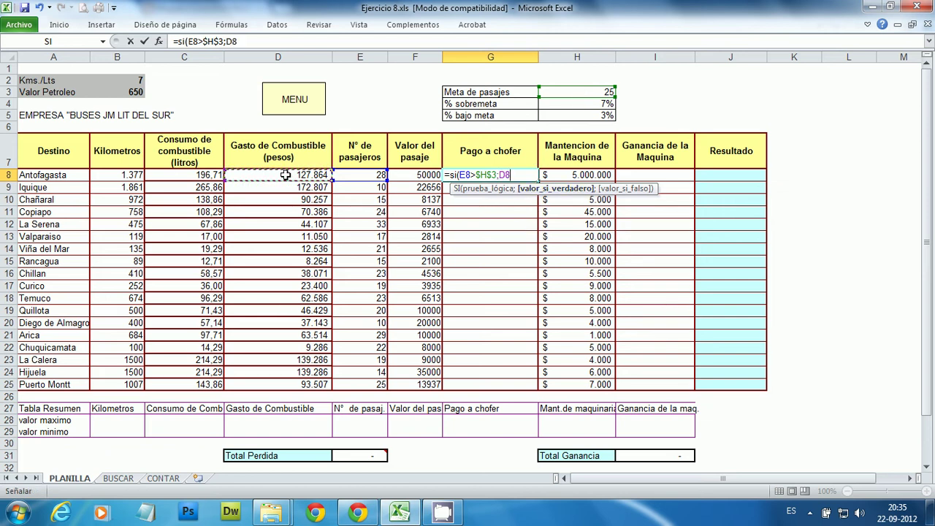
{"action": "type", "text": "*"}
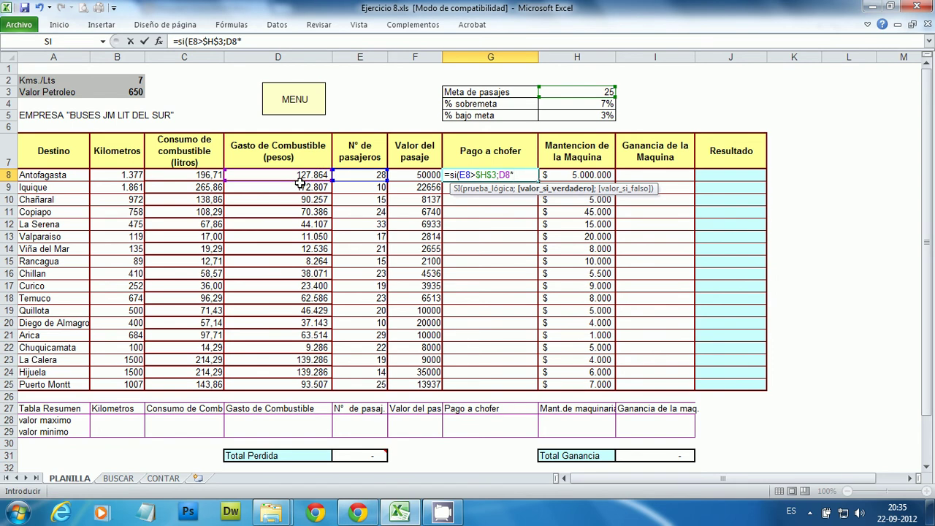
{"action": "left_click", "coordinate": [557, 107]}
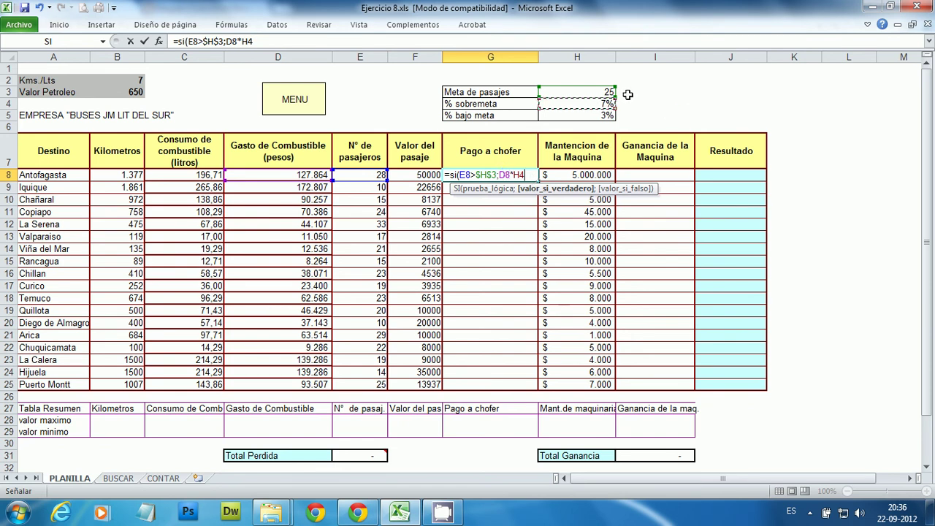
{"action": "key", "text": "F4"}
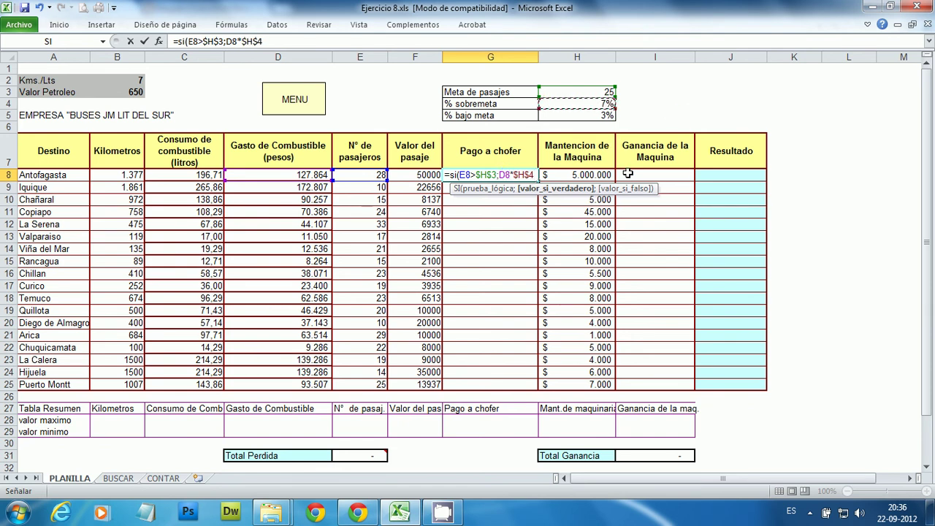
{"action": "type", "text": ";"}
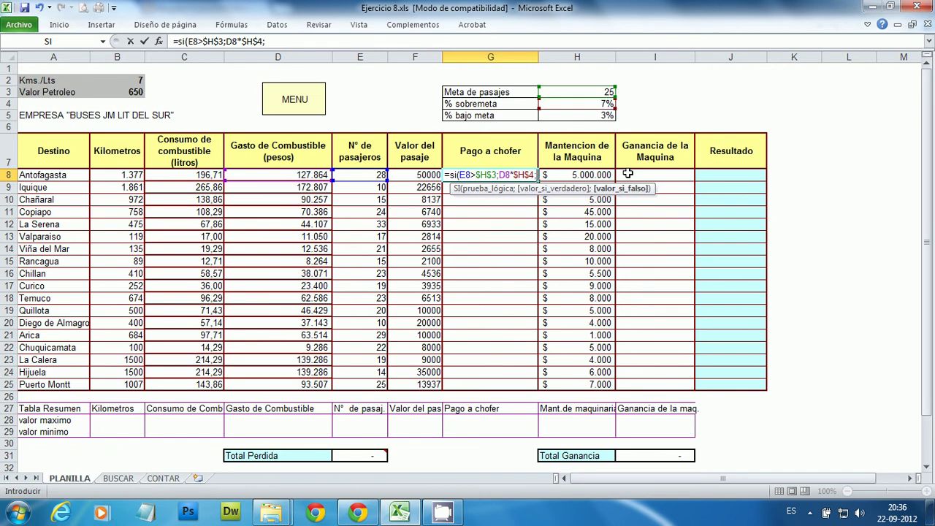
{"action": "left_click", "coordinate": [310, 176]}
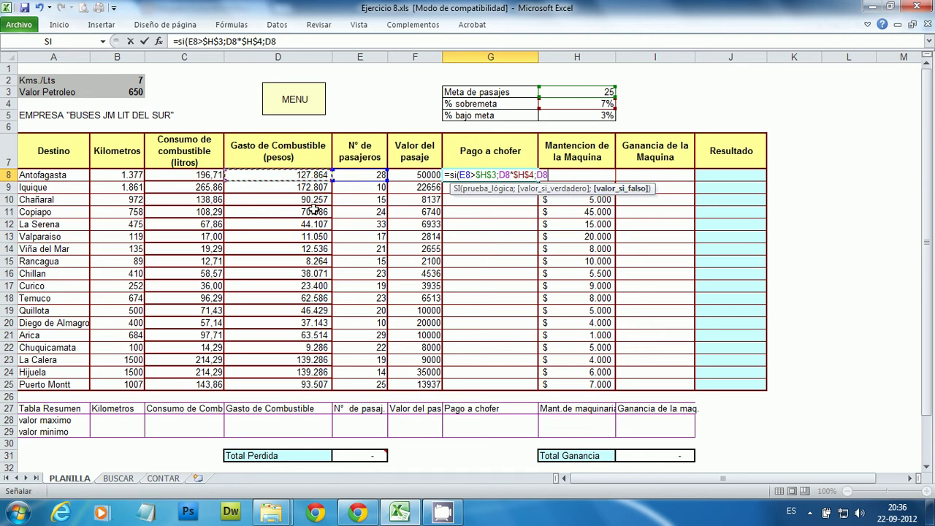
{"action": "type", "text": "*"}
{"action": "left_click", "coordinate": [601, 115]}
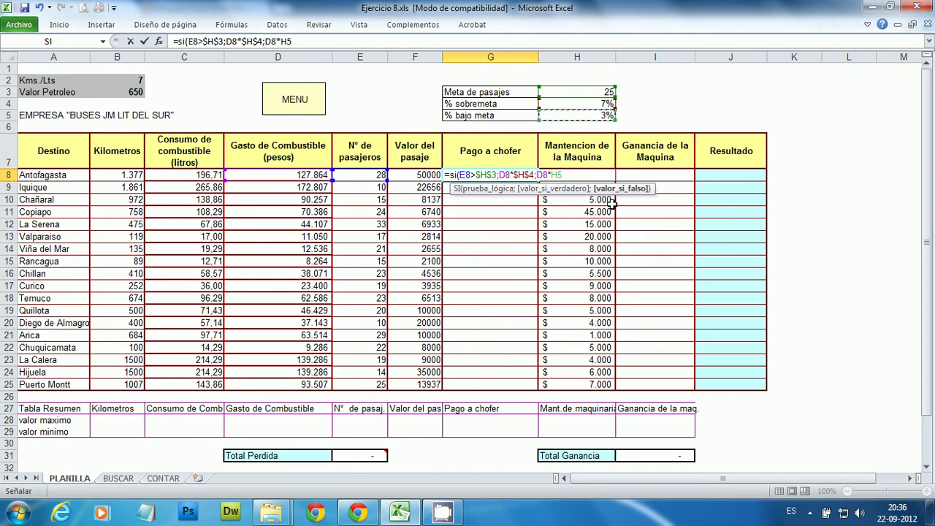
{"action": "key", "text": "F4"}
{"action": "type", "text": ")"}
{"action": "key", "text": "Return"}
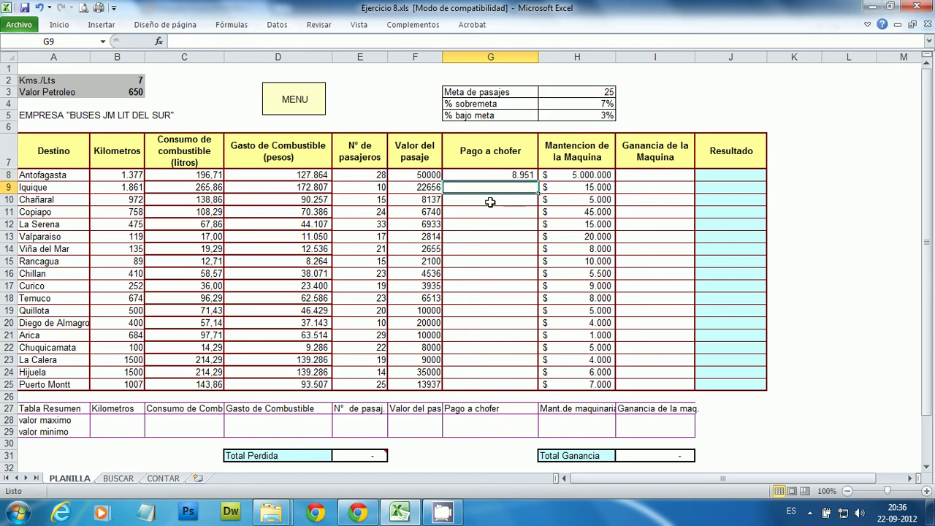
Fill the driver payment formula from G8 down to G25 and check the copied results against the passenger counts
{"action": "left_click", "coordinate": [511, 175]}
{"action": "left_click_drag", "start_coordinate": [531, 182], "coordinate": [538, 388]}
{"action": "left_click", "coordinate": [516, 195]}
{"action": "left_click", "coordinate": [513, 177]}
{"action": "left_click", "coordinate": [514, 202]}
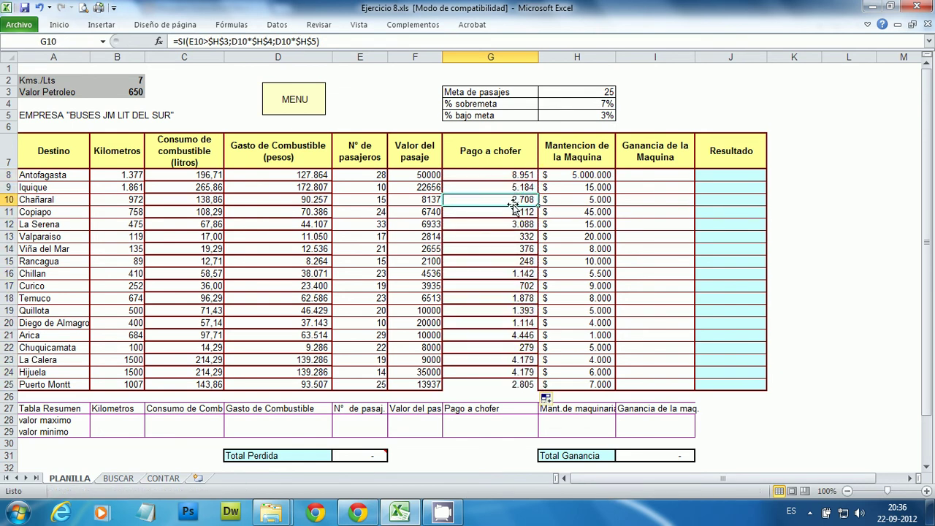
{"action": "left_click", "coordinate": [497, 239]}
{"action": "left_click", "coordinate": [504, 293]}
{"action": "left_click", "coordinate": [504, 339]}
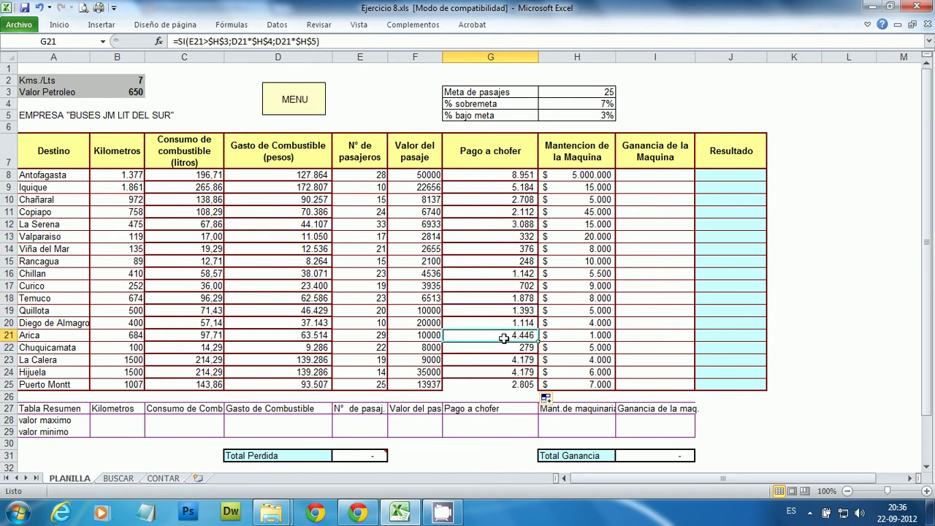
{"action": "left_click_drag", "start_coordinate": [364, 174], "coordinate": [369, 384]}
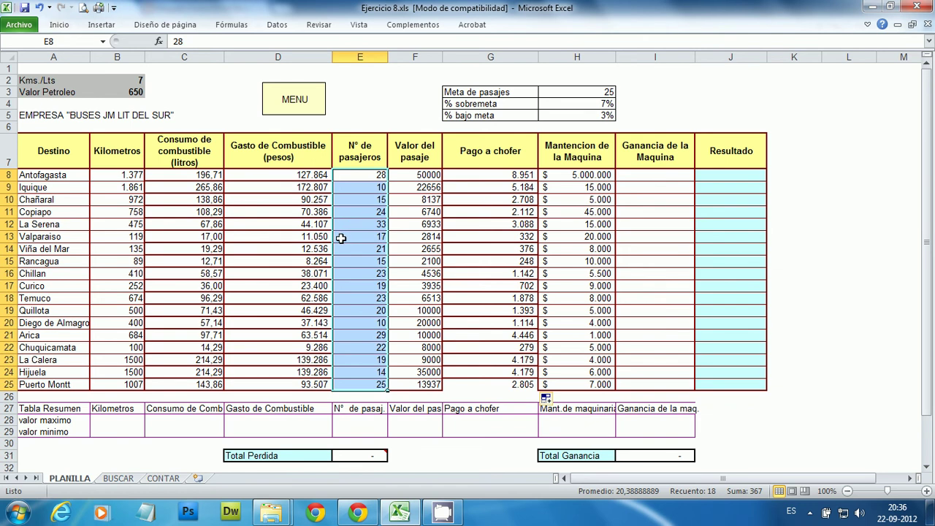
Calculate the Antofagasta machine profit in I8 with the formula =(E8*F8)-(D8+G8+H8)
{"action": "left_click", "coordinate": [632, 176]}
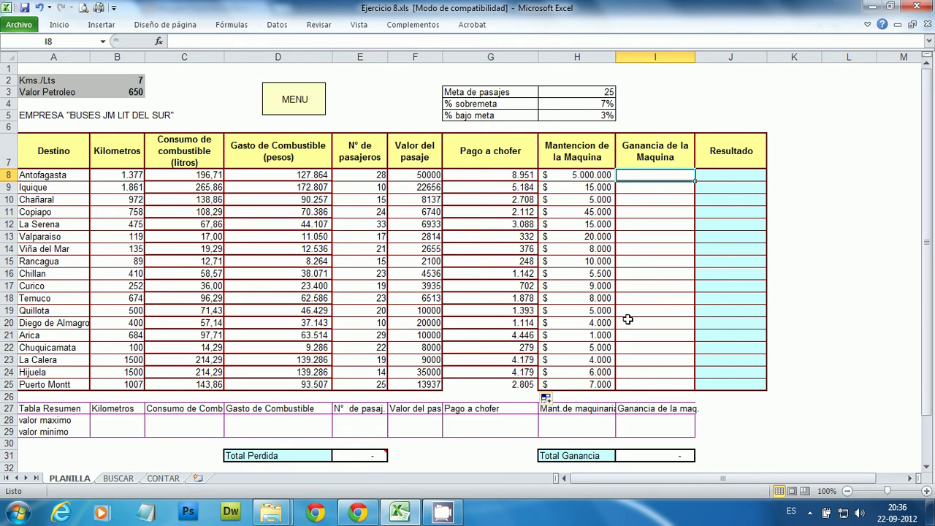
{"action": "type", "text": "=("}
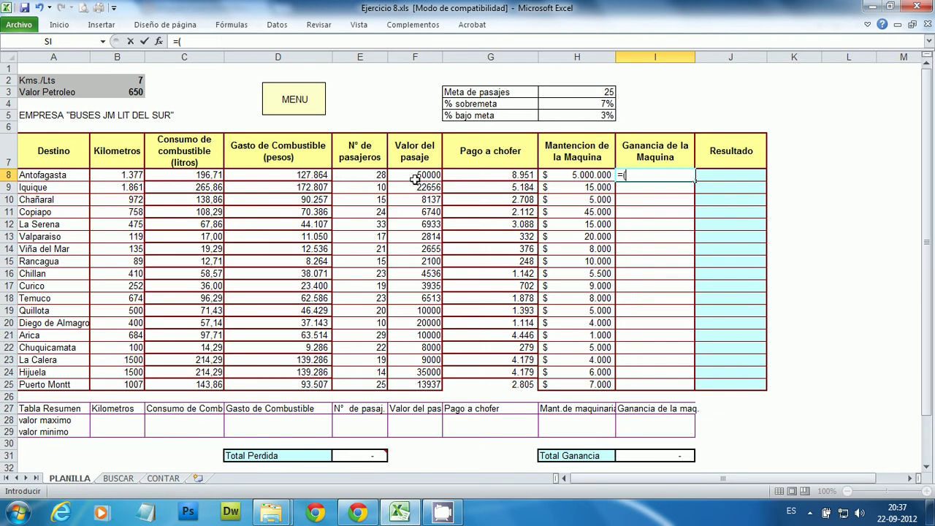
{"action": "left_click", "coordinate": [361, 176]}
{"action": "type", "text": "*"}
{"action": "left_click", "coordinate": [408, 176]}
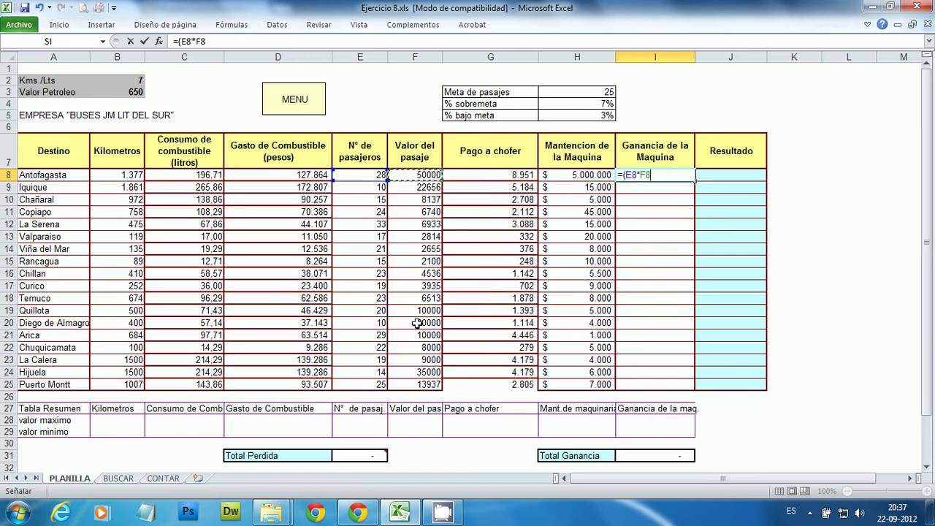
{"action": "type", "text": ")-("}
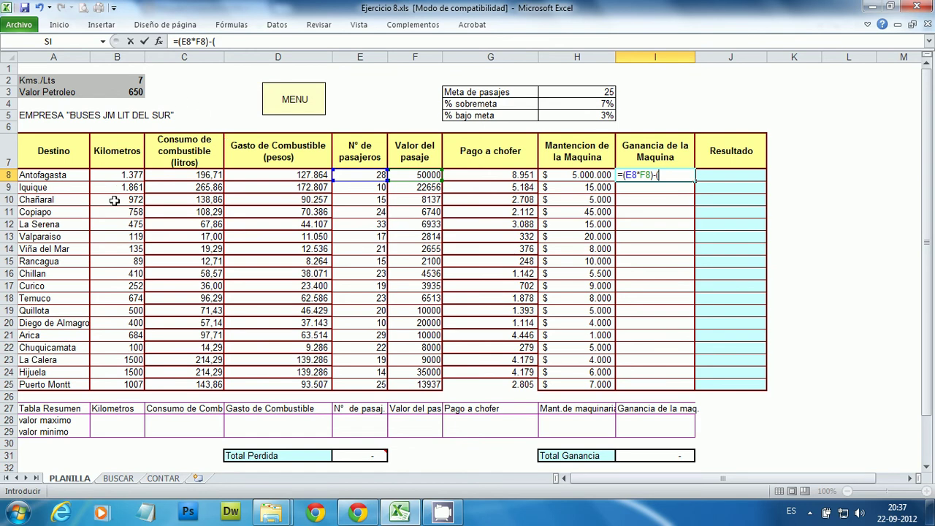
{"action": "left_click", "coordinate": [244, 175]}
{"action": "type", "text": "-"}
{"action": "left_click", "coordinate": [466, 177]}
{"action": "type", "text": "+"}
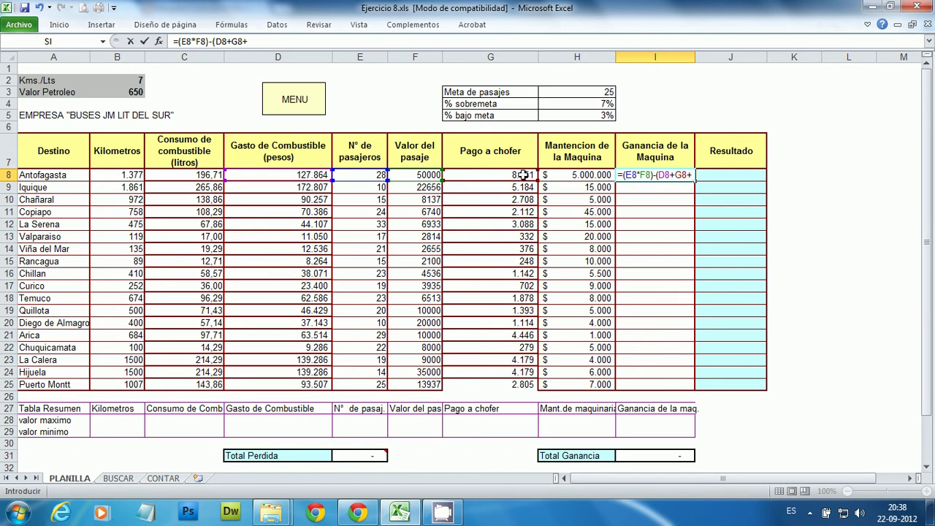
{"action": "left_click", "coordinate": [565, 175]}
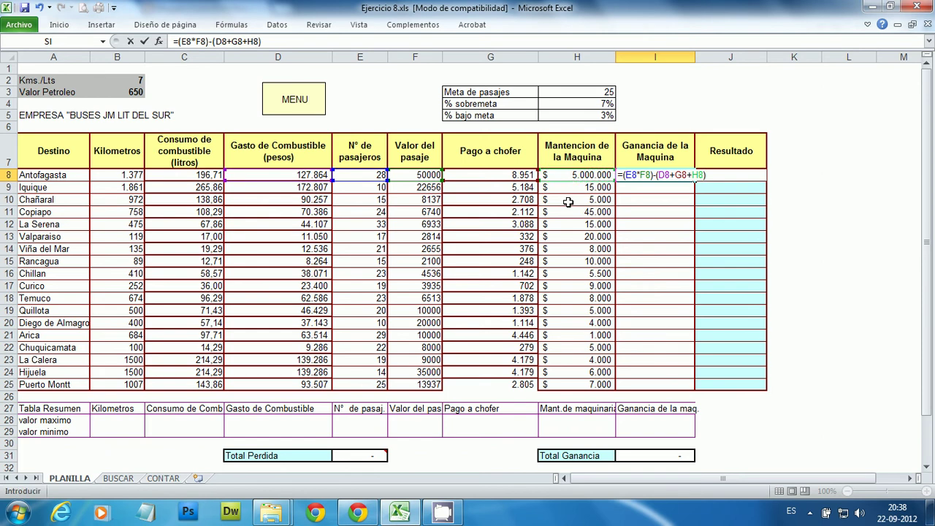
{"action": "key", "text": "Return"}
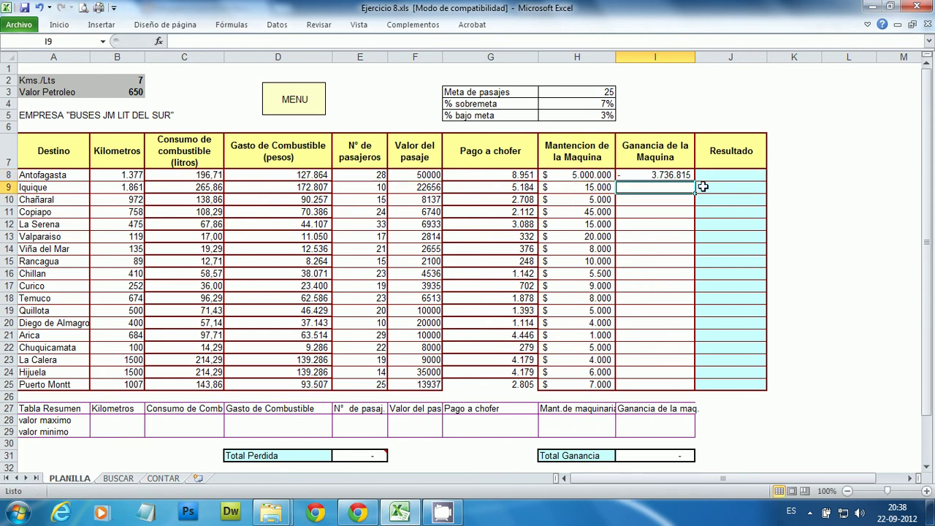
Fill the machine profit formula from I8 down to I25
{"action": "left_click", "coordinate": [673, 175]}
{"action": "left_click_drag", "start_coordinate": [696, 179], "coordinate": [706, 387]}
{"action": "left_click", "coordinate": [732, 314]}
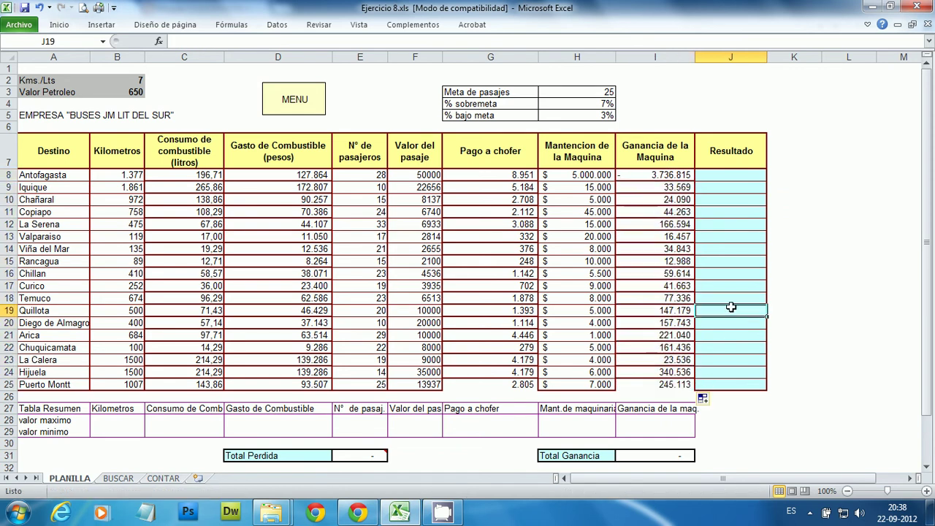
Examine the Antofagasta profit and maintenance cost, the machine profits in I8:I25 and the Resultado column J8:J25
{"action": "left_click", "coordinate": [656, 178]}
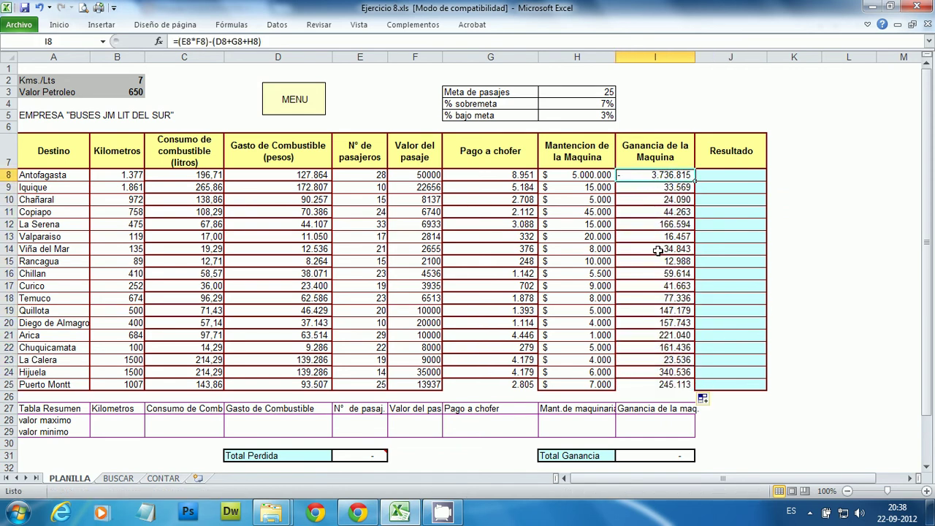
{"action": "left_click", "coordinate": [575, 176]}
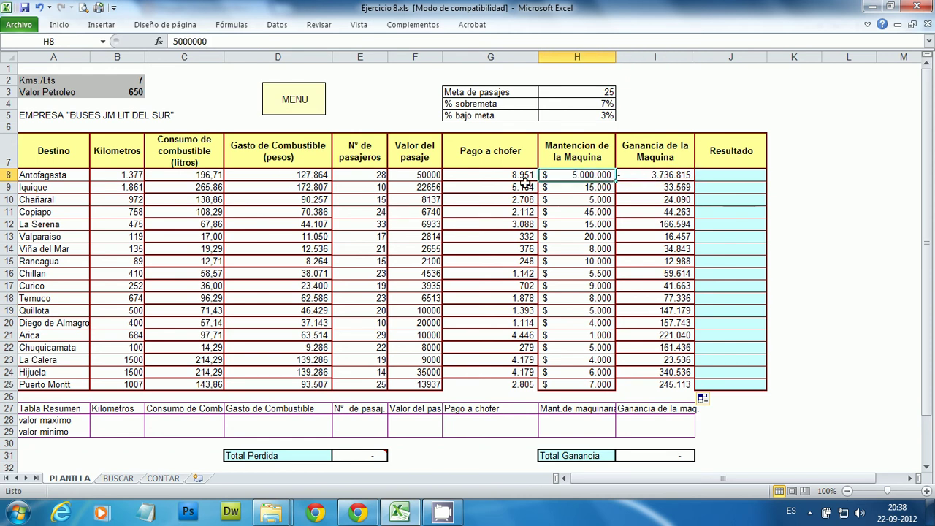
{"action": "left_click", "coordinate": [651, 177]}
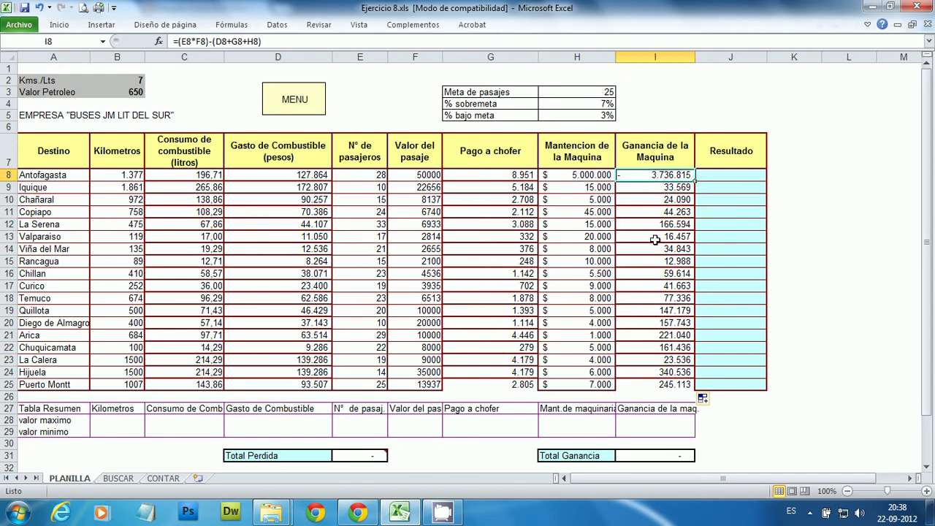
{"action": "left_click", "coordinate": [746, 176]}
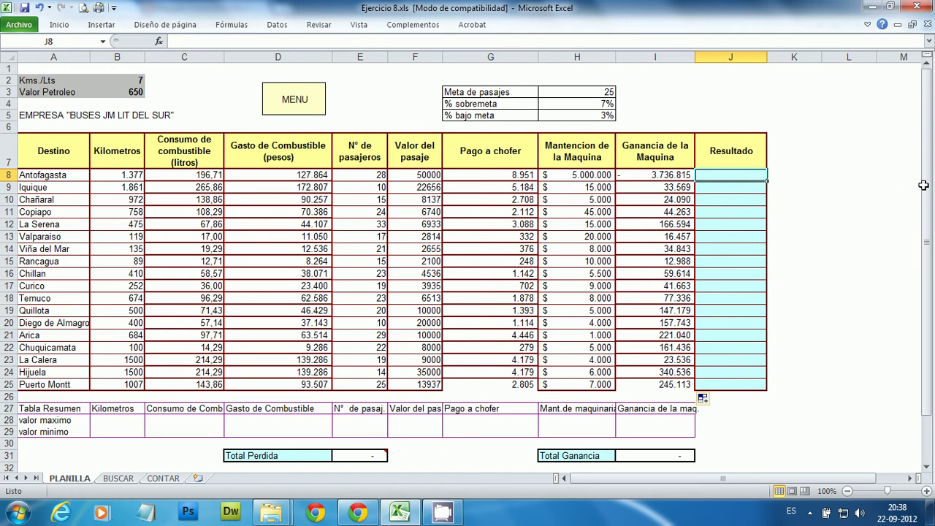
{"action": "scroll", "coordinate": [883, 219], "scroll_direction": "down", "scroll_amount": 1}
{"action": "scroll", "coordinate": [866, 212], "scroll_direction": "up", "scroll_amount": 1}
{"action": "left_click_drag", "start_coordinate": [647, 178], "coordinate": [657, 385]}
{"action": "left_click", "coordinate": [726, 174]}
{"action": "key", "text": "Return"}
{"action": "left_click", "coordinate": [716, 259]}
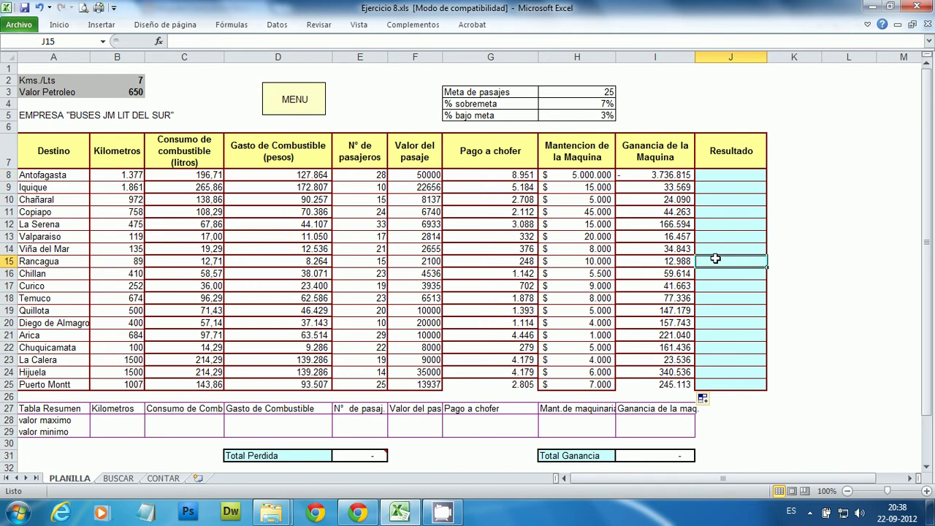
{"action": "left_click_drag", "start_coordinate": [730, 176], "coordinate": [736, 386]}
{"action": "left_click", "coordinate": [734, 176]}
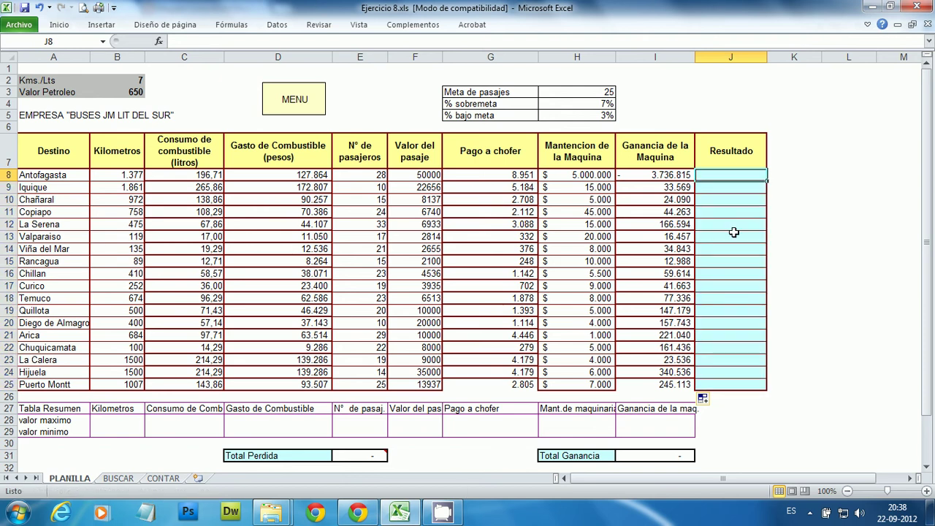
{"action": "left_click_drag", "start_coordinate": [714, 200], "coordinate": [717, 210]}
{"action": "left_click_drag", "start_coordinate": [683, 175], "coordinate": [694, 371]}
{"action": "left_click", "coordinate": [745, 182]}
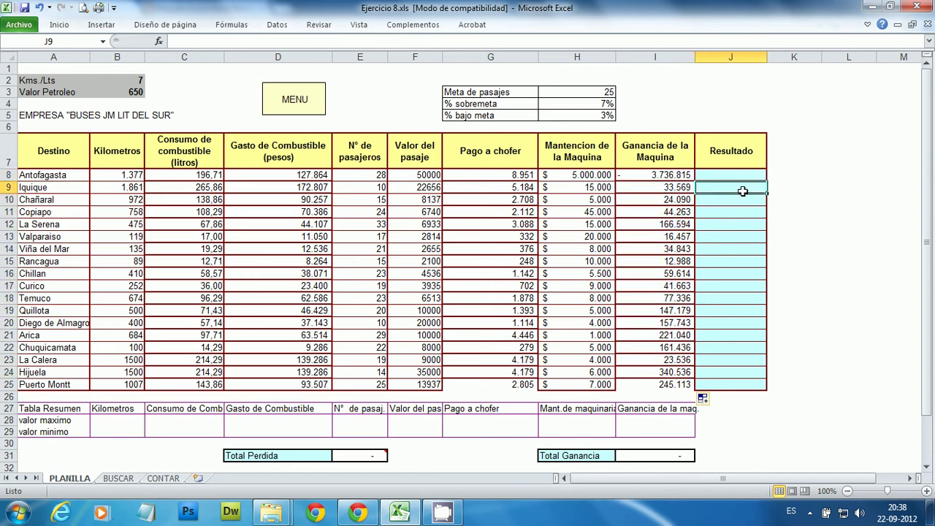
Enter the label "Meta de ganancia" in J3 above the Resultado column
{"action": "left_click", "coordinate": [712, 102]}
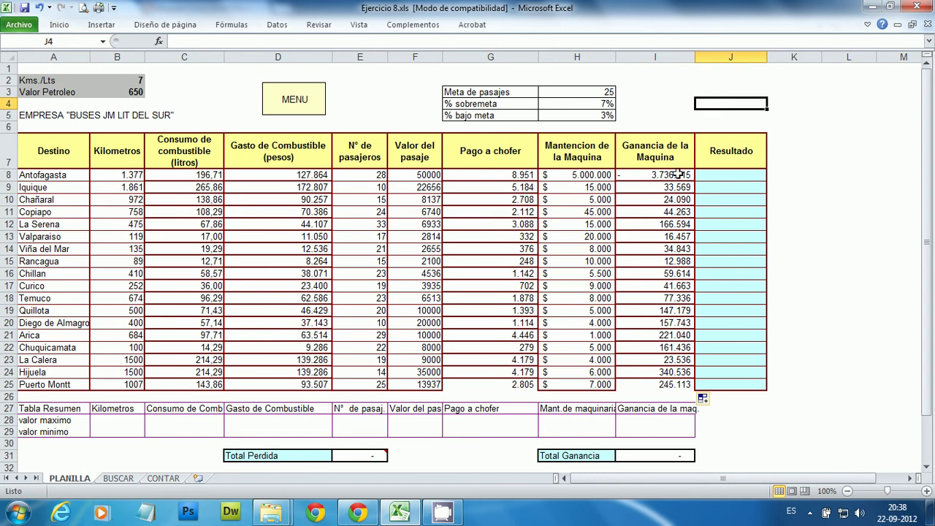
{"action": "left_click", "coordinate": [717, 93]}
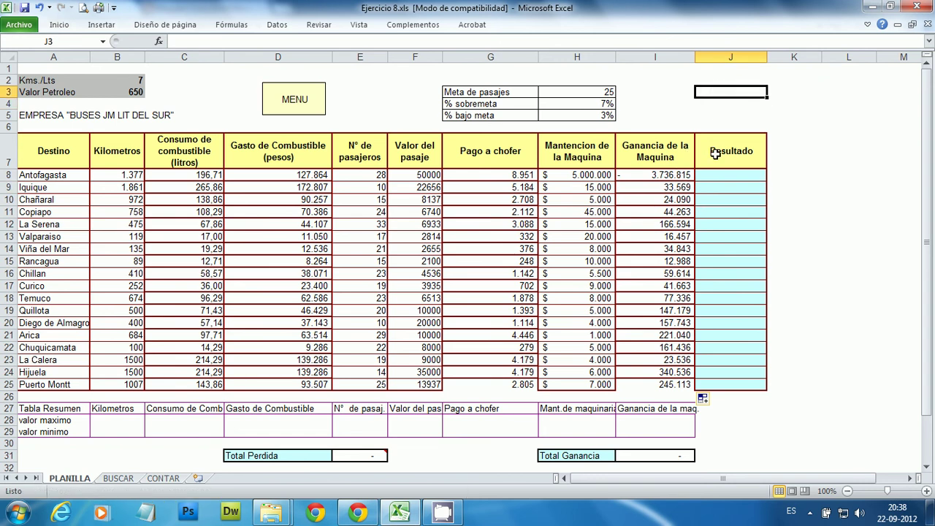
{"action": "type", "text": "U"}
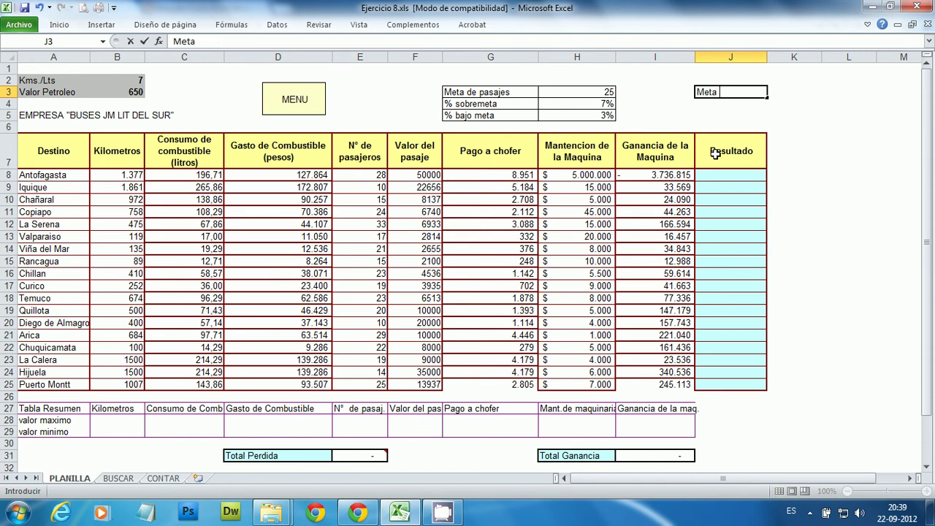
{"action": "type", "text": "eta de utiliz"}
{"action": "key", "text": "BackSpace"}
{"action": "key", "text": "BackSpace"}
{"action": "key", "text": "BackSpace"}
{"action": "key", "text": "BackSpace"}
{"action": "key", "text": "BackSpace"}
{"action": "key", "text": "BackSpace"}
{"action": "key", "text": "BackSpace"}
{"action": "type", "text": "ganancia"}
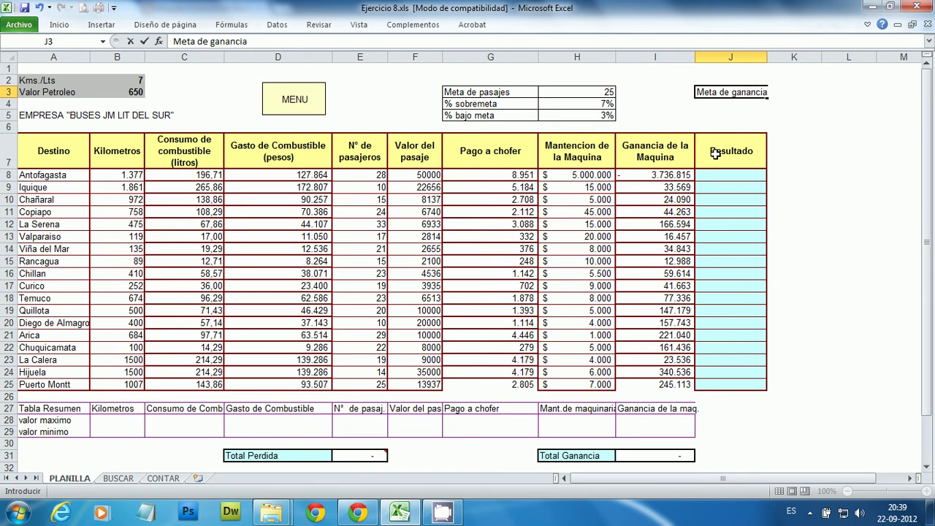
{"action": "left_click", "coordinate": [791, 102]}
Enter 100000 as the profit target in K3, beside the Meta de ganancia label
{"action": "left_click_drag", "start_coordinate": [738, 92], "coordinate": [772, 89]}
{"action": "left_click", "coordinate": [780, 95]}
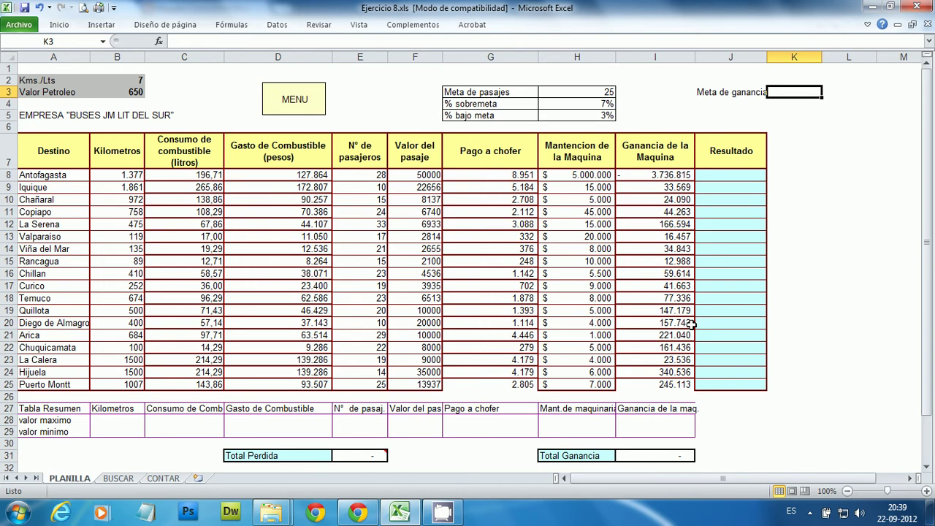
{"action": "type", "text": "100000"}
{"action": "left_click", "coordinate": [849, 211]}
Apply borders around both cells of the profit target range J3:K3
{"action": "left_click", "coordinate": [804, 92]}
{"action": "left_click_drag", "start_coordinate": [741, 93], "coordinate": [803, 92]}
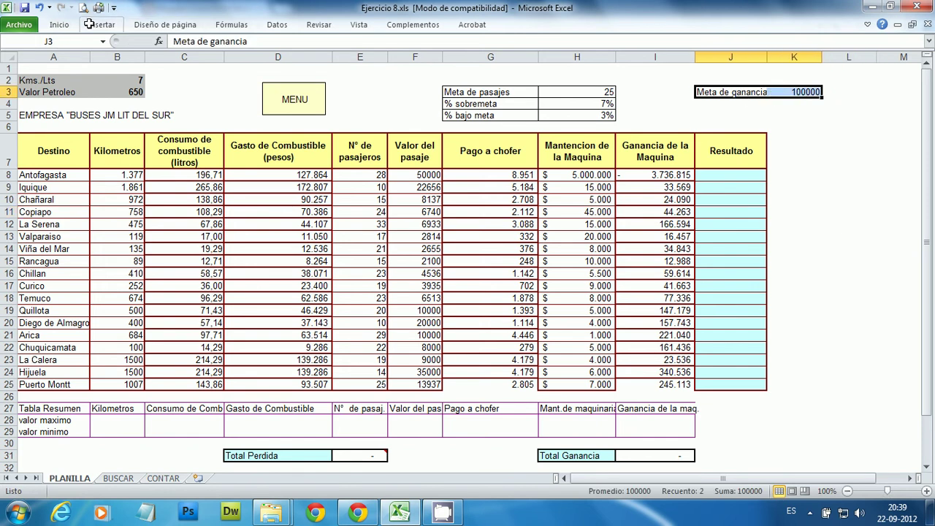
{"action": "left_click", "coordinate": [67, 24]}
{"action": "left_click", "coordinate": [182, 65]}
{"action": "left_click", "coordinate": [780, 207]}
Start a SI formula in J8 that tests whether the machine profit meets the target, using I8>=$K$3
{"action": "left_click", "coordinate": [725, 176]}
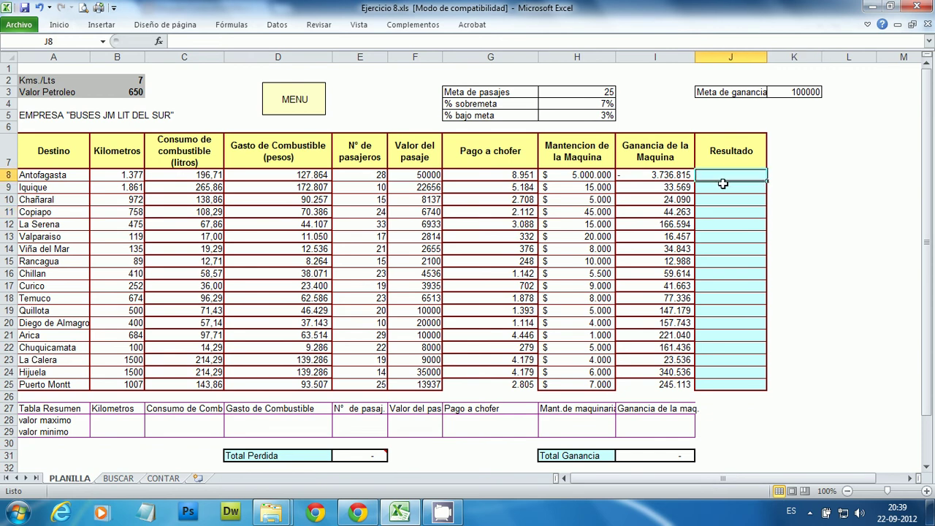
{"action": "left_click", "coordinate": [671, 175]}
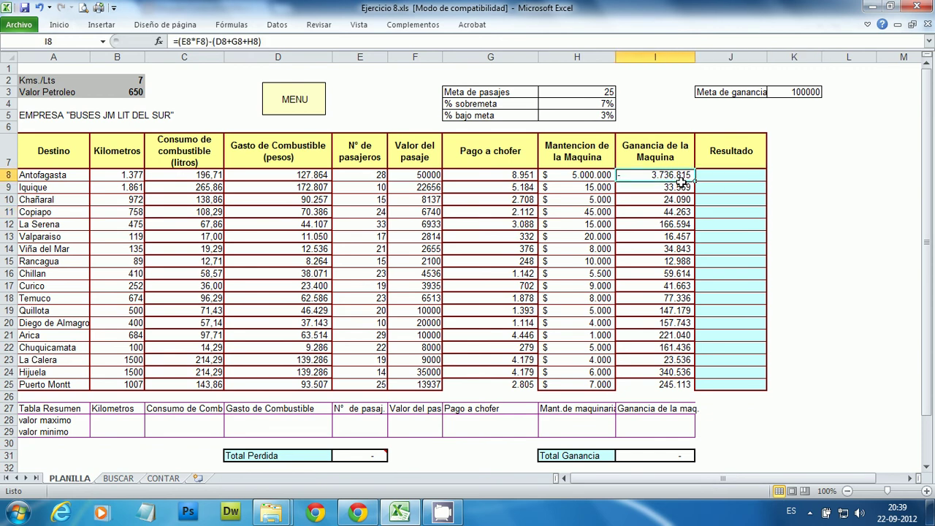
{"action": "left_click", "coordinate": [785, 92]}
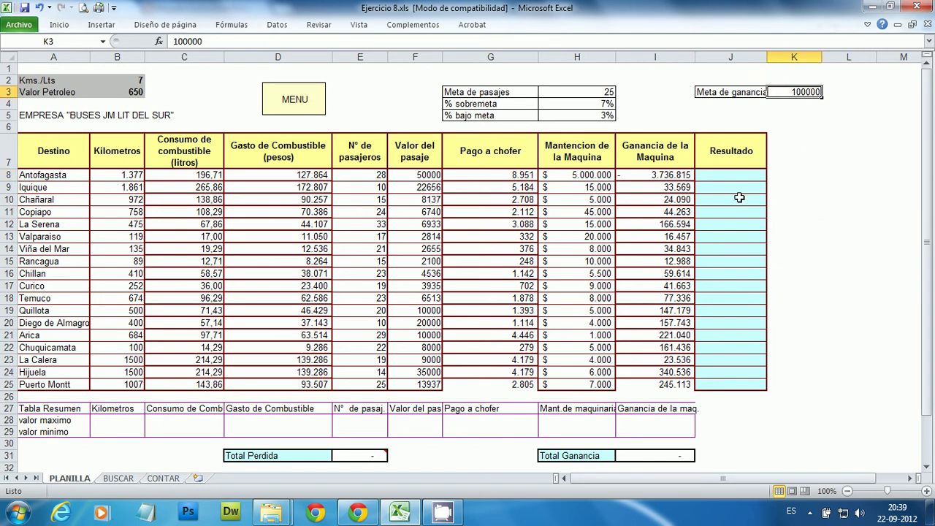
{"action": "left_click", "coordinate": [721, 176]}
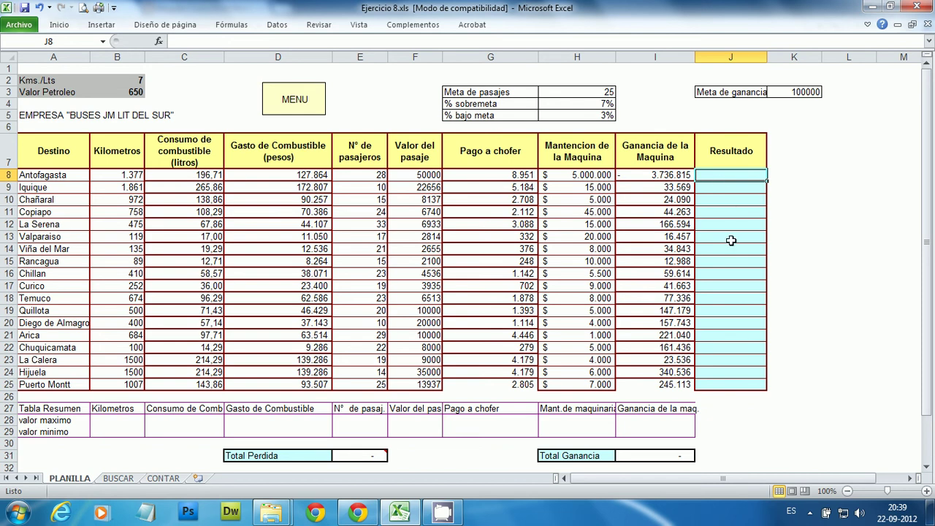
{"action": "type", "text": "="}
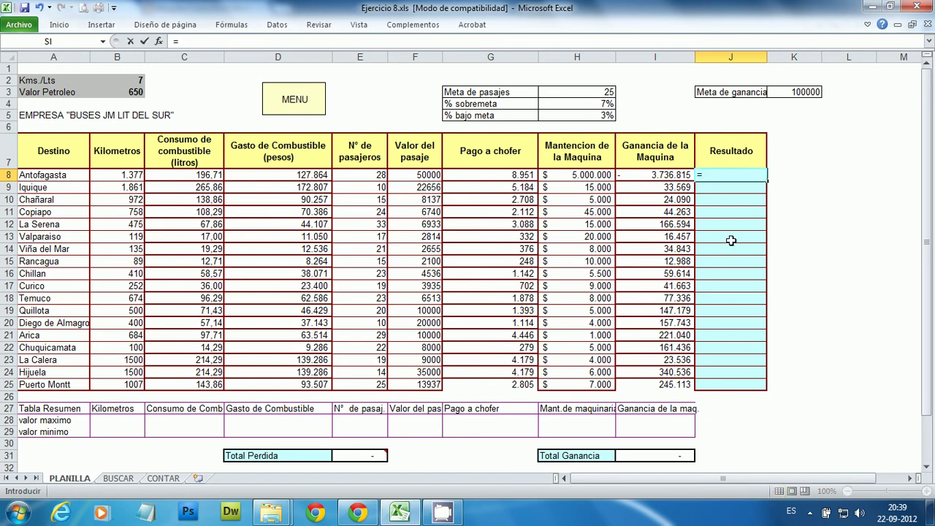
{"action": "type", "text": "si("}
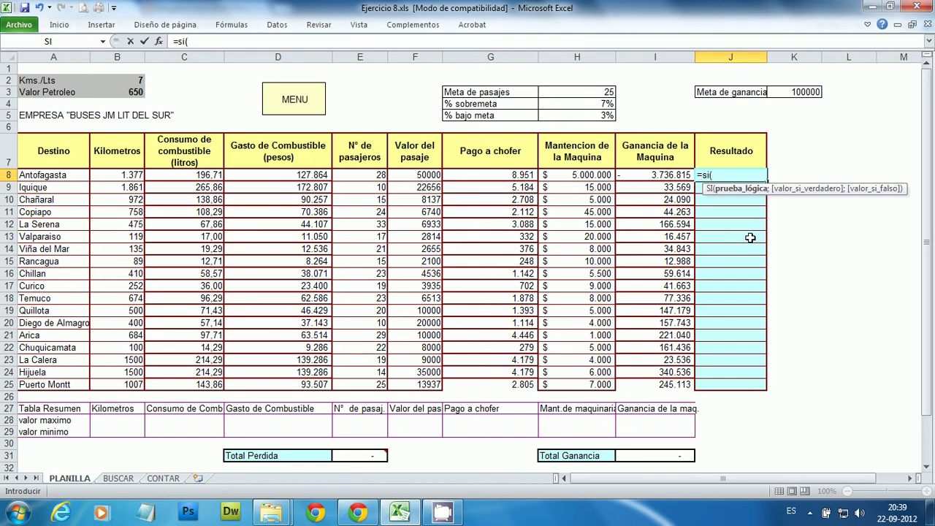
{"action": "left_click", "coordinate": [649, 173]}
{"action": "type", "text": ">="}
{"action": "left_click", "coordinate": [776, 92]}
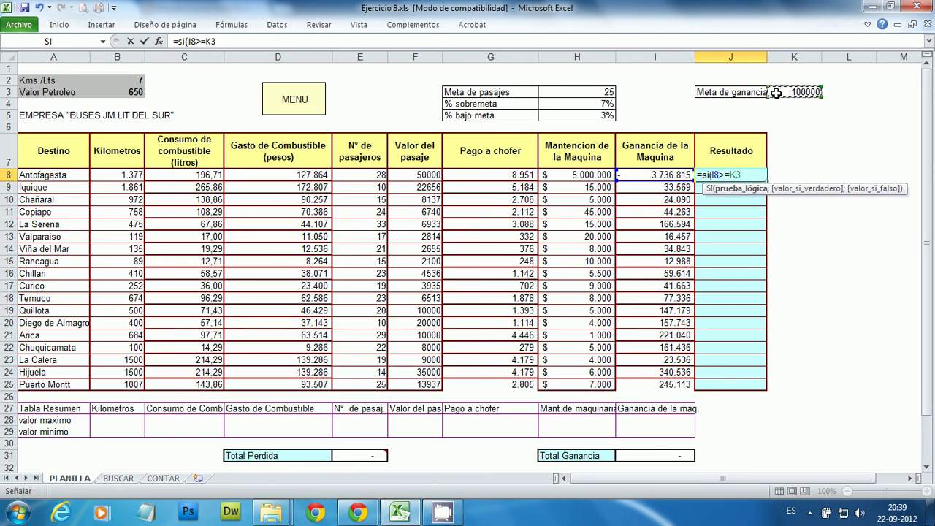
{"action": "key", "text": "F4"}
{"action": "type", "text": ";"}
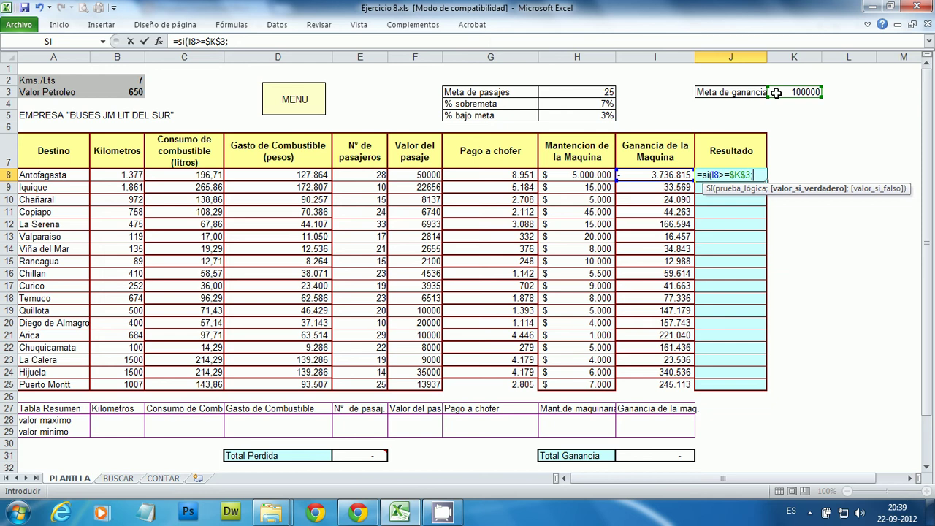
Complete the J8 formula with "Logrado" as the true value and "No Logrado" as the false value
{"action": "type", "text": "\"Logrado\""}
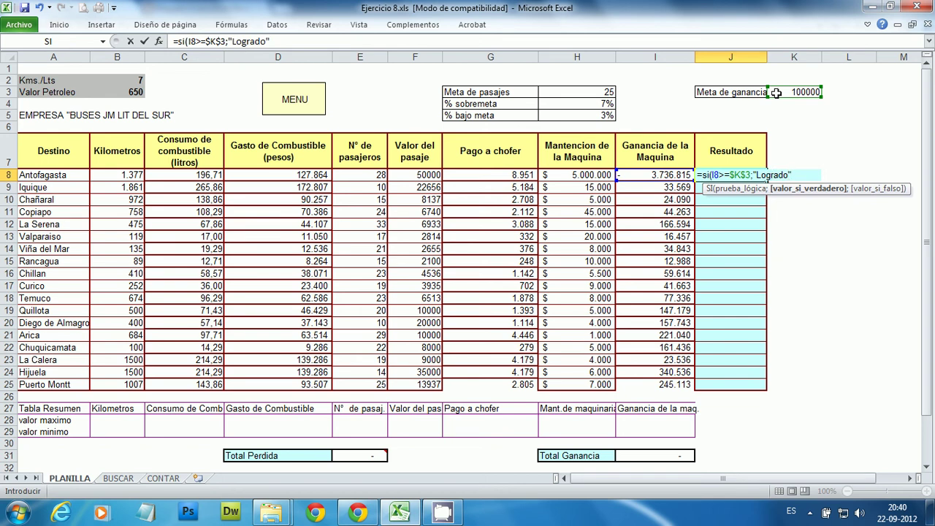
{"action": "type", "text": ";\"No"}
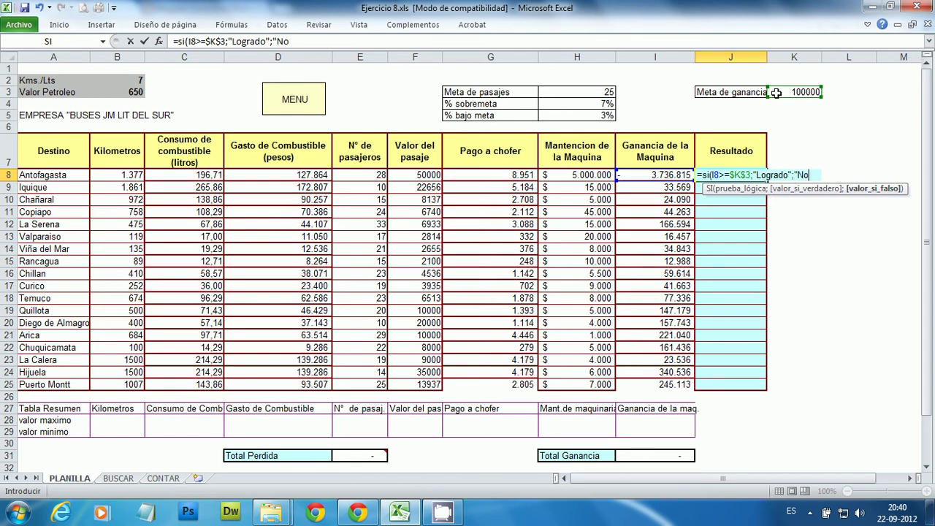
{"action": "type", "text": "Logra"}
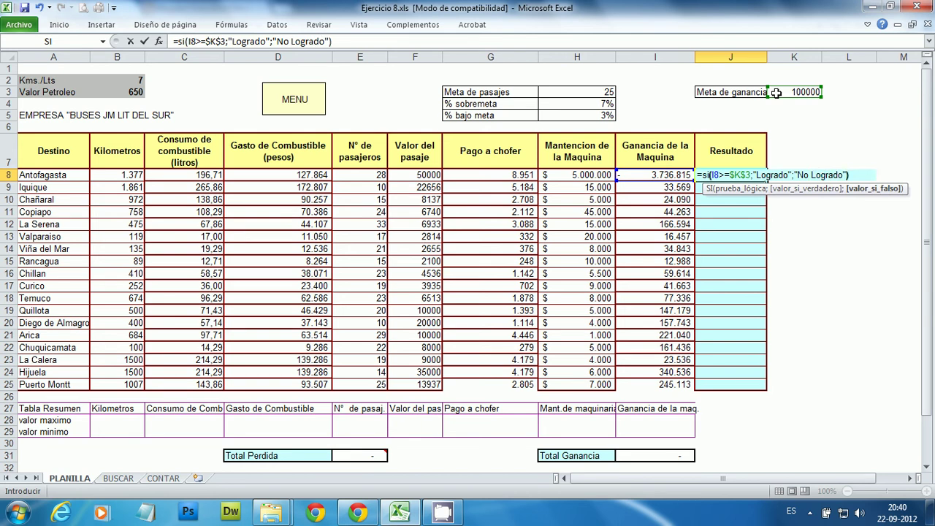
{"action": "type", "text": "do\")"}
{"action": "key", "text": "Return"}
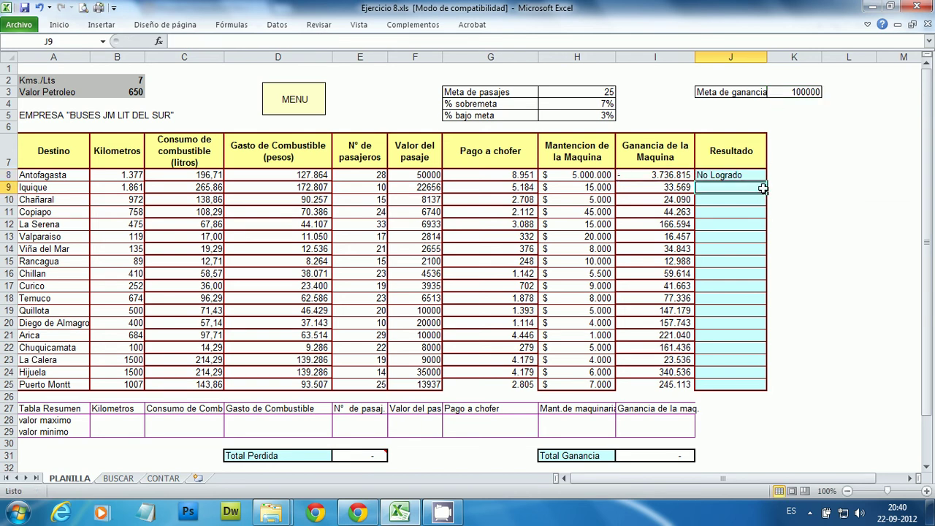
Fill the Resultado formula from J8 down to J25
{"action": "left_click", "coordinate": [657, 173]}
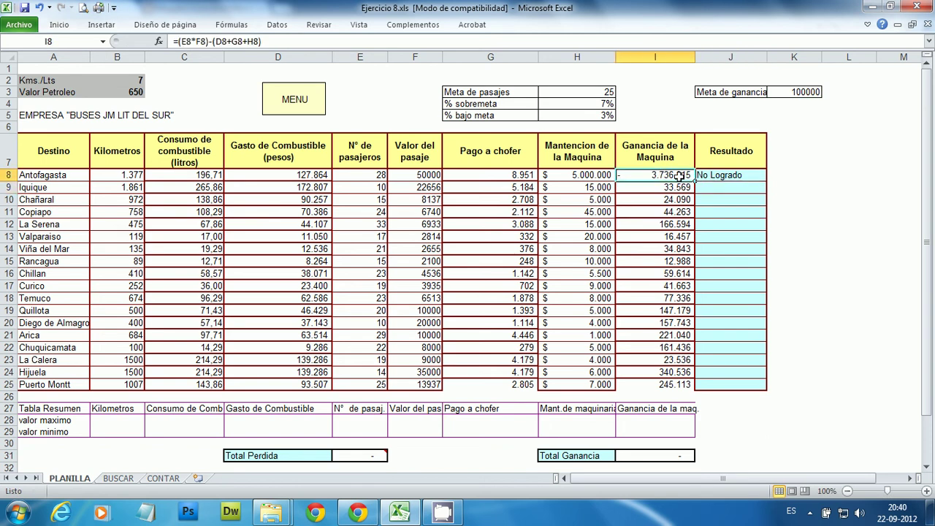
{"action": "left_click", "coordinate": [734, 174]}
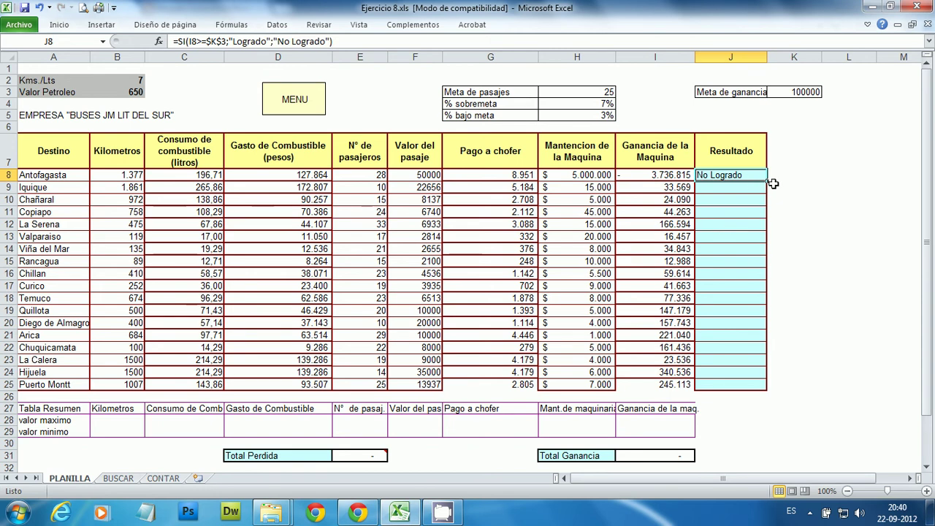
{"action": "left_click_drag", "start_coordinate": [765, 182], "coordinate": [762, 387]}
{"action": "left_click", "coordinate": [801, 261]}
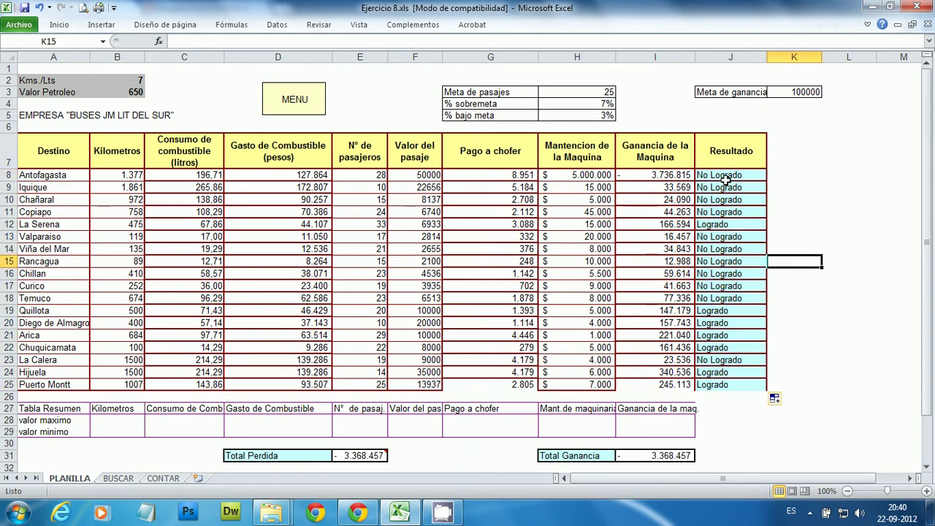
Check the copied Resultado values against the machine profits in column I and the target in K3
{"action": "left_click", "coordinate": [723, 226]}
{"action": "left_click", "coordinate": [727, 311]}
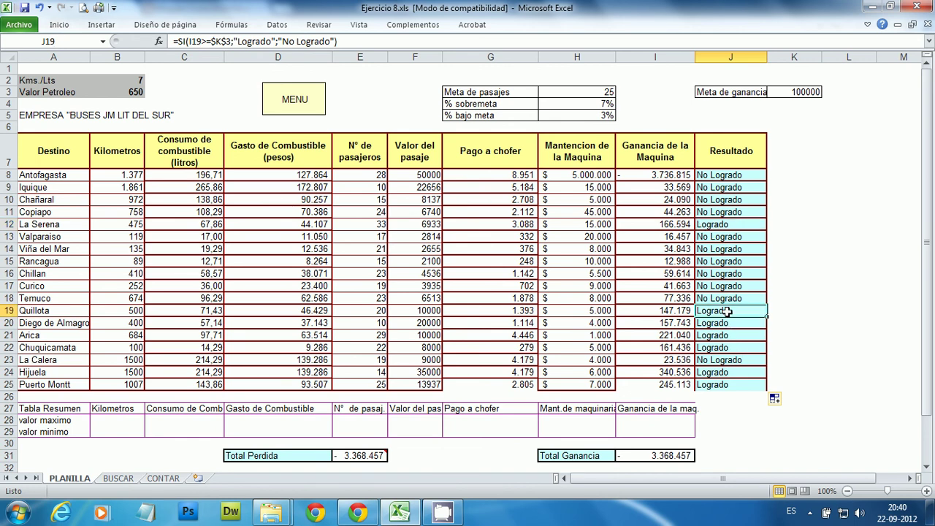
{"action": "left_click", "coordinate": [717, 225]}
{"action": "left_click", "coordinate": [685, 223]}
{"action": "left_click", "coordinate": [707, 229]}
{"action": "left_click_drag", "start_coordinate": [684, 313], "coordinate": [739, 312]}
{"action": "mouse_move", "coordinate": [686, 322]}
{"action": "left_mouse_down"}
{"action": "mouse_move", "coordinate": [702, 327]}
{"action": "mouse_move", "coordinate": [700, 335]}
{"action": "left_mouse_up"}
{"action": "left_click", "coordinate": [685, 347]}
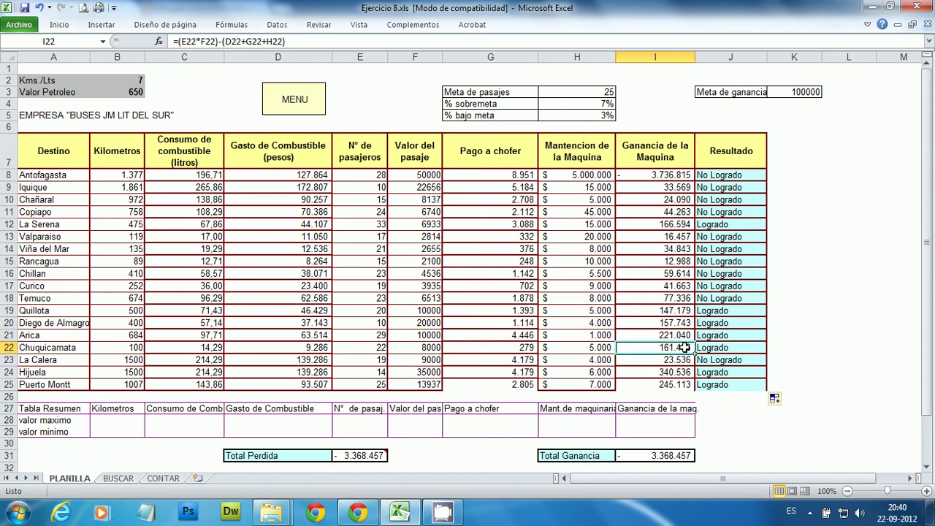
{"action": "left_click", "coordinate": [788, 92]}
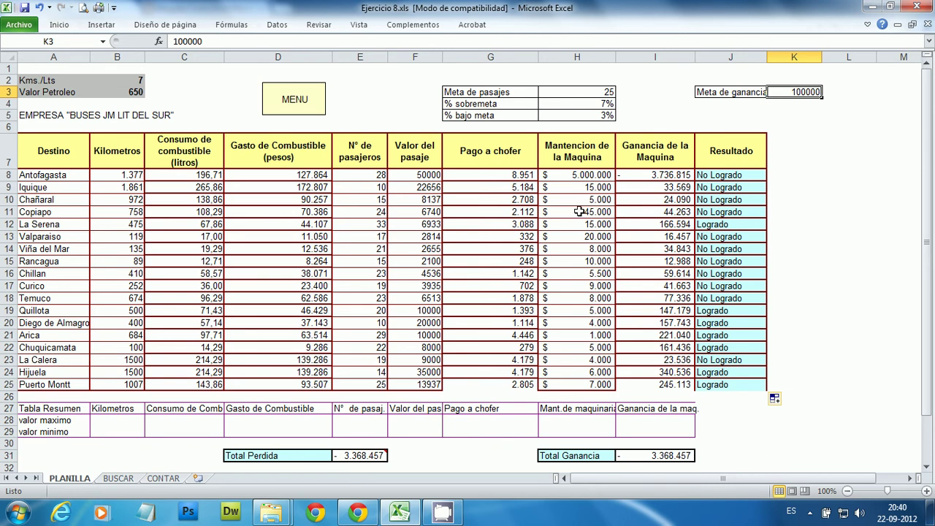
Calculate the maximum of the kilometres in B28 with the MAX function over B8:B25
{"action": "left_click_drag", "start_coordinate": [927, 283], "coordinate": [930, 303]}
{"action": "left_click_drag", "start_coordinate": [453, 337], "coordinate": [721, 338]}
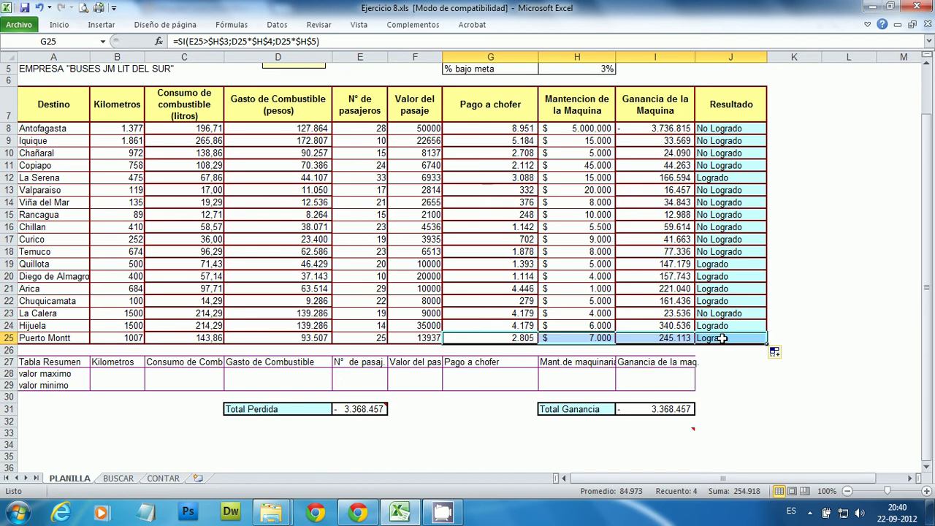
{"action": "left_click", "coordinate": [813, 322]}
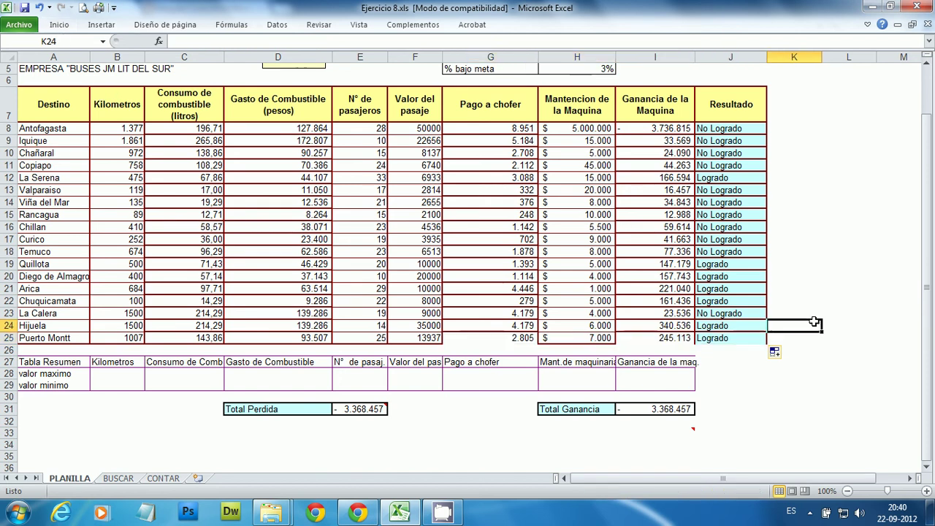
{"action": "left_click_drag", "start_coordinate": [926, 292], "coordinate": [908, 301]}
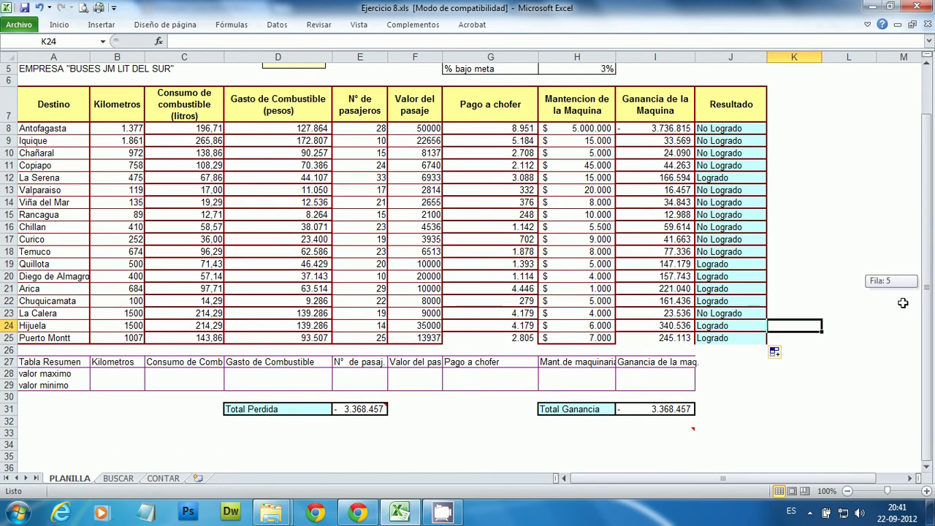
{"action": "left_click", "coordinate": [102, 374]}
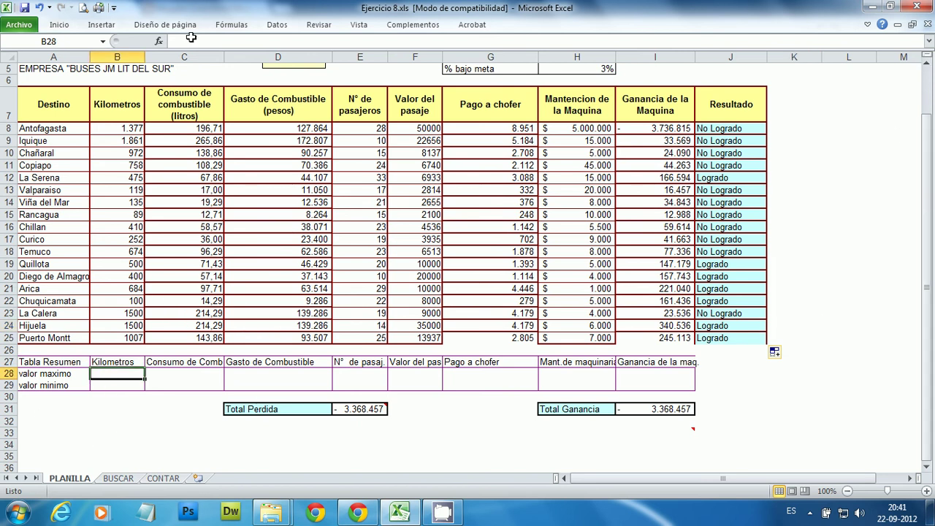
{"action": "left_click", "coordinate": [57, 23]}
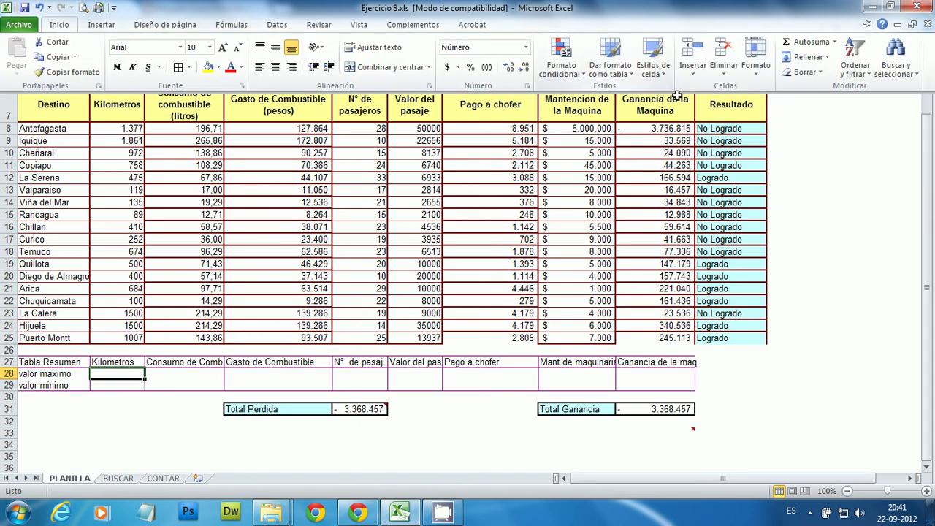
{"action": "left_click", "coordinate": [834, 41]}
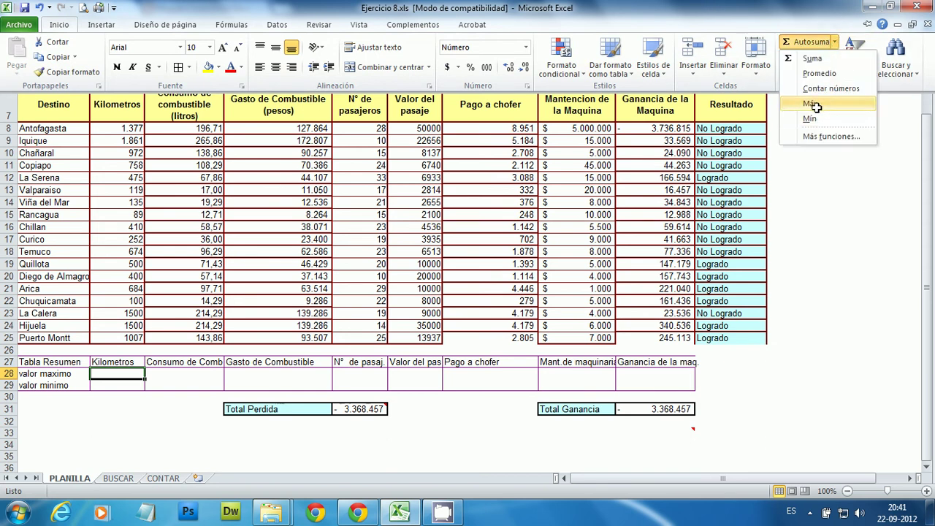
{"action": "left_click", "coordinate": [793, 104]}
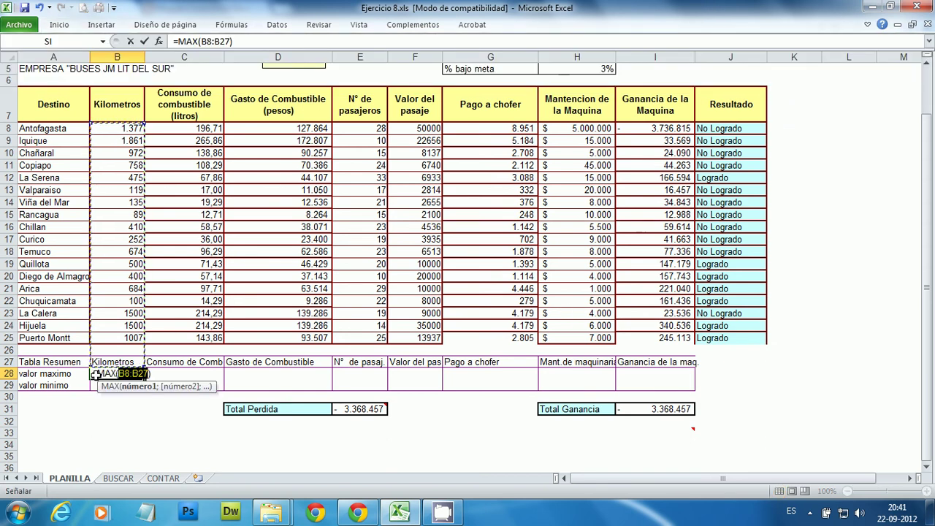
{"action": "left_click_drag", "start_coordinate": [117, 129], "coordinate": [120, 338]}
{"action": "key", "text": "Return"}
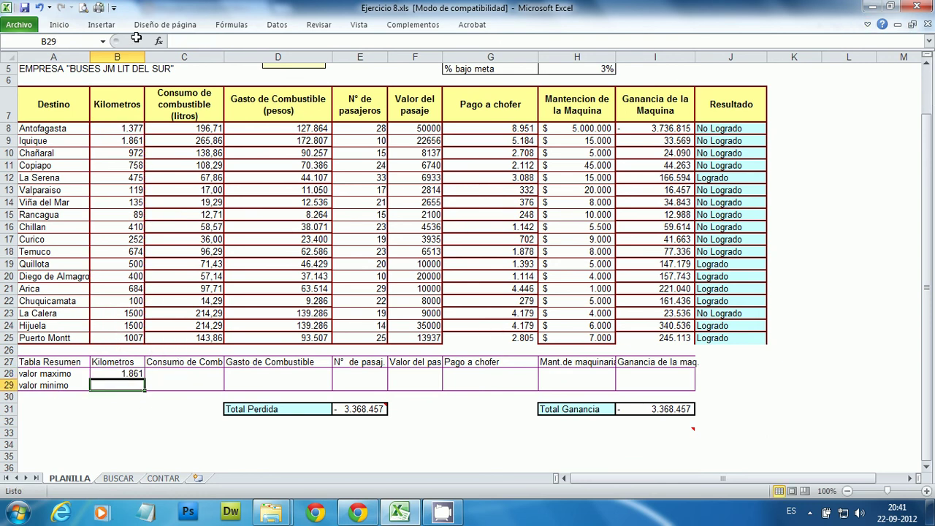
Calculate the minimum of the kilometres in B29 with the MIN function over B8:B25
{"action": "left_click", "coordinate": [59, 24]}
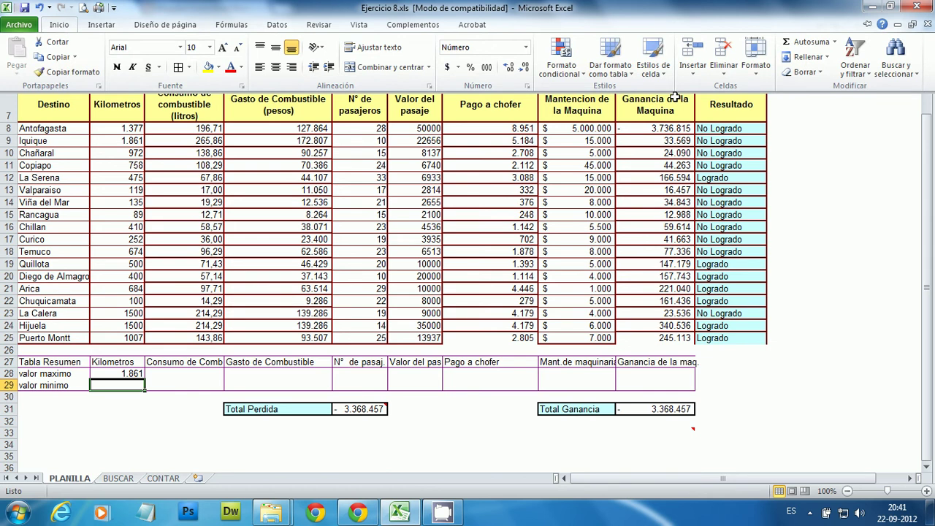
{"action": "left_click", "coordinate": [833, 42]}
{"action": "left_click", "coordinate": [806, 122]}
{"action": "left_click_drag", "start_coordinate": [133, 128], "coordinate": [132, 337]}
{"action": "key", "text": "Return"}
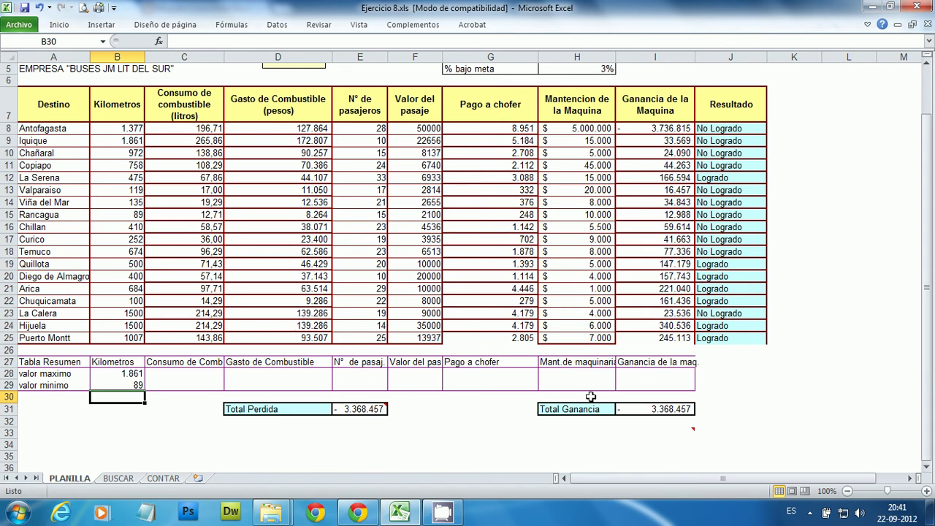
Fill the maximum and minimum formulas from B28:B29 across the summary table to column I
{"action": "left_click_drag", "start_coordinate": [117, 373], "coordinate": [666, 387]}
{"action": "left_click", "coordinate": [808, 365]}
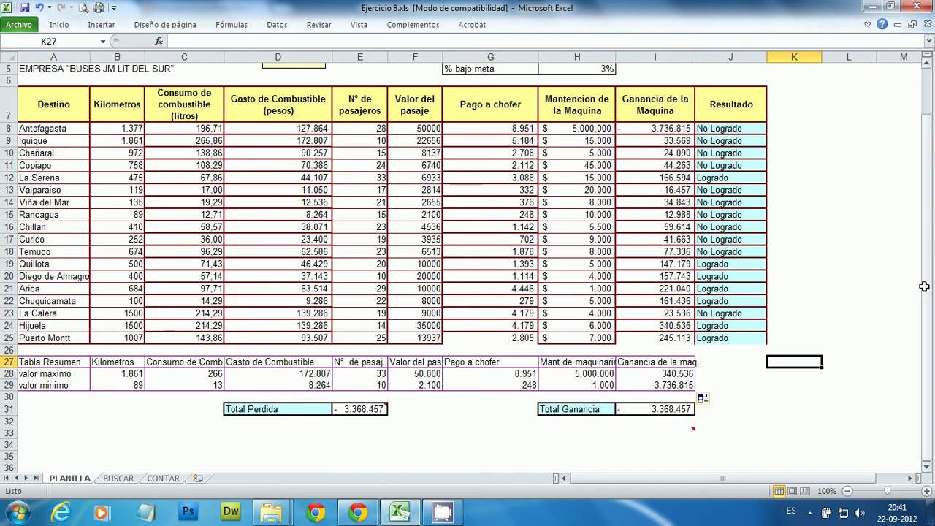
Start a "Texto que contiene" conditional formatting rule on Resultado cells J8:J25 for the text "No Logrado"
{"action": "left_click_drag", "start_coordinate": [925, 281], "coordinate": [924, 268]}
{"action": "left_click_drag", "start_coordinate": [926, 233], "coordinate": [926, 221]}
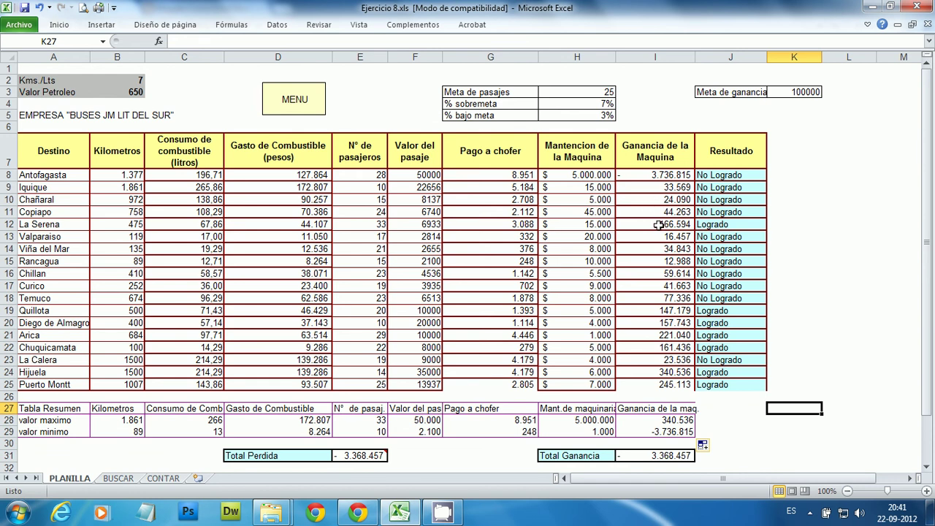
{"action": "left_click_drag", "start_coordinate": [712, 175], "coordinate": [730, 384]}
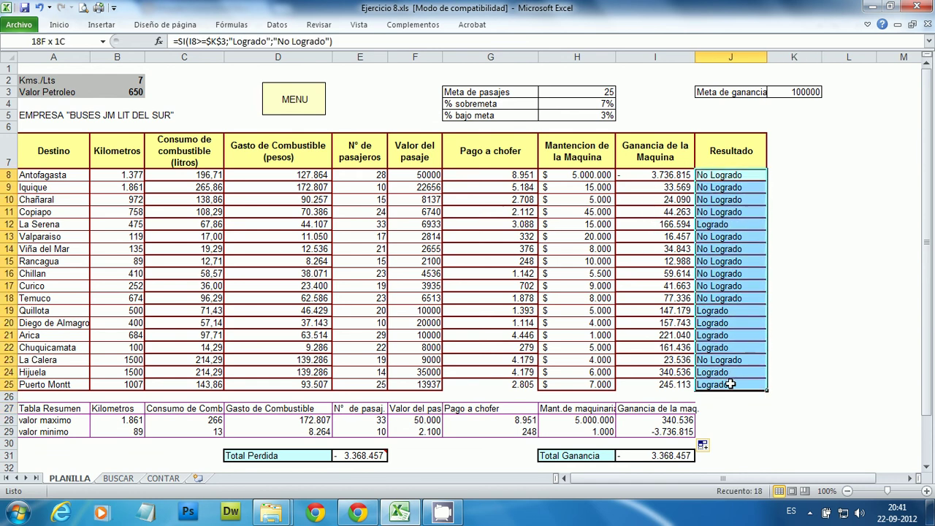
{"action": "left_click", "coordinate": [722, 203]}
{"action": "left_click_drag", "start_coordinate": [722, 175], "coordinate": [733, 383]}
{"action": "left_click", "coordinate": [881, 232]}
{"action": "left_click_drag", "start_coordinate": [730, 177], "coordinate": [738, 385]}
{"action": "left_click", "coordinate": [60, 24]}
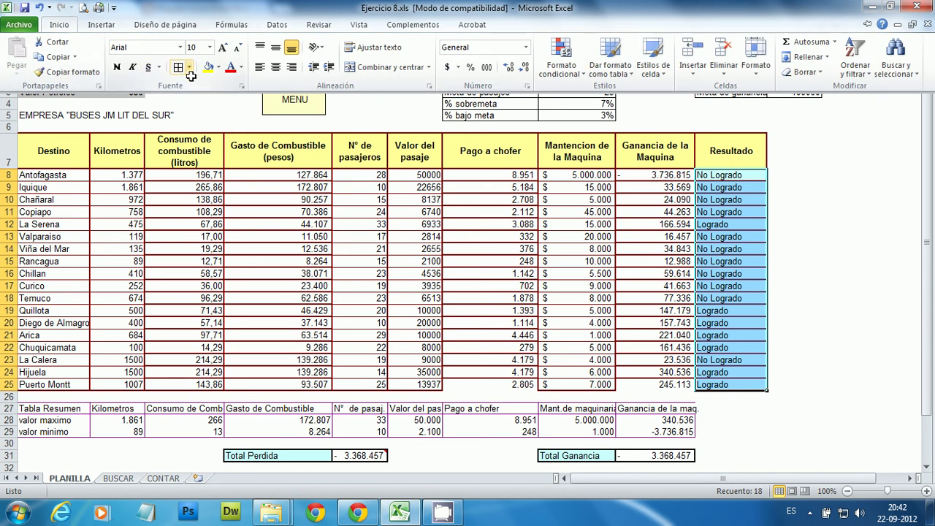
{"action": "left_click", "coordinate": [570, 73]}
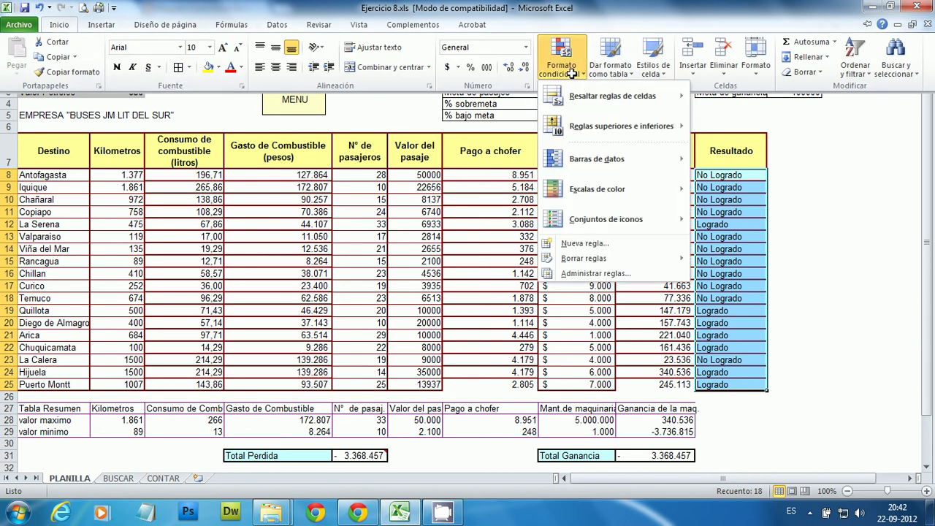
{"action": "mouse_move", "coordinate": [589, 96]}
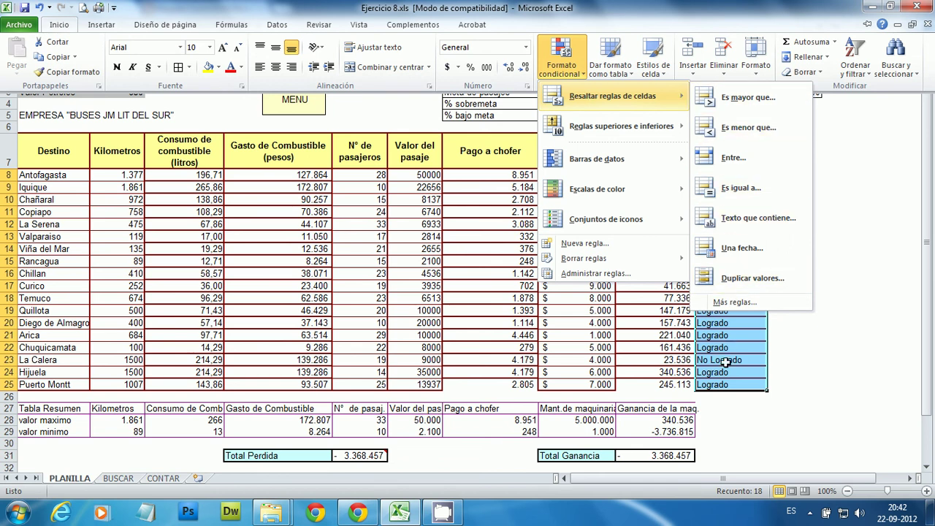
{"action": "left_click", "coordinate": [729, 219]}
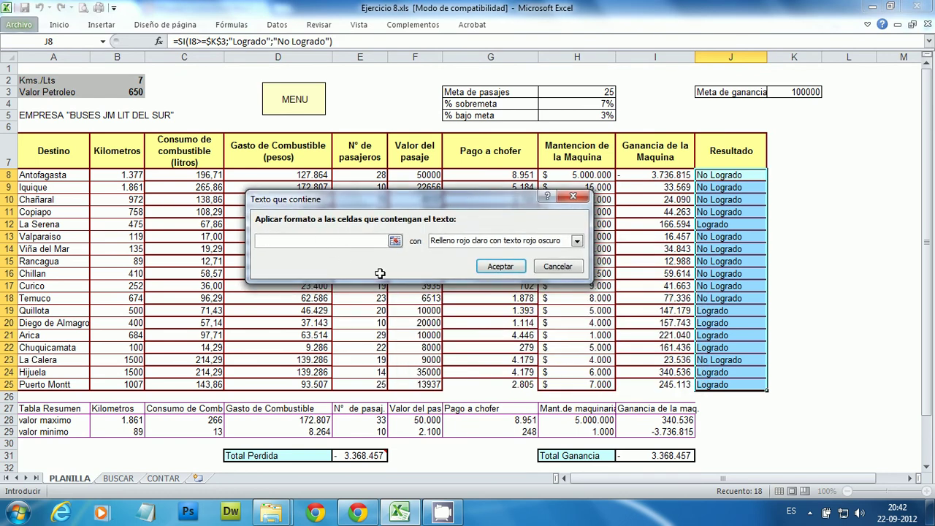
{"action": "type", "text": "No"}
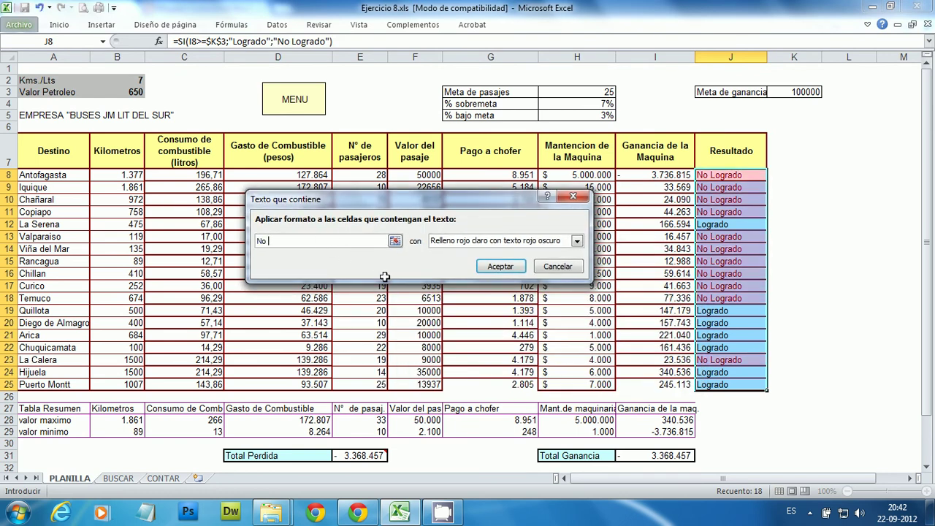
{"action": "type", "text": " Logrdo"}
{"action": "key", "text": "BackSpace"}
Give the "No Logrado" rule a custom format with bold red font and apply it
{"action": "left_click", "coordinate": [470, 241]}
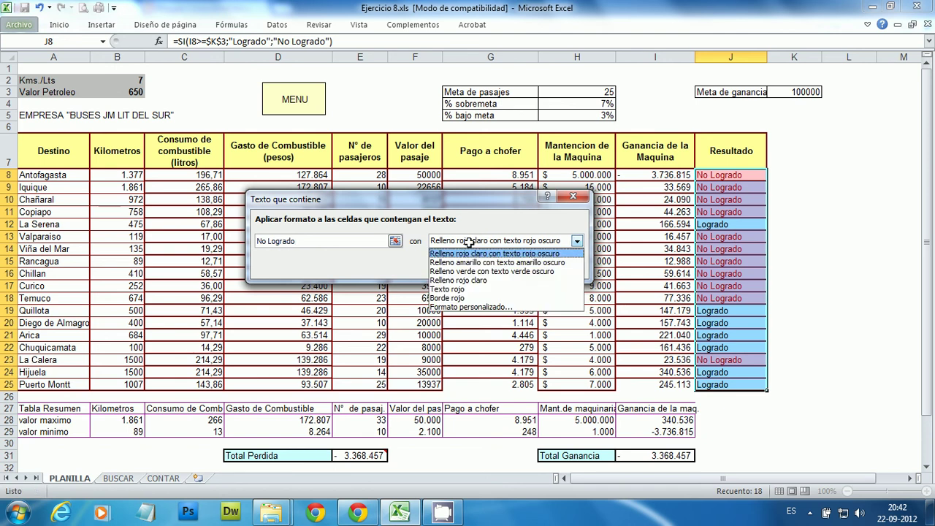
{"action": "left_click", "coordinate": [451, 307]}
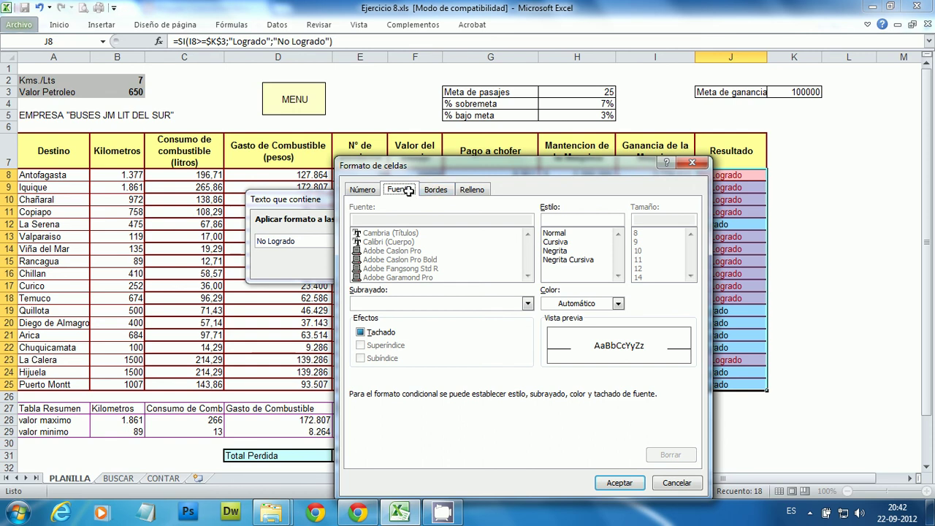
{"action": "left_click", "coordinate": [591, 304]}
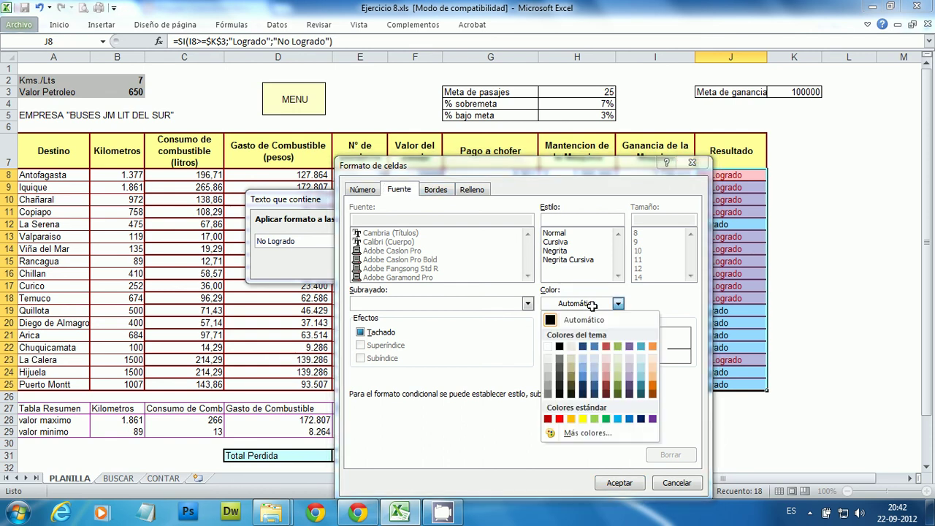
{"action": "left_click", "coordinate": [559, 418]}
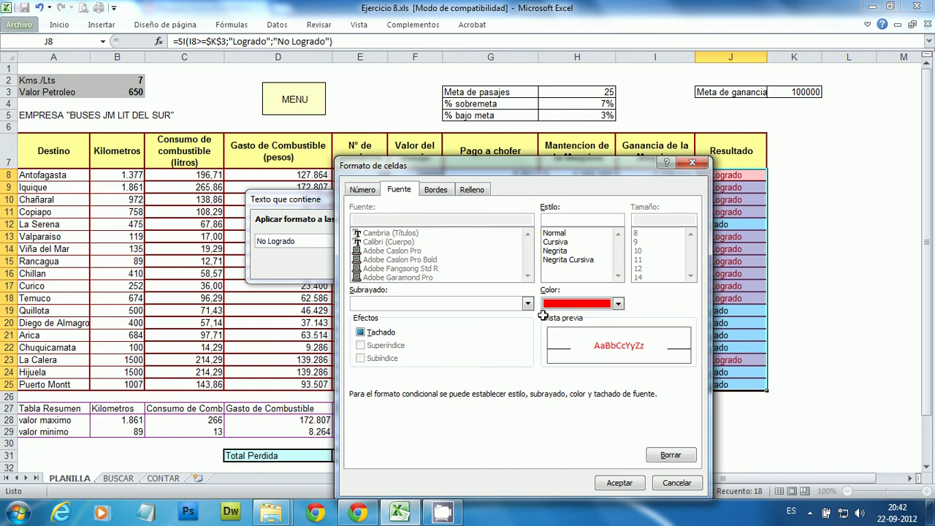
{"action": "left_click", "coordinate": [560, 251]}
{"action": "left_click", "coordinate": [619, 482]}
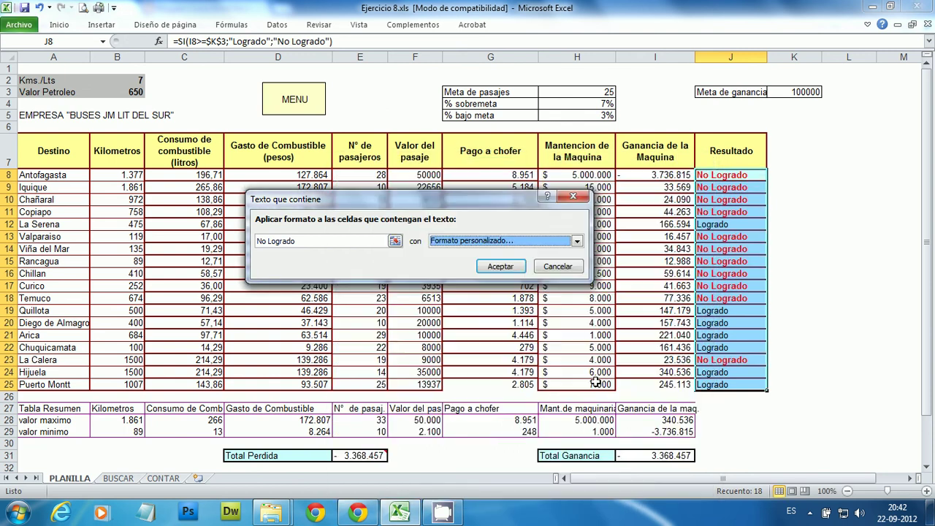
{"action": "left_click", "coordinate": [499, 266]}
{"action": "left_click", "coordinate": [791, 269]}
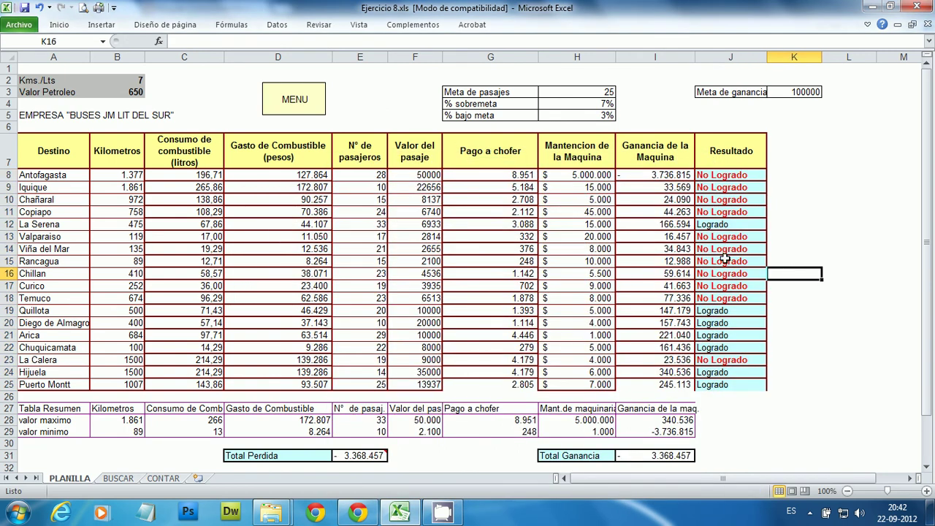
Start a second "Texto que contiene" conditional formatting rule on J8:J25 for the text "Logrado"
{"action": "left_click_drag", "start_coordinate": [720, 177], "coordinate": [719, 385]}
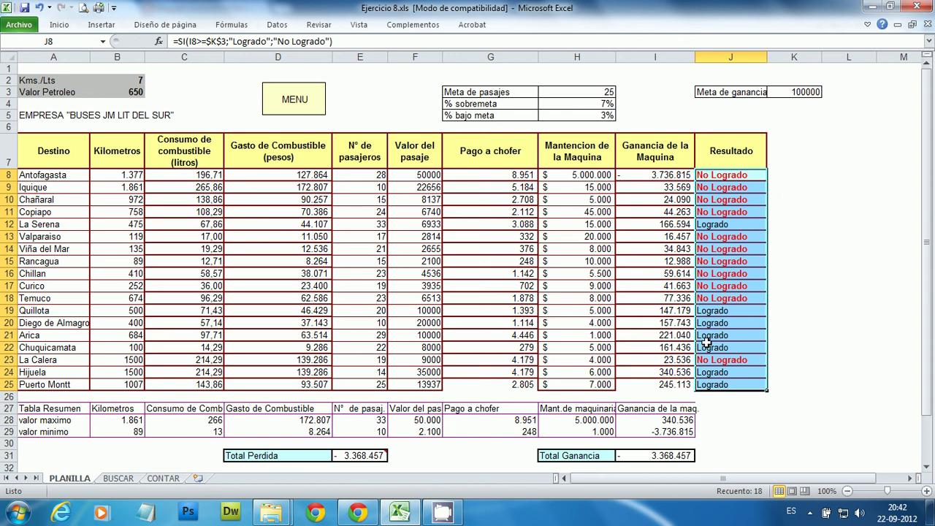
{"action": "left_click", "coordinate": [59, 24]}
{"action": "left_click", "coordinate": [571, 65]}
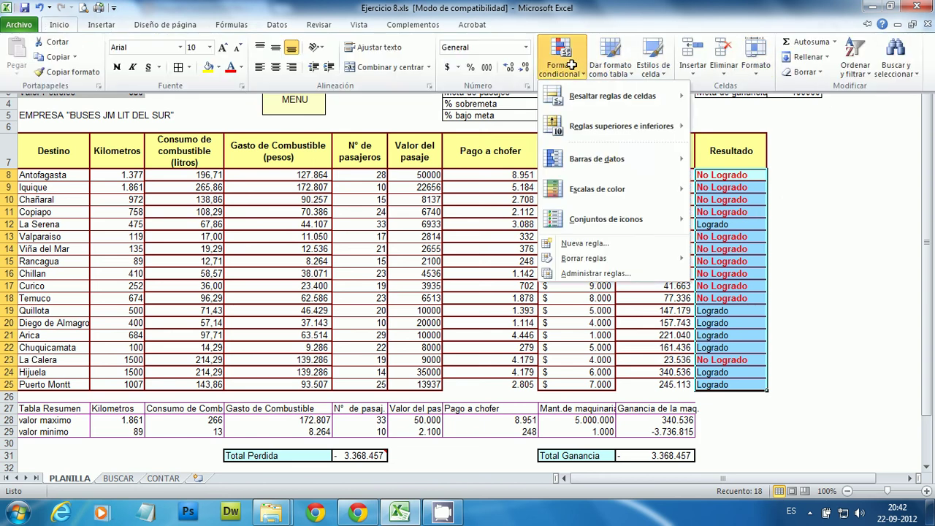
{"action": "mouse_move", "coordinate": [630, 88]}
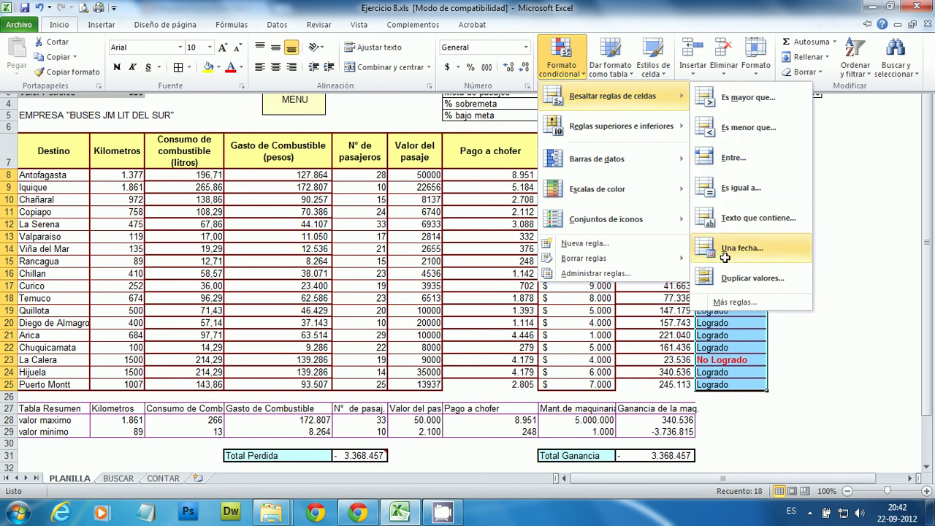
{"action": "left_click", "coordinate": [729, 221]}
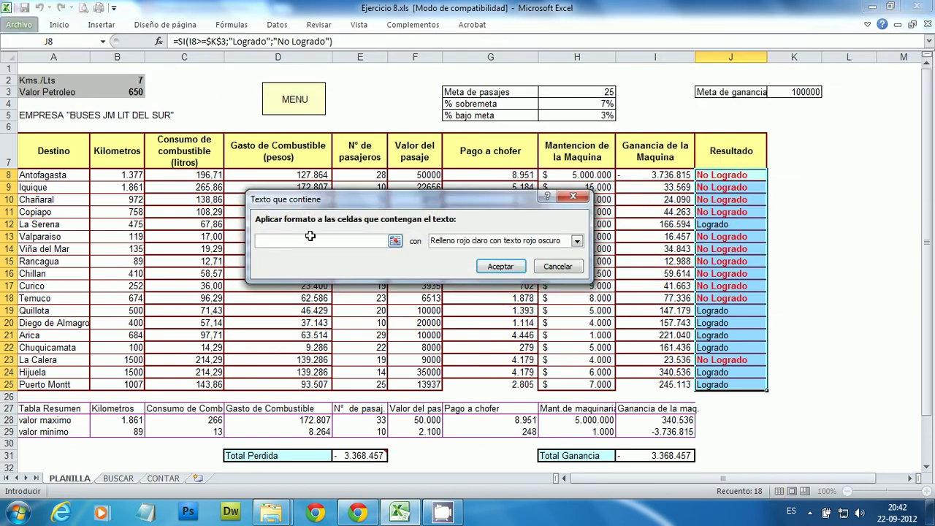
{"action": "type", "text": "Logr"}
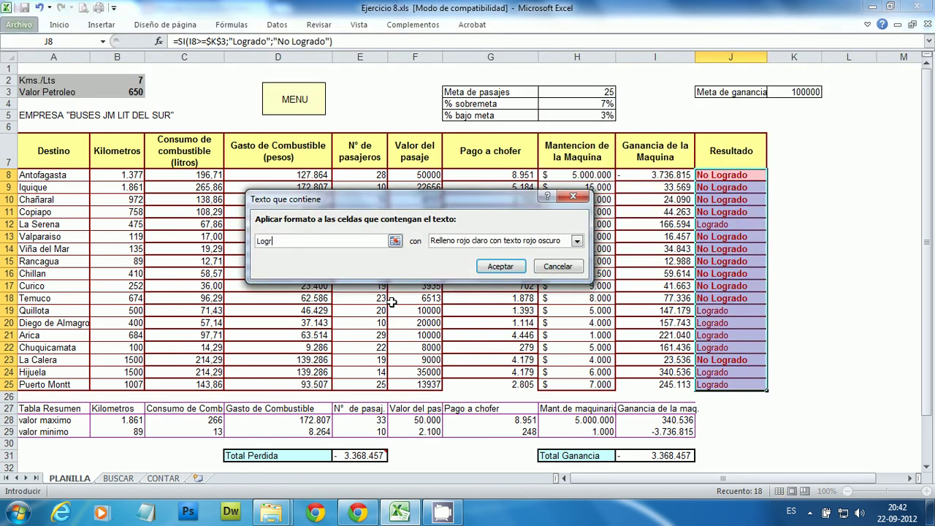
{"action": "type", "text": "ado"}
Give the "Logrado" rule a custom format with bold blue font and apply it
{"action": "left_click", "coordinate": [434, 240]}
{"action": "left_click", "coordinate": [445, 307]}
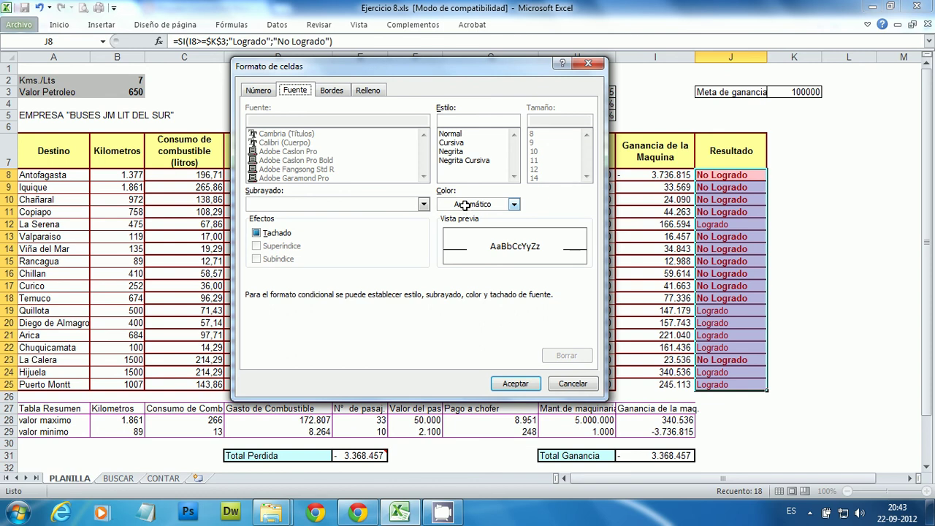
{"action": "left_click", "coordinate": [465, 205]}
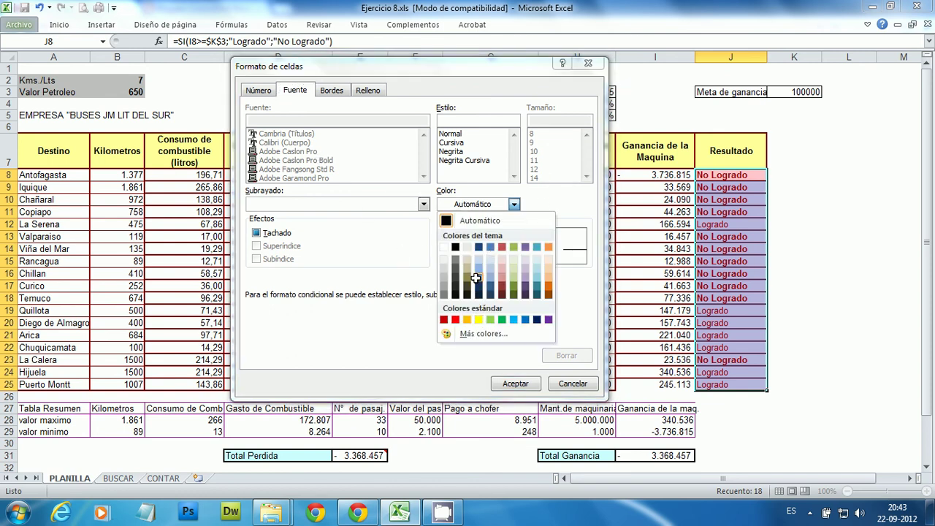
{"action": "left_click", "coordinate": [524, 320]}
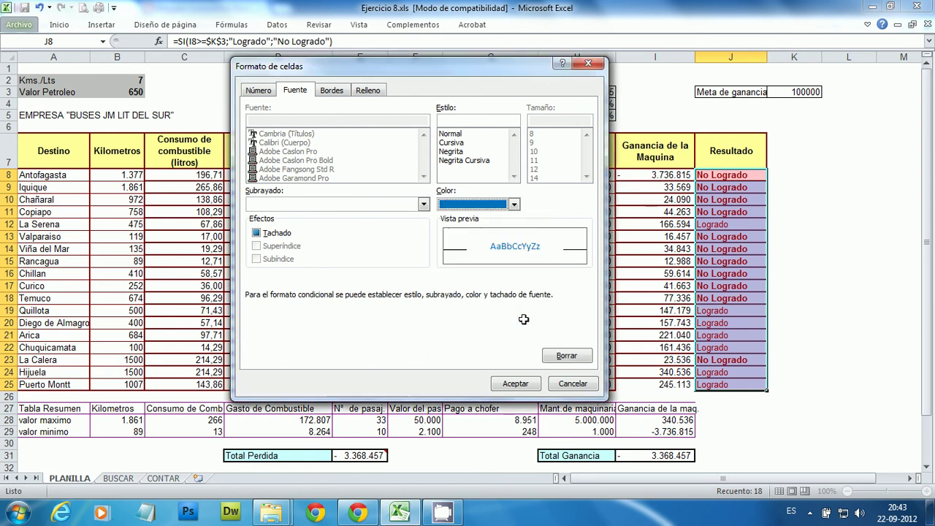
{"action": "left_click", "coordinate": [451, 151]}
{"action": "left_click", "coordinate": [515, 384]}
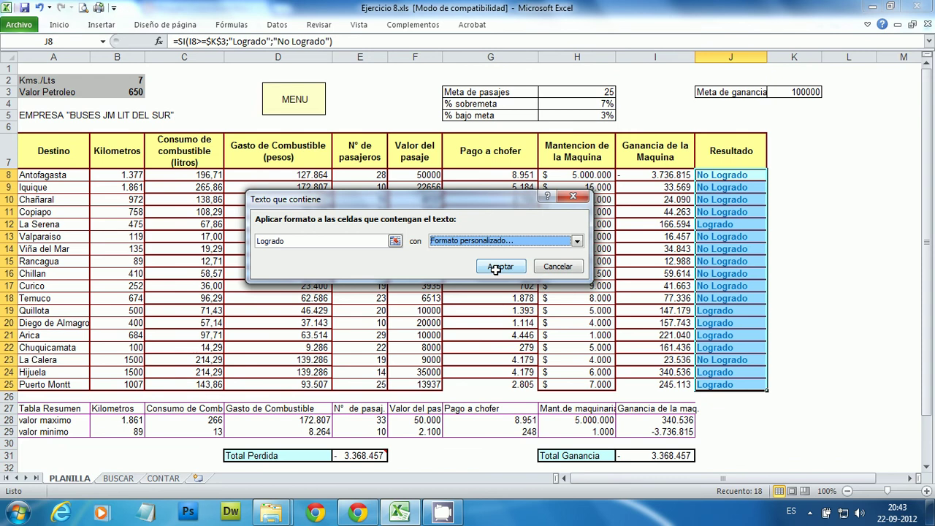
{"action": "left_click", "coordinate": [500, 266]}
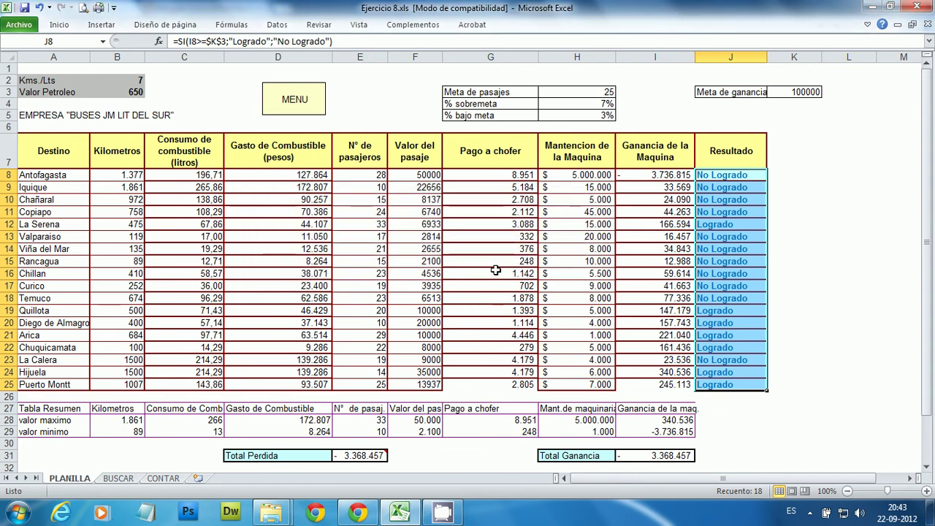
{"action": "left_click", "coordinate": [886, 252]}
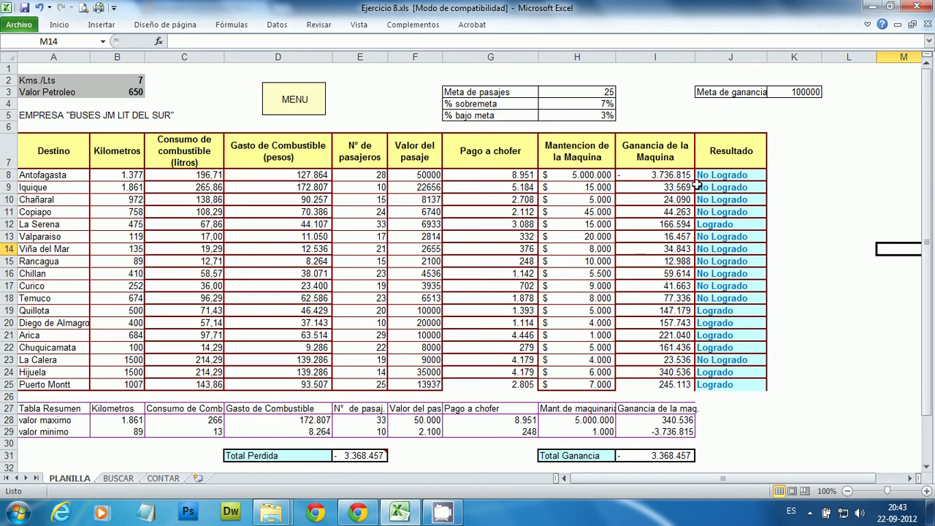
Delete the "PERDIDA" and "GANANCIA" conditional formatting rules from Resultado cells J8:J25 and accept the rule changes
{"action": "left_click_drag", "start_coordinate": [705, 177], "coordinate": [744, 384]}
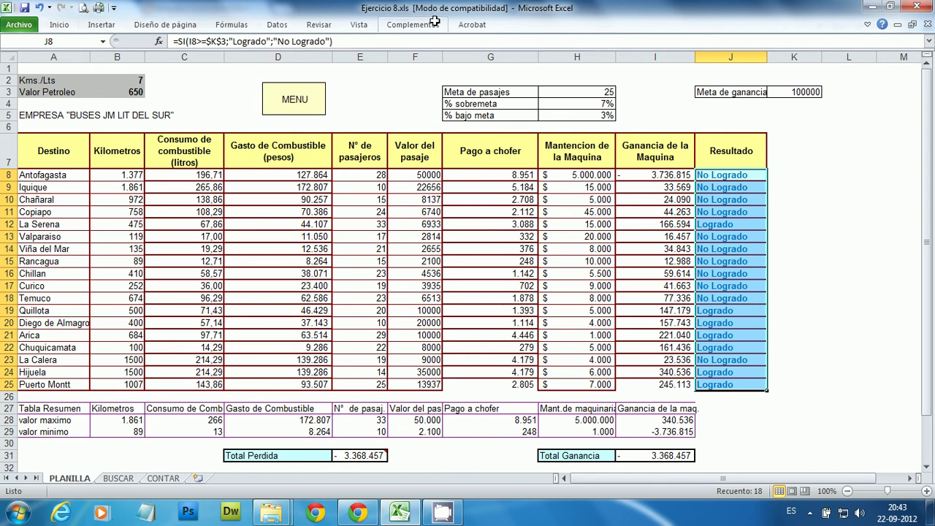
{"action": "left_click", "coordinate": [58, 25]}
{"action": "left_click", "coordinate": [561, 63]}
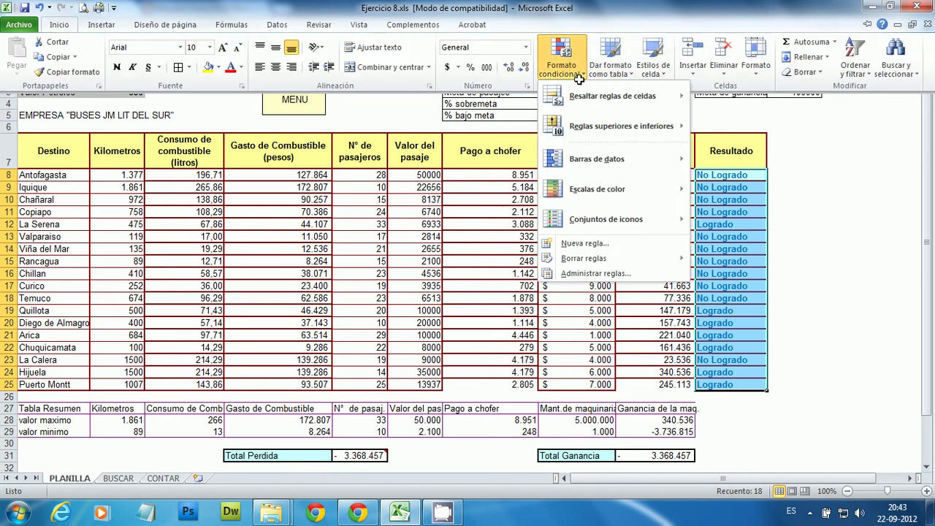
{"action": "left_click", "coordinate": [588, 274]}
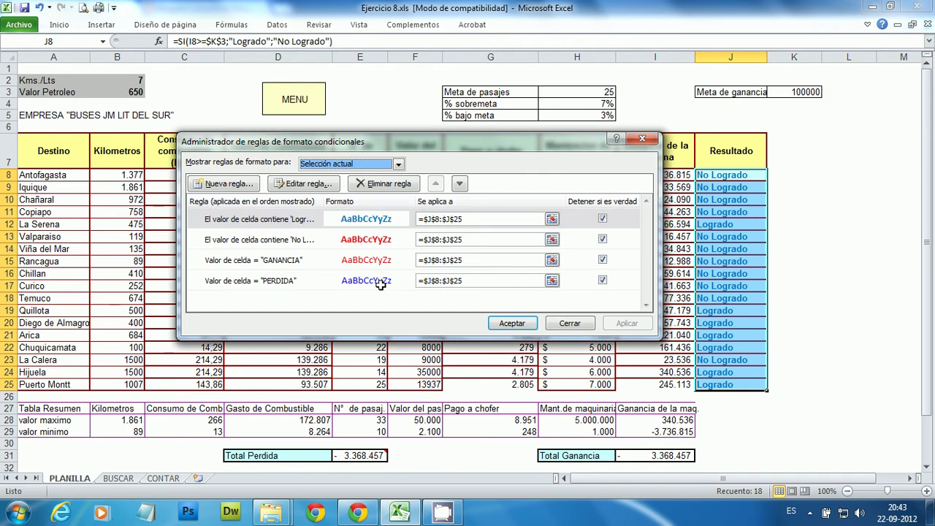
{"action": "left_click", "coordinate": [274, 279]}
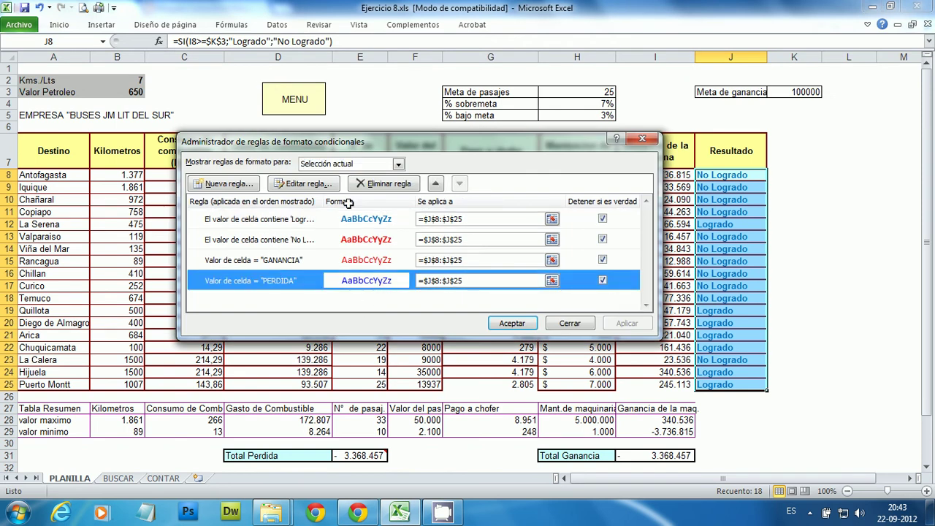
{"action": "left_click", "coordinate": [381, 183]}
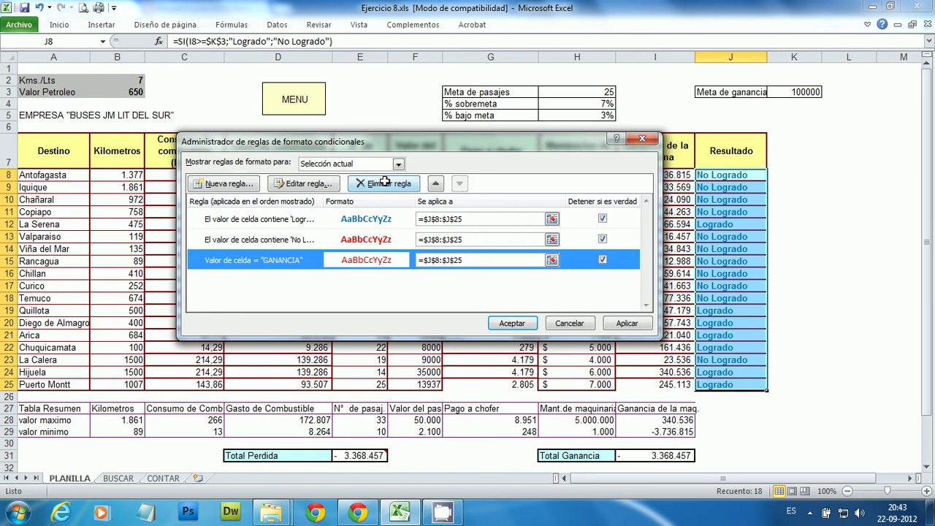
{"action": "left_click", "coordinate": [384, 183]}
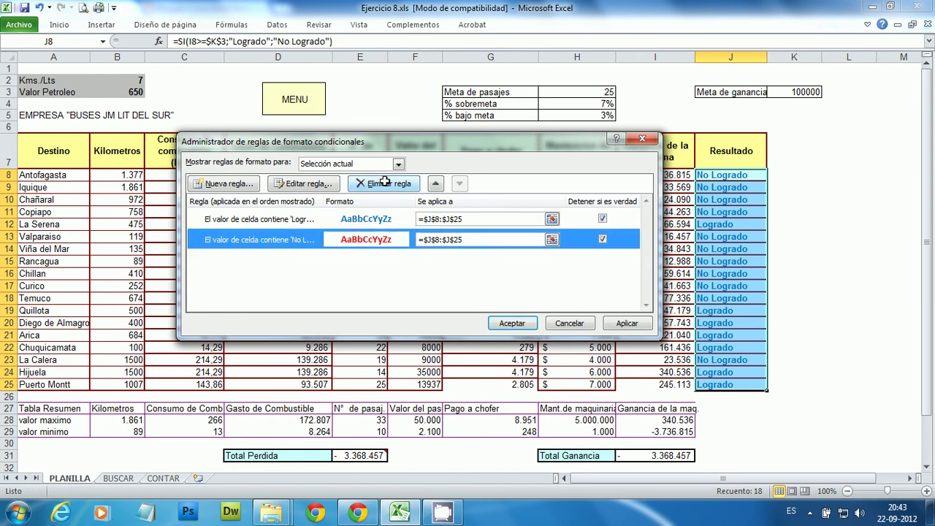
{"action": "left_click", "coordinate": [348, 218]}
{"action": "left_click", "coordinate": [348, 235]}
{"action": "left_click", "coordinate": [348, 218]}
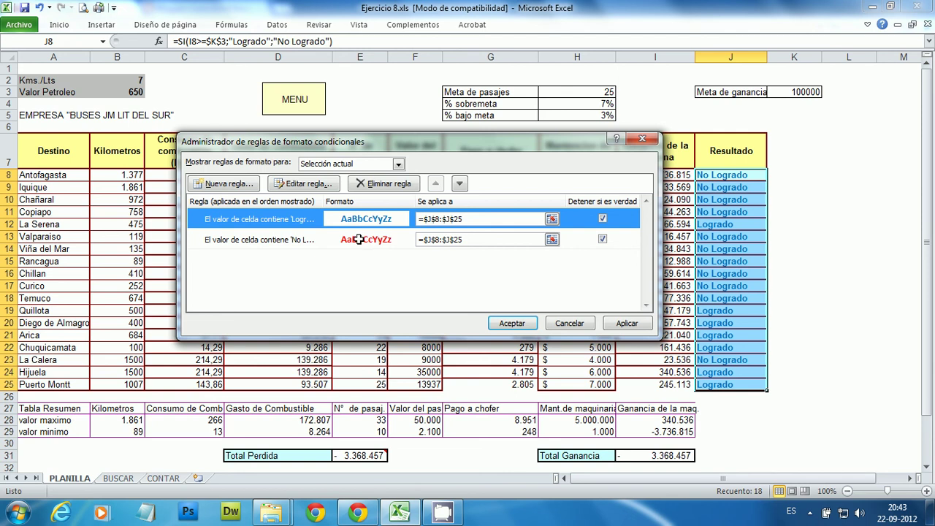
{"action": "left_click", "coordinate": [359, 239]}
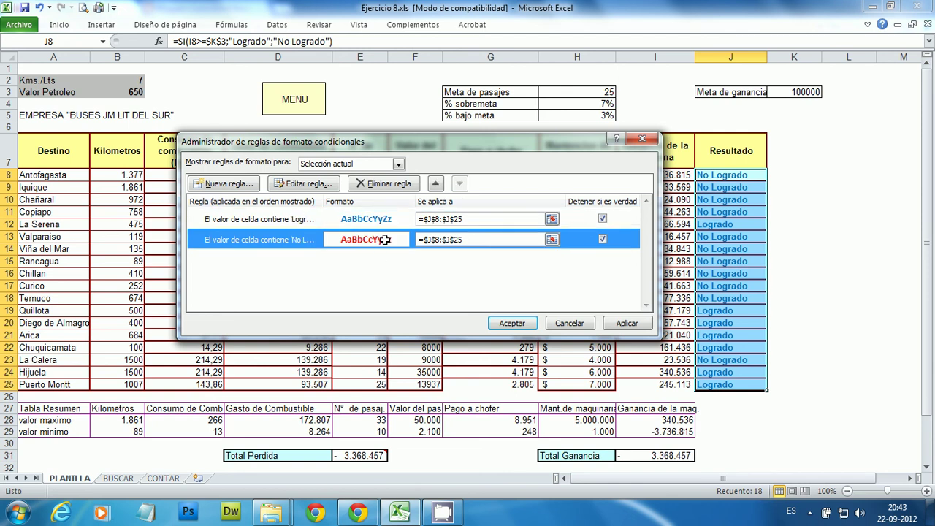
{"action": "left_click_drag", "start_coordinate": [420, 144], "coordinate": [401, 141]}
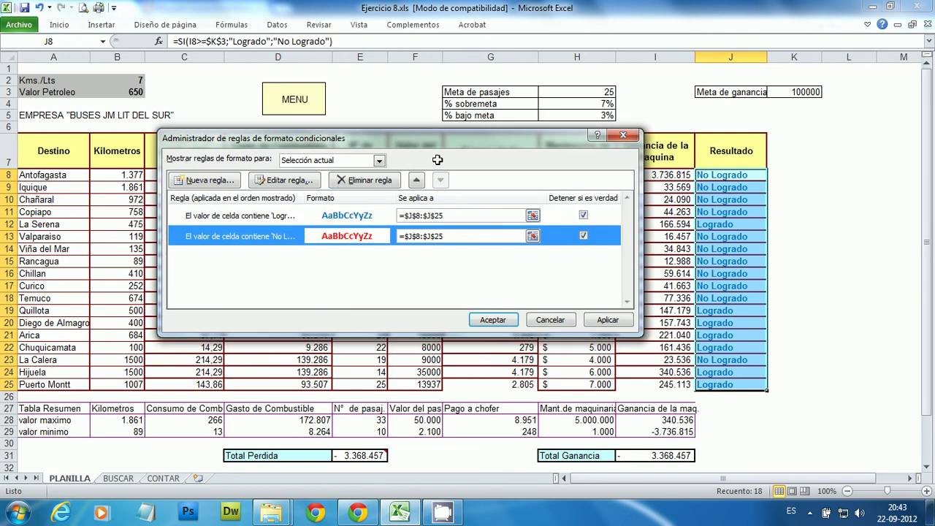
{"action": "left_click", "coordinate": [487, 320]}
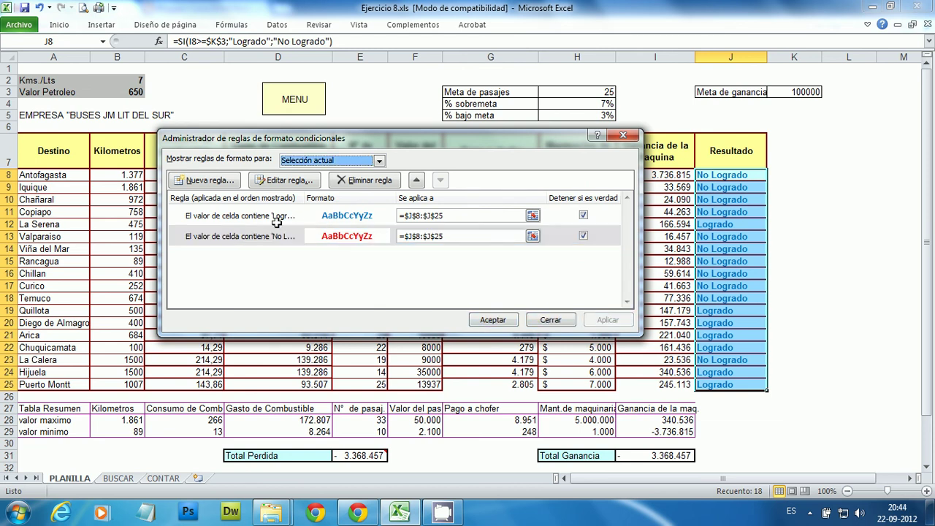
Delete the "No Logrado" text rule from J8:J25 and accept the change
{"action": "left_click", "coordinate": [260, 236]}
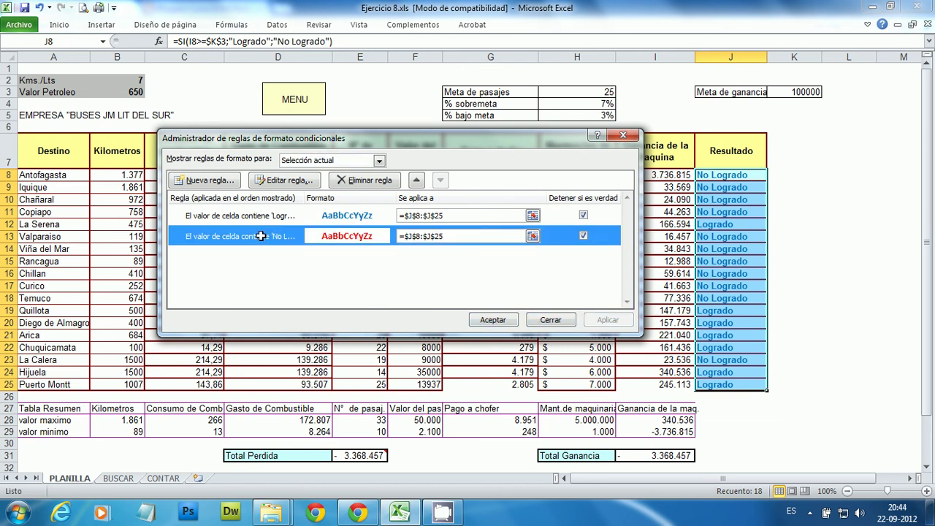
{"action": "left_click", "coordinate": [365, 180]}
{"action": "left_click", "coordinate": [492, 319]}
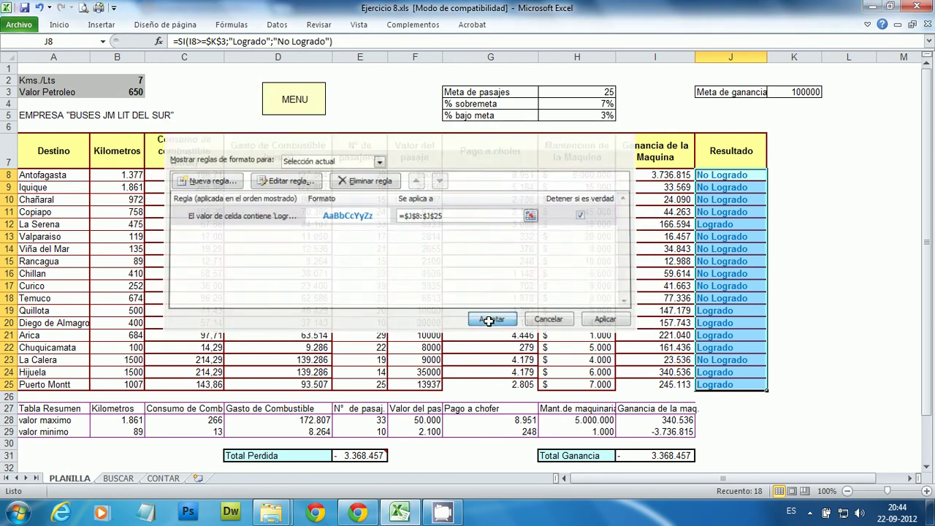
Delete the remaining "Logrado" text rule from Resultado cells J8:J25 and apply the change
{"action": "left_click", "coordinate": [877, 285]}
{"action": "left_click_drag", "start_coordinate": [745, 179], "coordinate": [758, 380]}
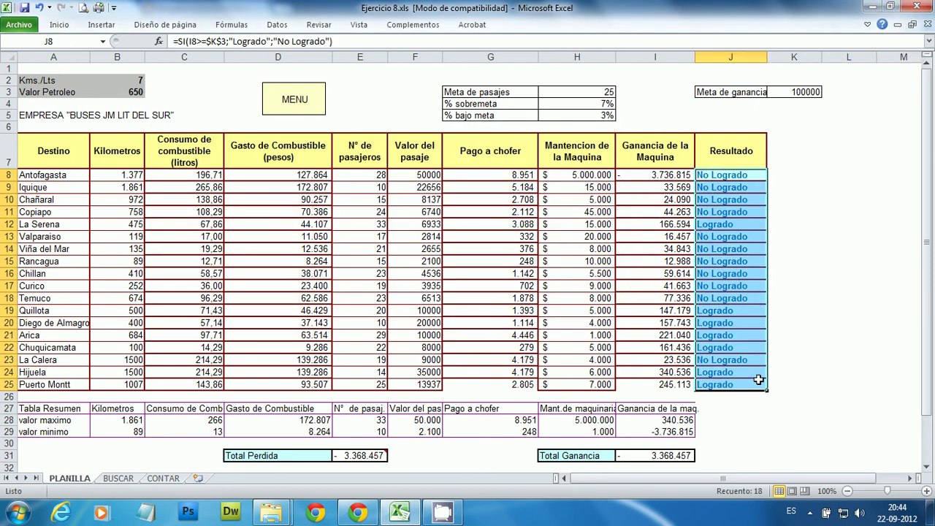
{"action": "left_click", "coordinate": [59, 24]}
{"action": "left_click", "coordinate": [562, 62]}
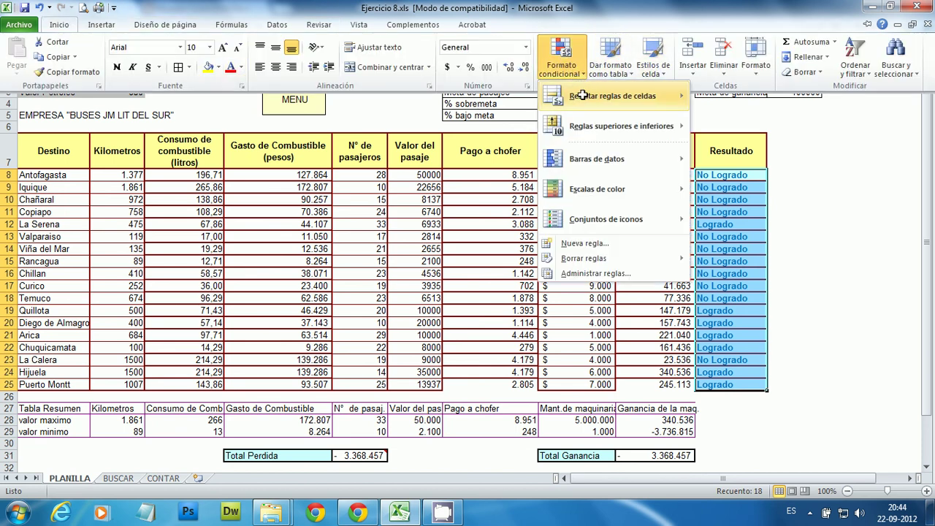
{"action": "left_click", "coordinate": [614, 272]}
{"action": "left_click", "coordinate": [259, 215]}
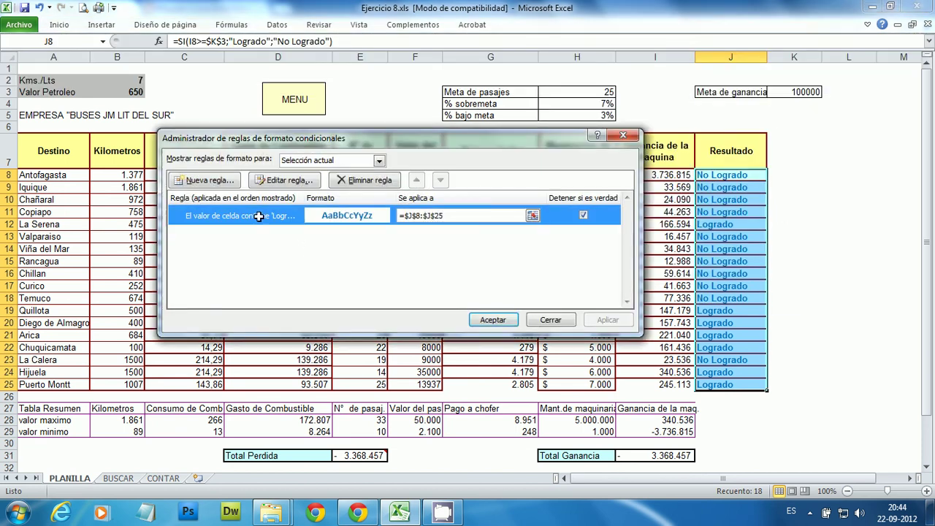
{"action": "left_click", "coordinate": [361, 179]}
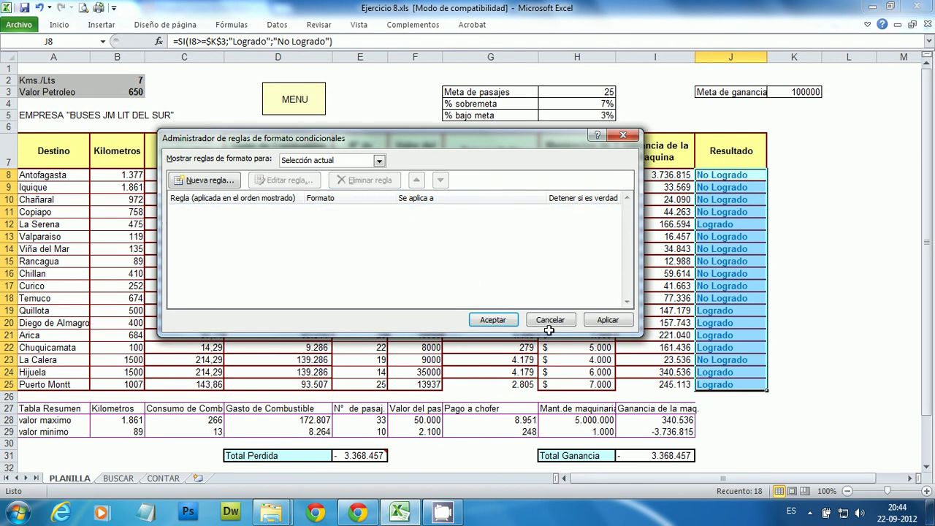
{"action": "left_click", "coordinate": [606, 319]}
{"action": "left_click", "coordinate": [484, 320]}
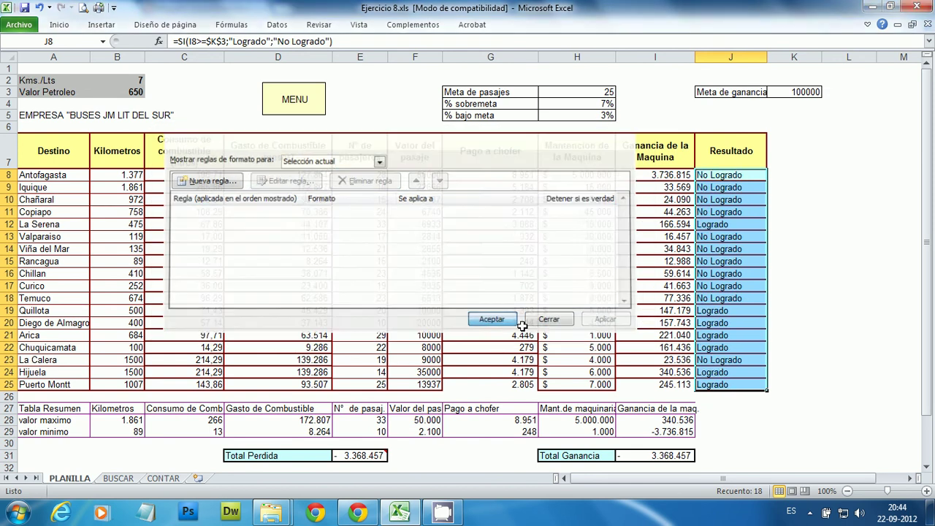
{"action": "left_click", "coordinate": [51, 28]}
{"action": "left_click", "coordinate": [562, 60]}
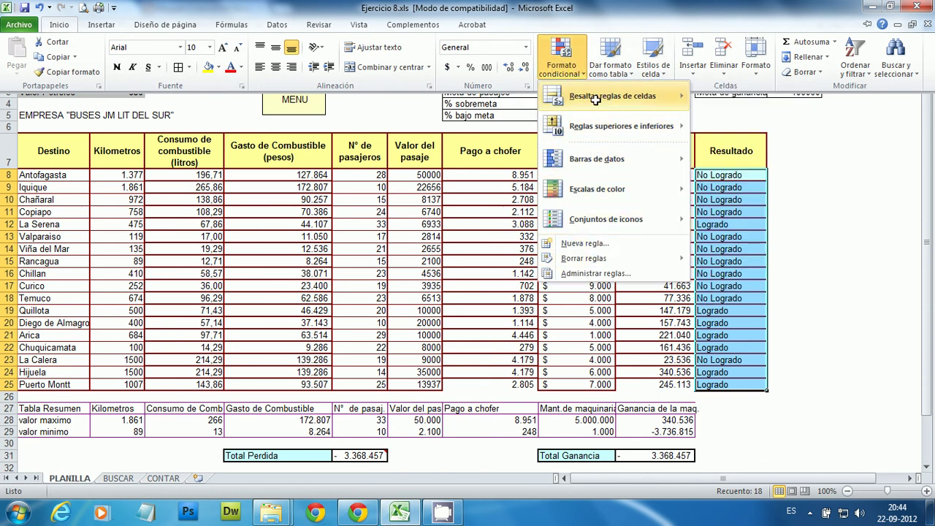
{"action": "mouse_move", "coordinate": [597, 105]}
{"action": "left_click", "coordinate": [843, 244]}
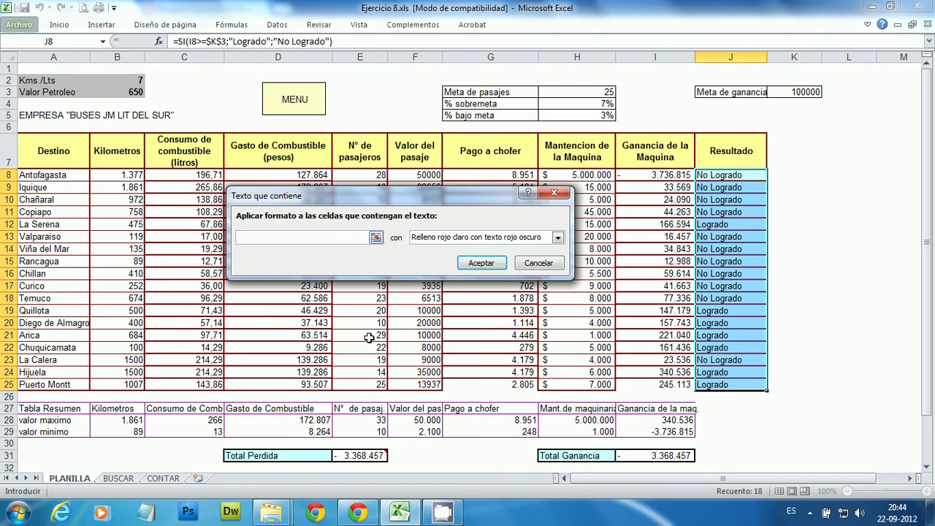
{"action": "type", "text": "Logrado"}
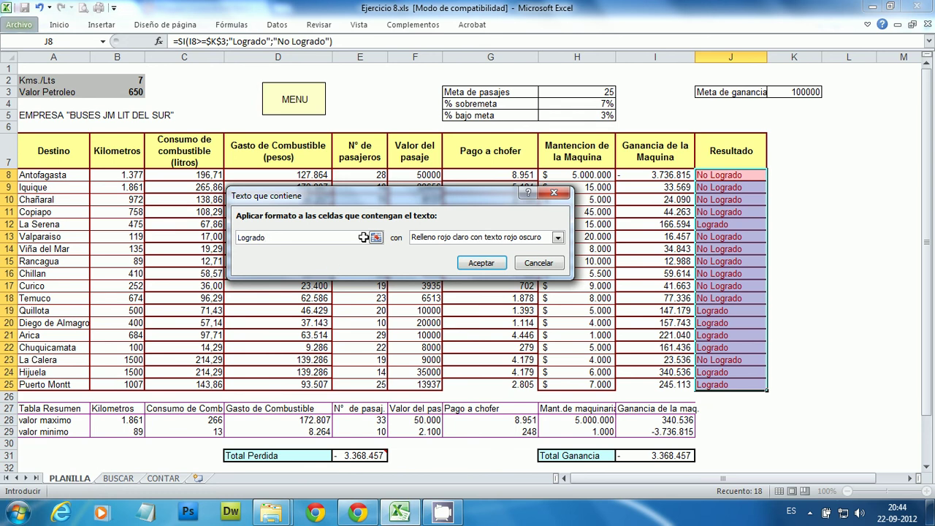
{"action": "left_click_drag", "start_coordinate": [363, 198], "coordinate": [361, 225]}
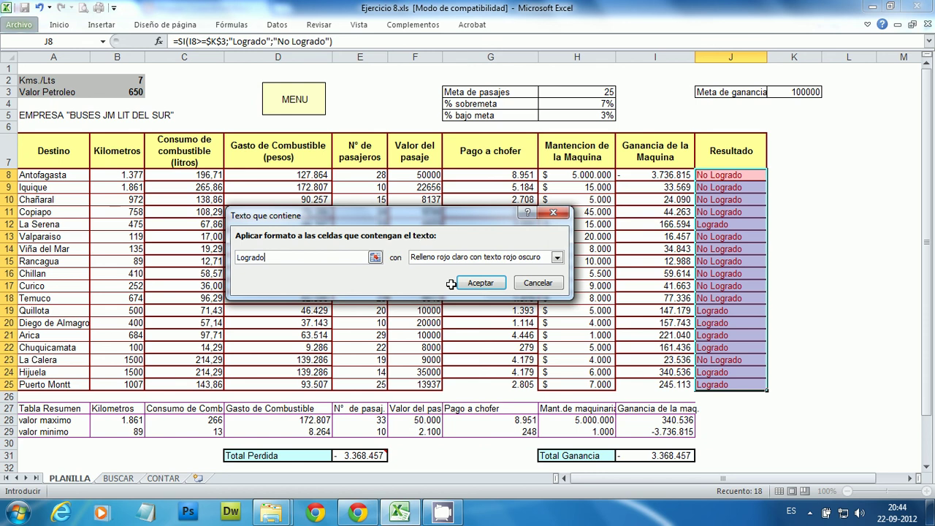
{"action": "left_click", "coordinate": [533, 284]}
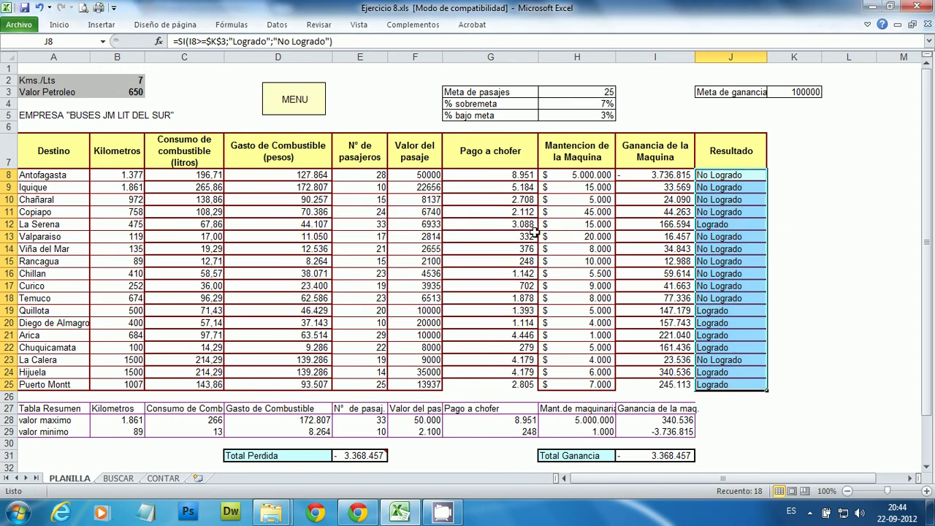
Start an "Es igual a" conditional formatting rule on J8:J25 for the value "Logrado"
{"action": "left_click", "coordinate": [57, 26]}
{"action": "left_click", "coordinate": [581, 76]}
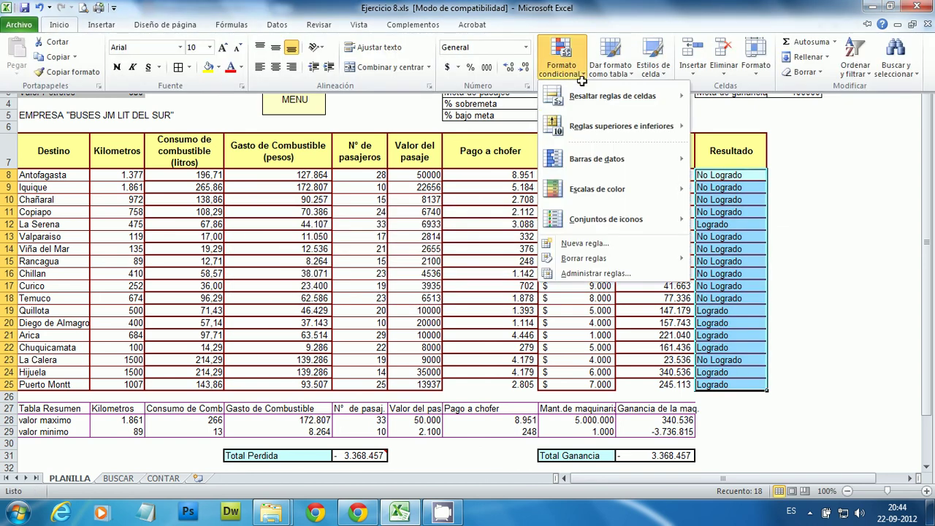
{"action": "mouse_move", "coordinate": [584, 96]}
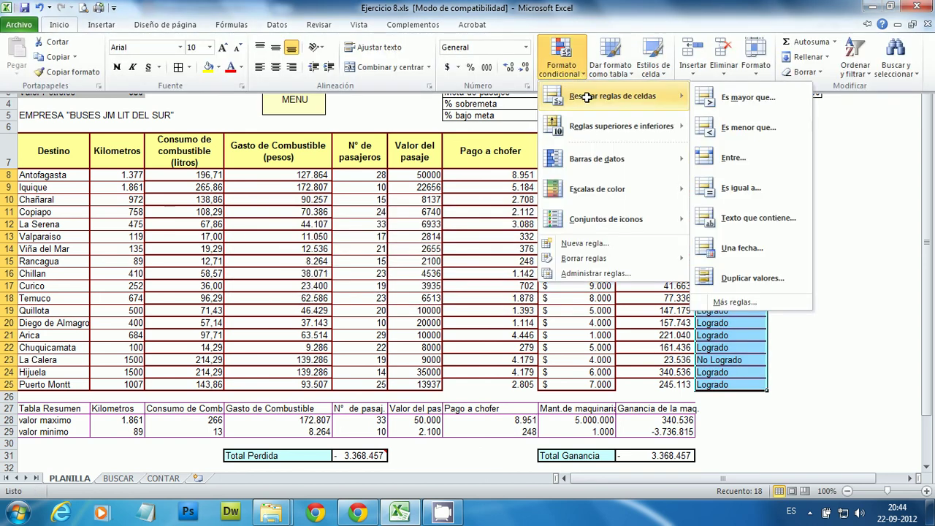
{"action": "left_click", "coordinate": [738, 189]}
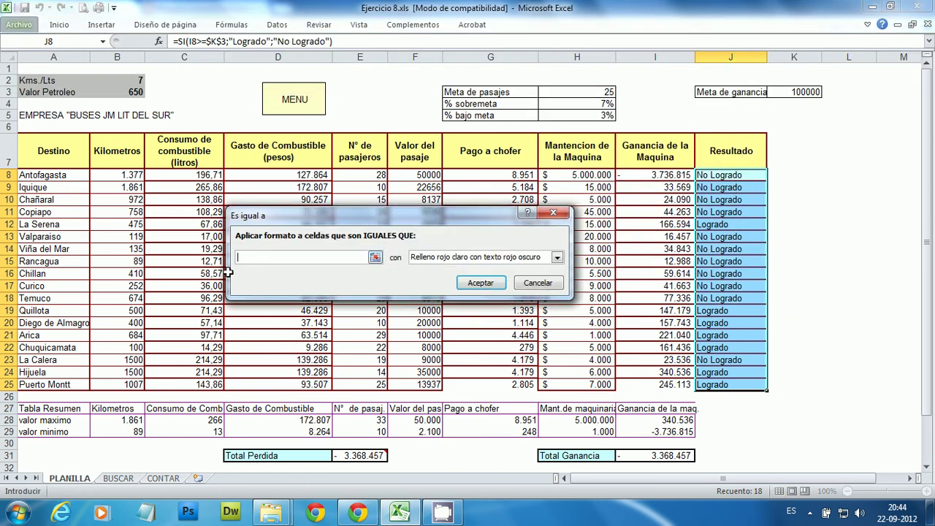
{"action": "type", "text": "Logrado"}
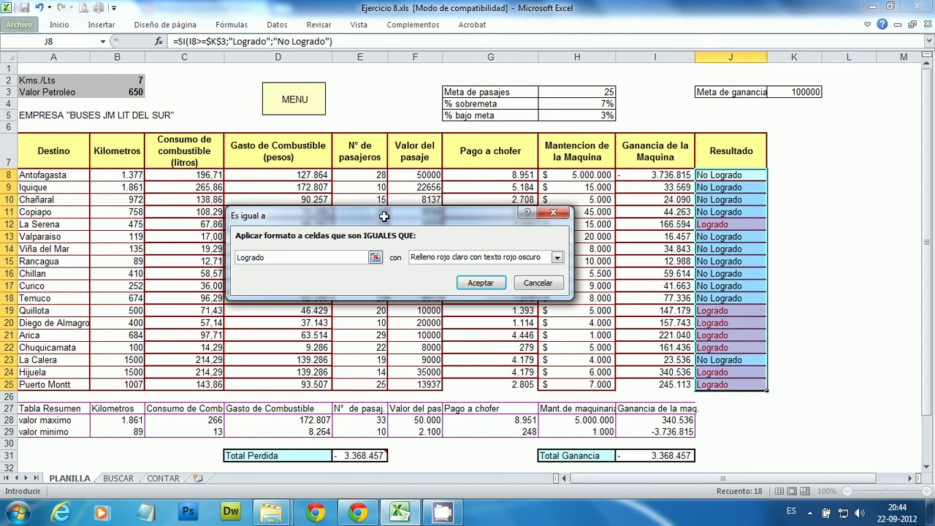
{"action": "left_click_drag", "start_coordinate": [384, 217], "coordinate": [376, 208]}
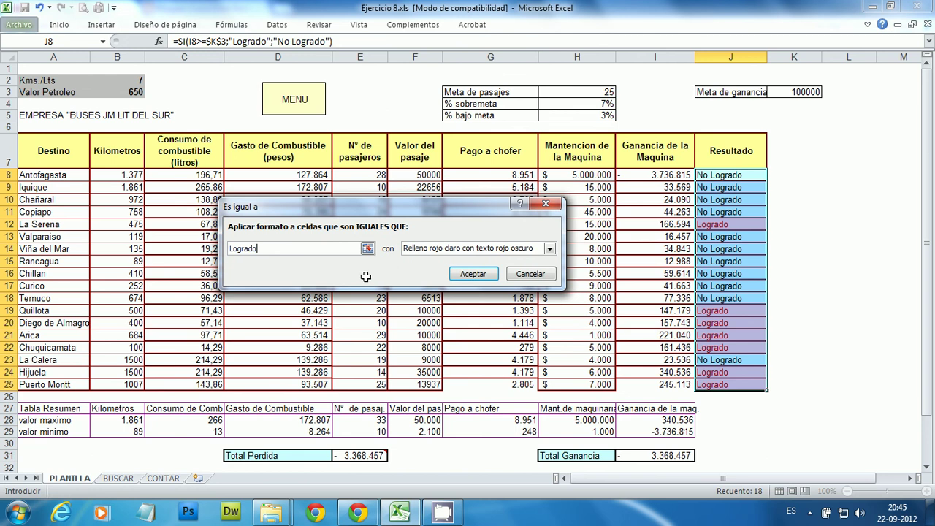
Give the "Es igual a" Logrado rule a custom format with bold blue font and apply it
{"action": "left_click", "coordinate": [482, 254]}
{"action": "left_click", "coordinate": [423, 315]}
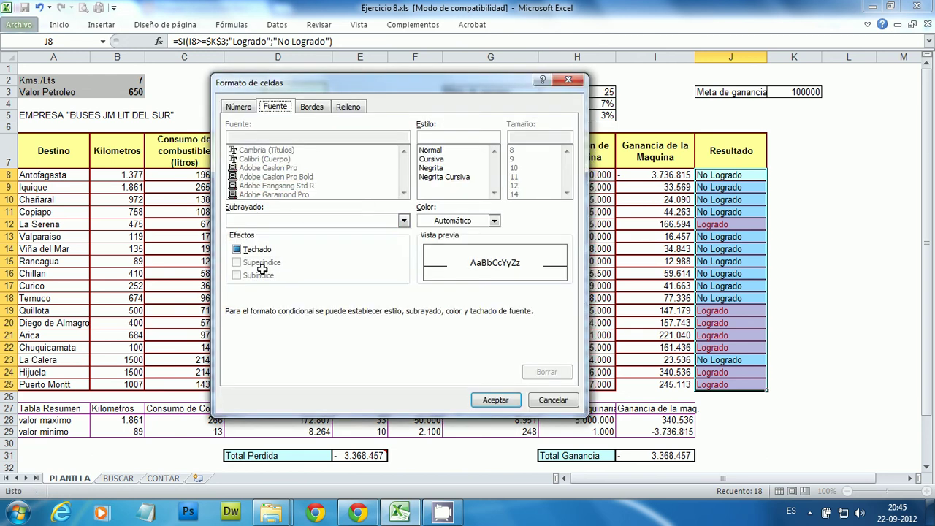
{"action": "left_click", "coordinate": [431, 221]}
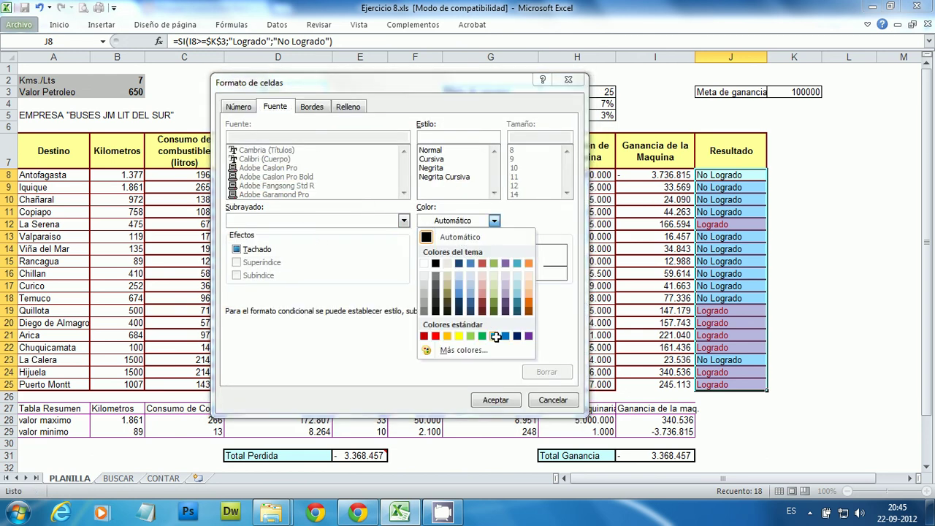
{"action": "left_click", "coordinate": [503, 336]}
{"action": "left_click", "coordinate": [431, 168]}
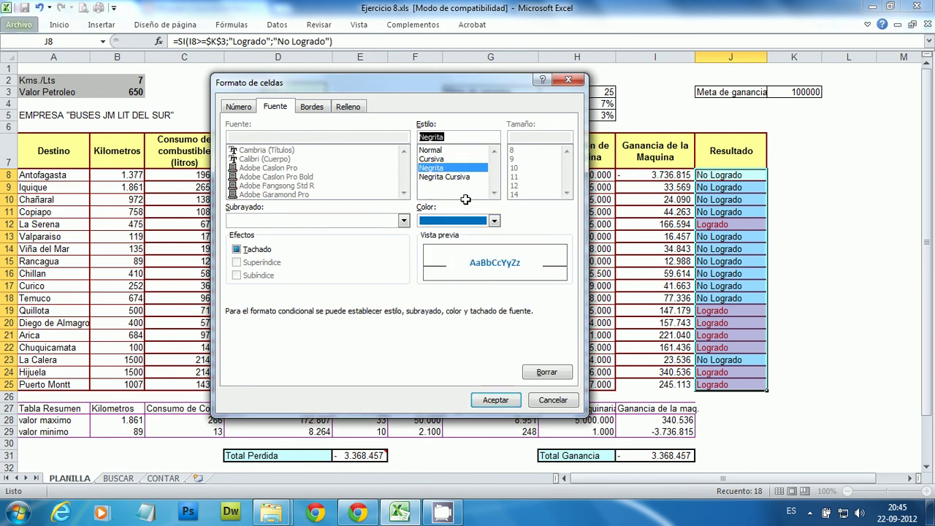
{"action": "left_click", "coordinate": [495, 399]}
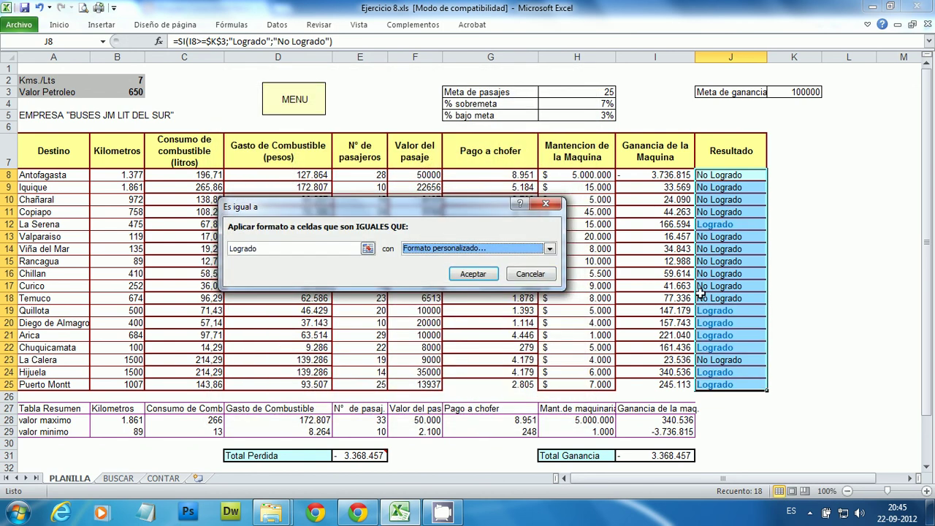
{"action": "left_click", "coordinate": [467, 273]}
{"action": "left_click", "coordinate": [784, 233]}
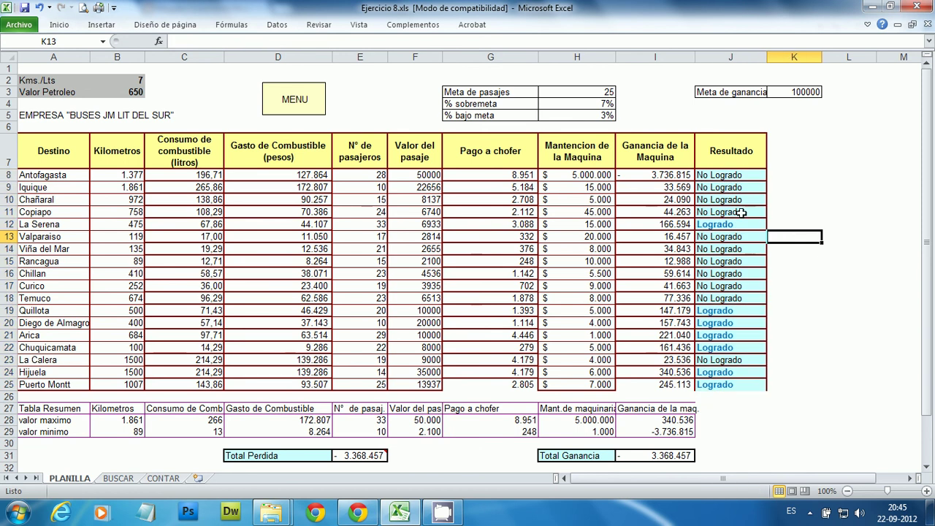
Start an "Es igual a" conditional formatting rule on Resultado cells J8:J25 for the value "No Logrado"
{"action": "left_click_drag", "start_coordinate": [723, 178], "coordinate": [733, 385]}
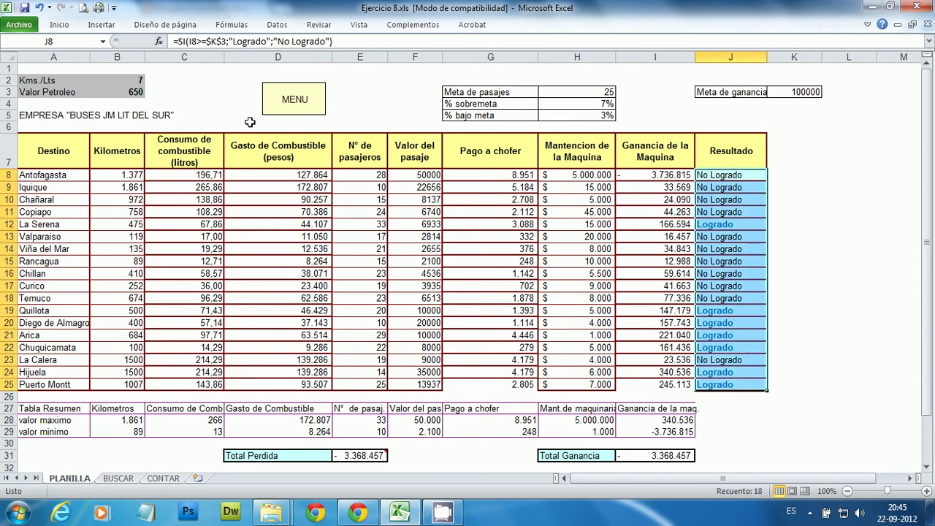
{"action": "left_click", "coordinate": [57, 23]}
{"action": "left_click", "coordinate": [561, 59]}
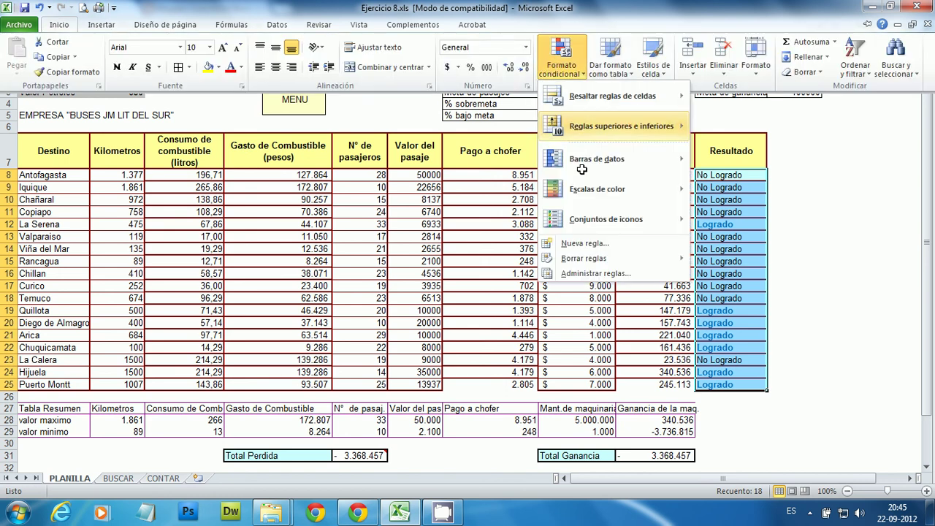
{"action": "mouse_move", "coordinate": [588, 92]}
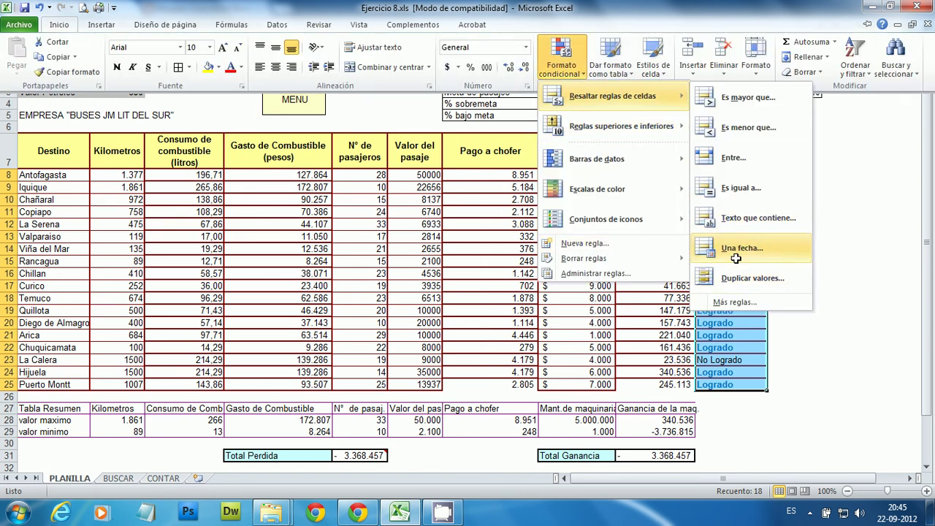
{"action": "left_click", "coordinate": [732, 187]}
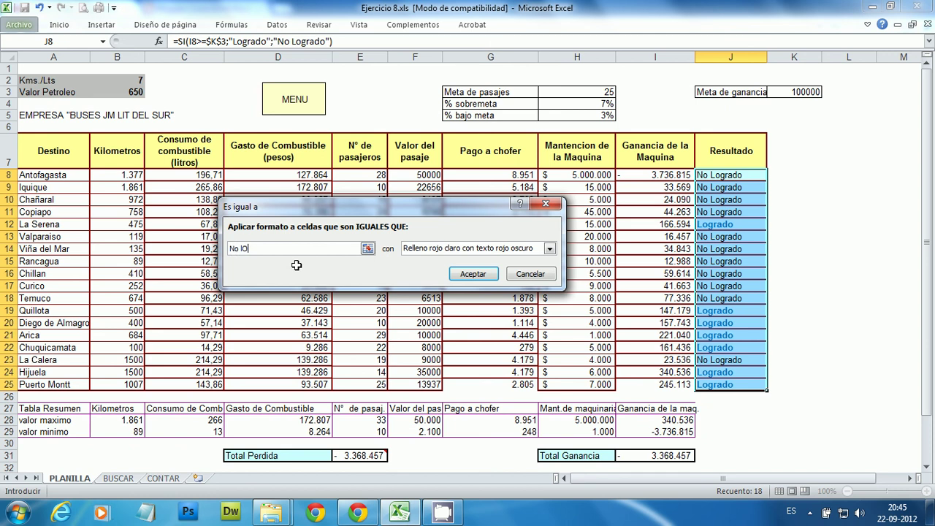
{"action": "type", "text": "No lOGRADO"}
{"action": "key", "text": "BackSpace"}
{"action": "key", "text": "BackSpace"}
{"action": "key", "text": "BackSpace"}
{"action": "key", "text": "BackSpace"}
{"action": "type", "text": "o"}
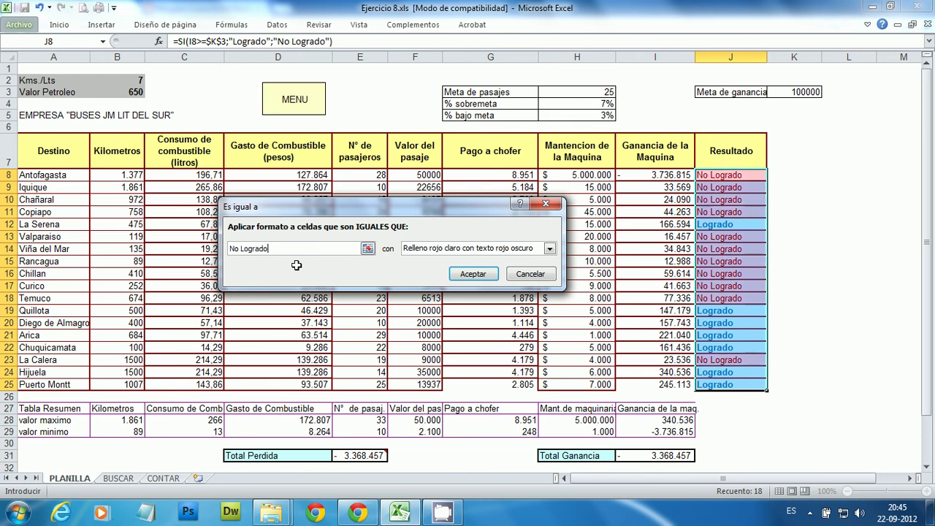
Give the "Es igual a" No Logrado rule a custom format with bold red font and apply it
{"action": "left_click", "coordinate": [413, 248]}
{"action": "left_click", "coordinate": [439, 315]}
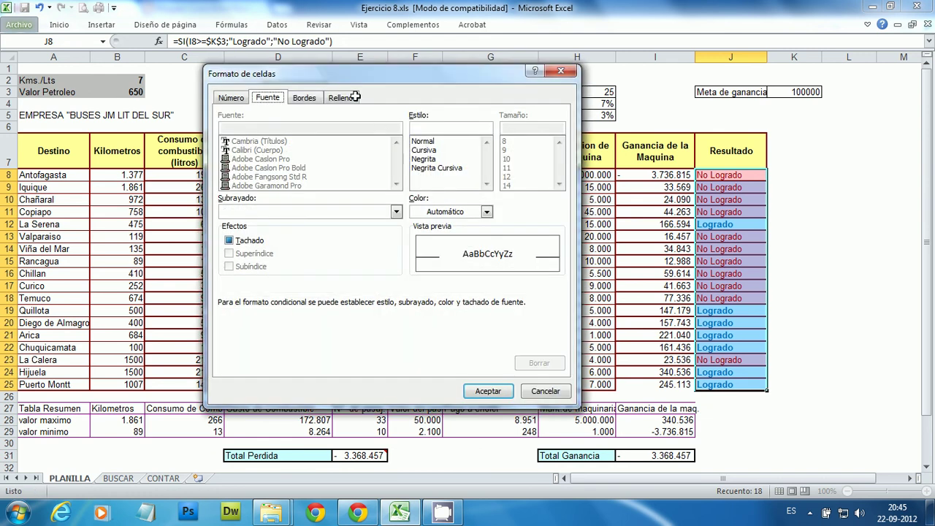
{"action": "left_click", "coordinate": [435, 213]}
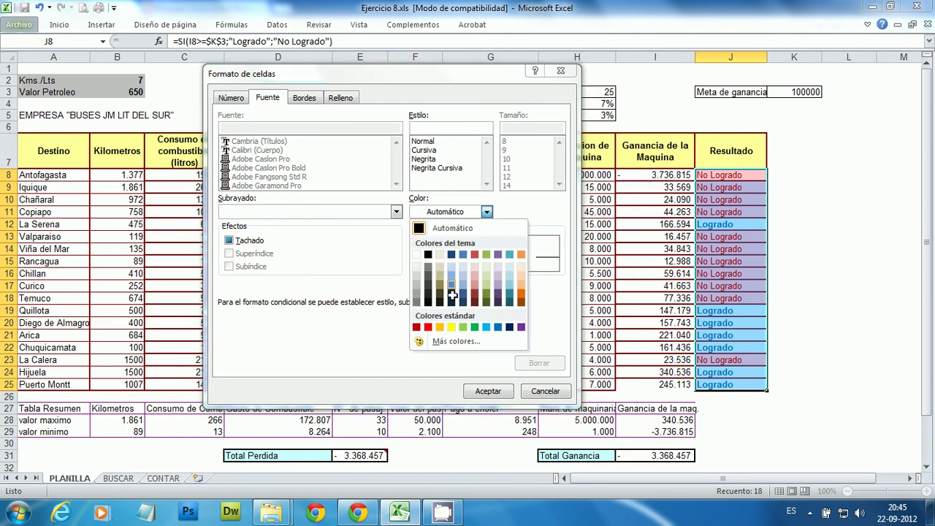
{"action": "left_click", "coordinate": [429, 327]}
{"action": "left_click", "coordinate": [423, 161]}
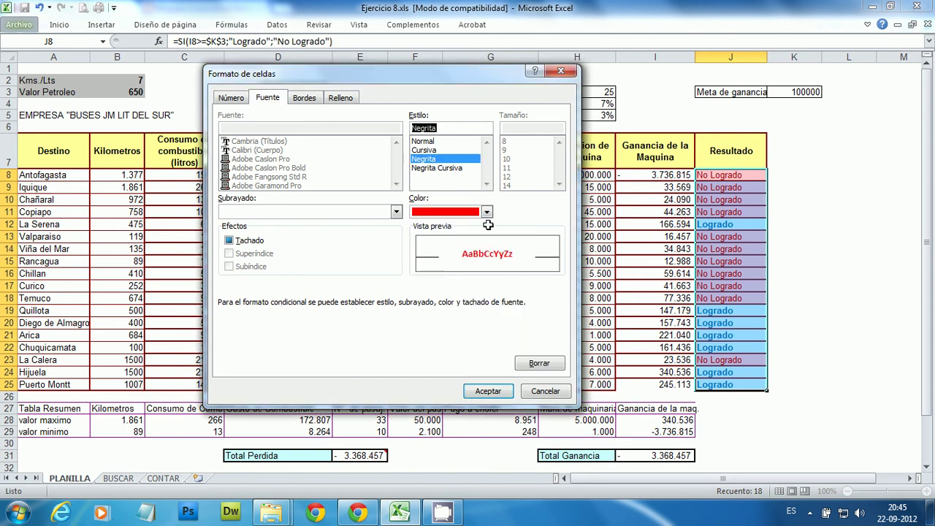
{"action": "left_click", "coordinate": [488, 390]}
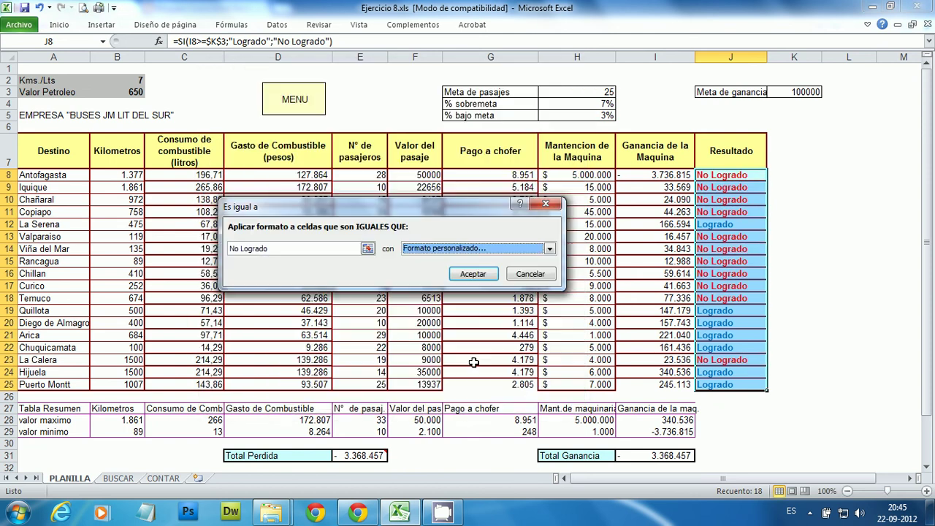
{"action": "left_click", "coordinate": [474, 272]}
{"action": "left_click", "coordinate": [906, 219]}
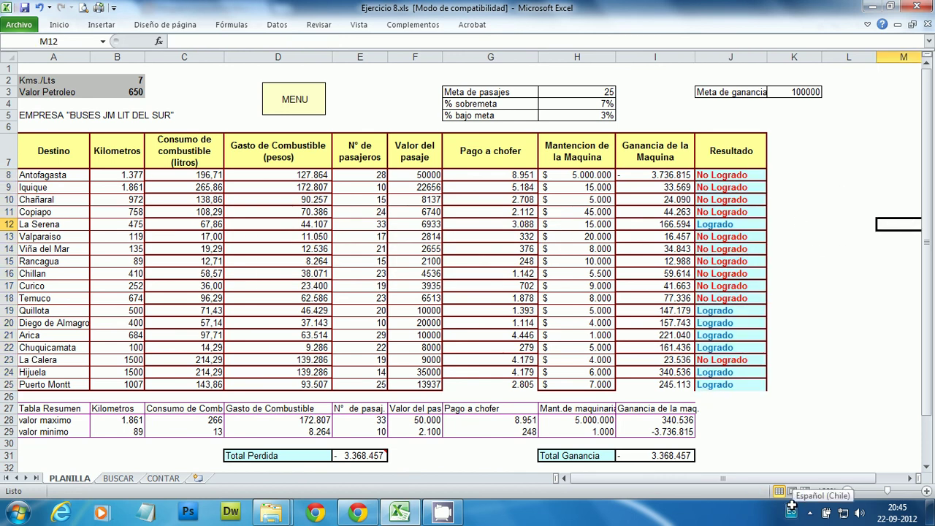
Examine the Pago a chofer formula in G8, leaving it as it is
{"action": "left_click_drag", "start_coordinate": [713, 174], "coordinate": [731, 384]}
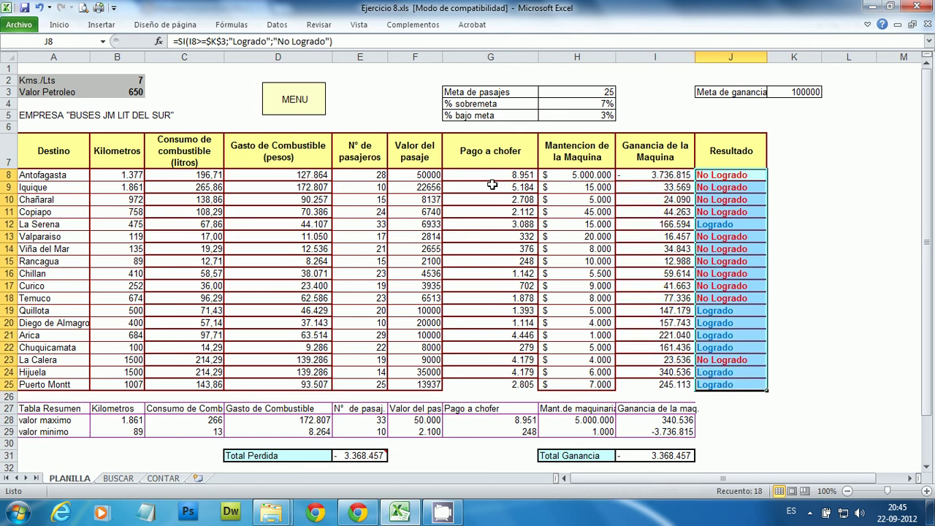
{"action": "left_click_drag", "start_coordinate": [475, 177], "coordinate": [466, 382]}
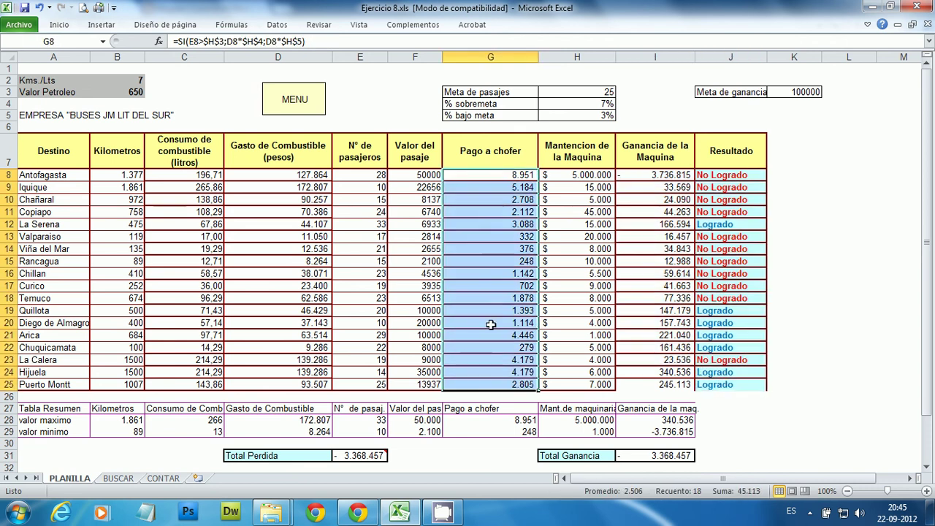
{"action": "left_click", "coordinate": [504, 175]}
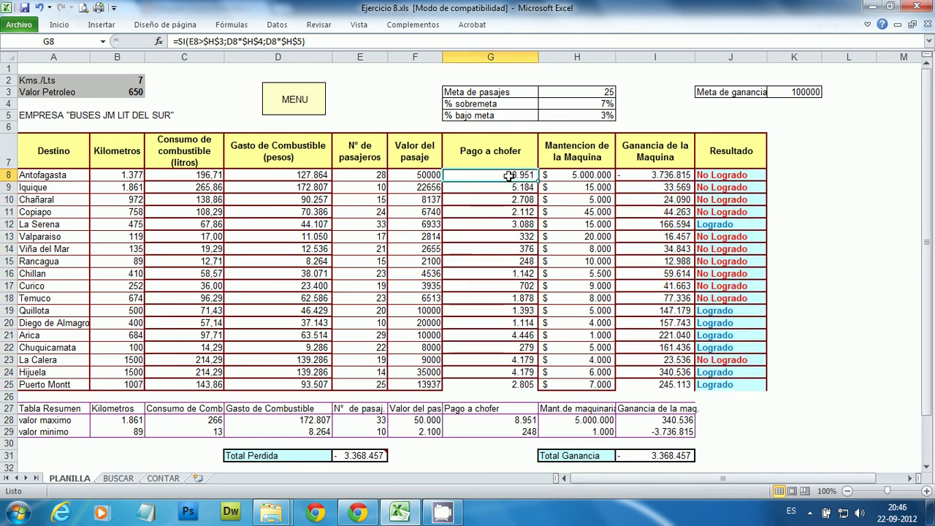
{"action": "left_click", "coordinate": [333, 41]}
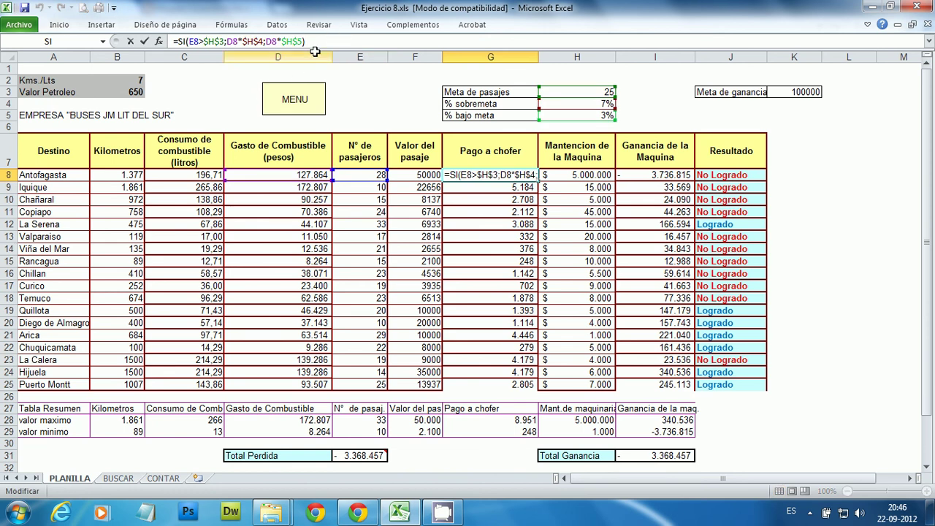
{"action": "left_click_drag", "start_coordinate": [307, 41], "coordinate": [167, 41]}
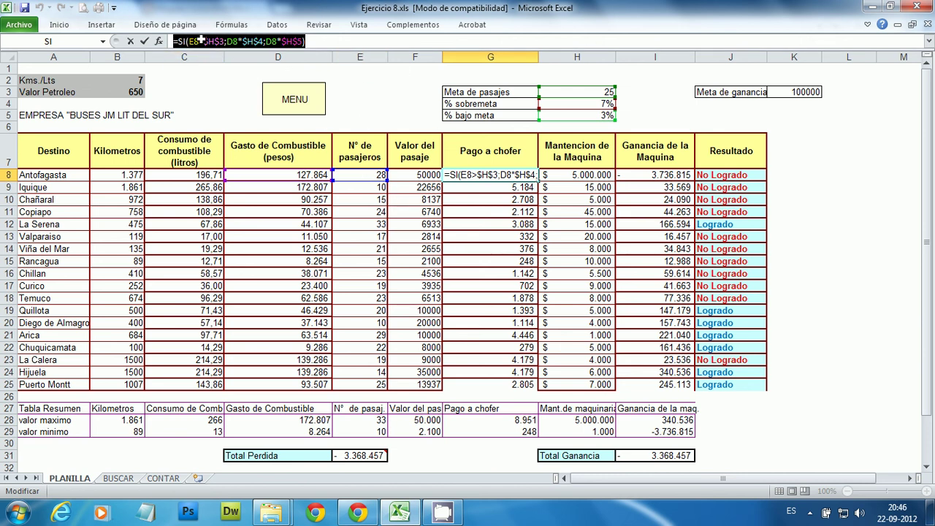
{"action": "left_click", "coordinate": [225, 44]}
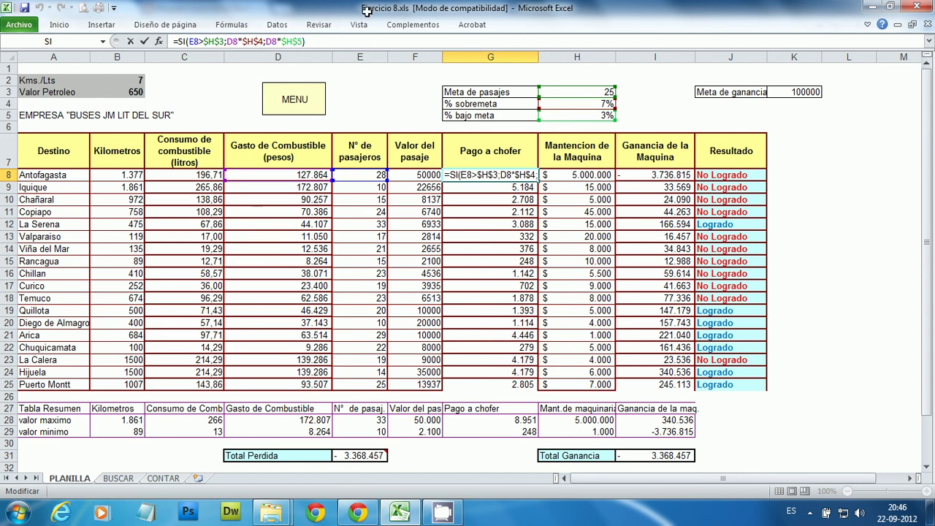
{"action": "key", "text": "Return"}
Examine how passenger numbers, fuel cost and maintenance feed the Pago a chofer and Ganancia de la Maquina formulas
{"action": "left_click_drag", "start_coordinate": [503, 171], "coordinate": [508, 384]}
{"action": "left_click_drag", "start_coordinate": [374, 175], "coordinate": [376, 381]}
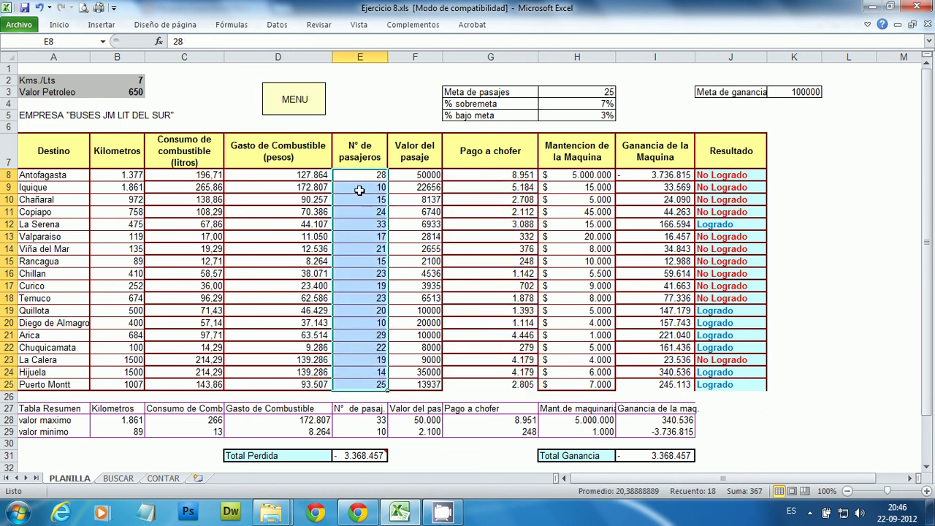
{"action": "left_click", "coordinate": [588, 106]}
{"action": "left_click", "coordinate": [277, 194]}
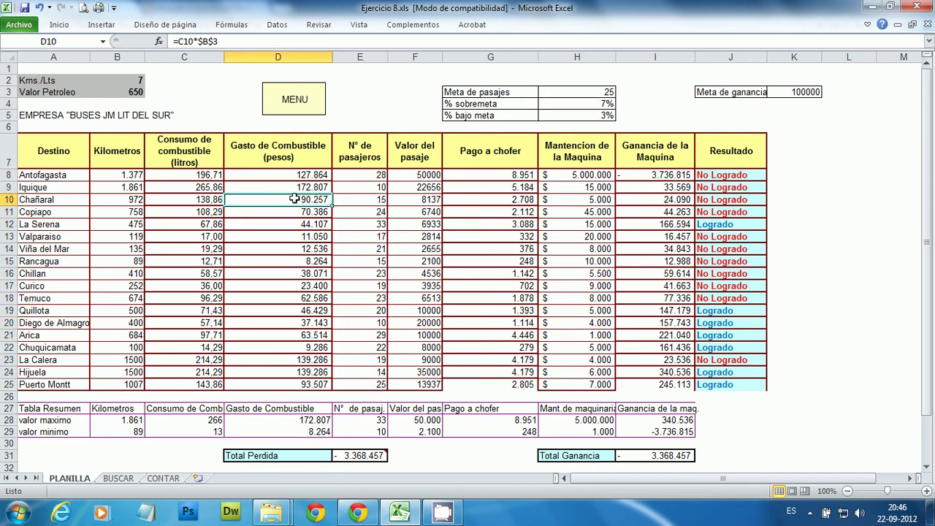
{"action": "left_click", "coordinate": [574, 214]}
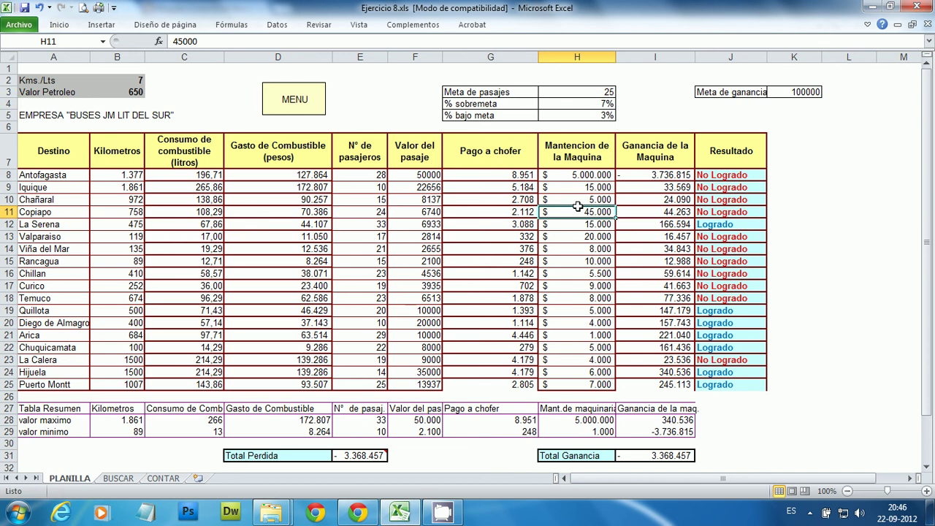
{"action": "left_click", "coordinate": [503, 208]}
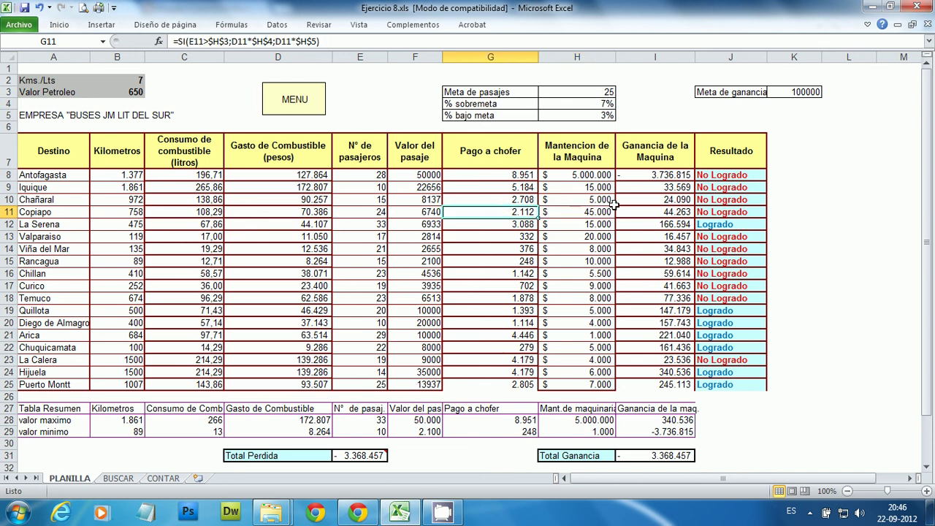
{"action": "left_click", "coordinate": [640, 177]}
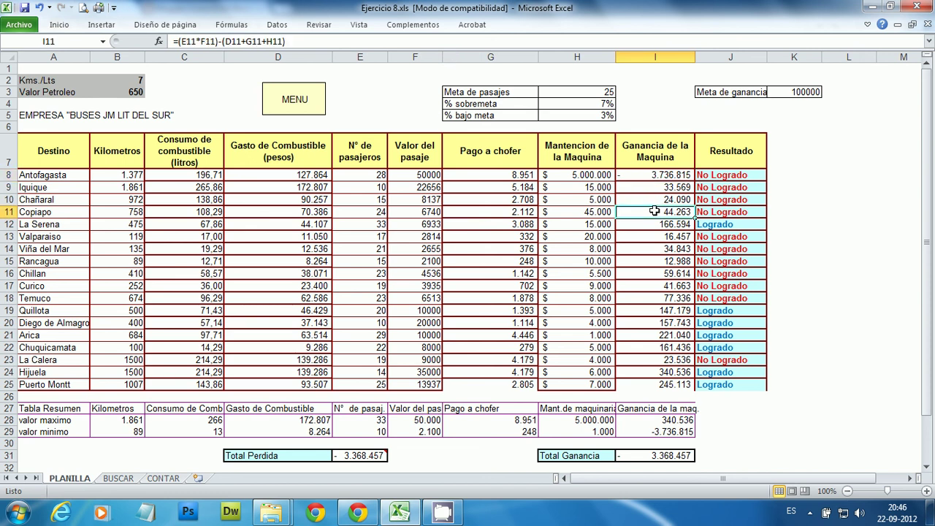
{"action": "left_click", "coordinate": [655, 187]}
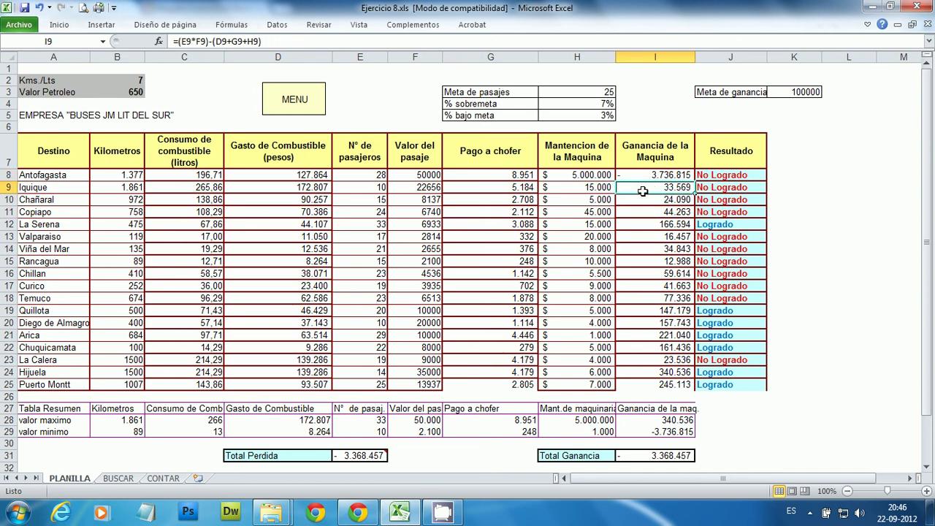
Examine the Resultado formulas in column J against the machine profits and the Meta de ganancia in K3
{"action": "left_click", "coordinate": [720, 177]}
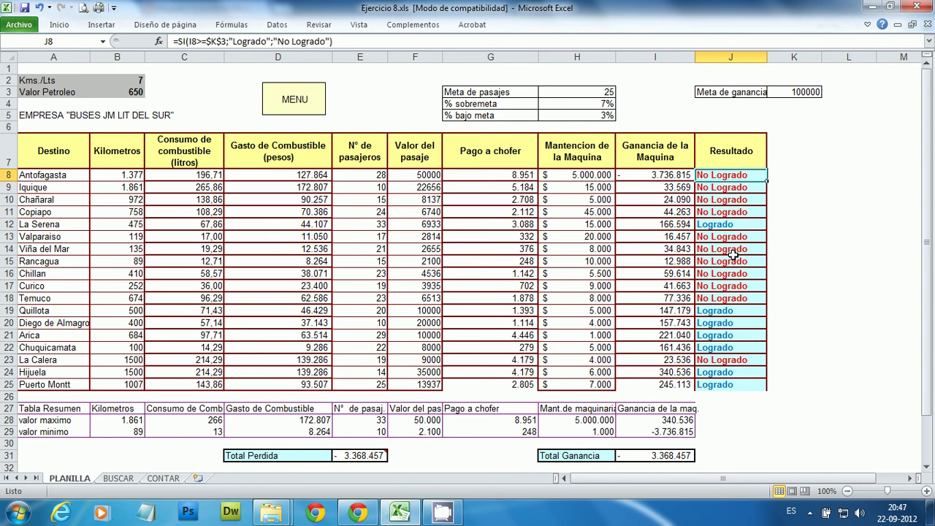
{"action": "left_click", "coordinate": [632, 176]}
{"action": "left_click", "coordinate": [706, 177]}
{"action": "left_click", "coordinate": [800, 93]}
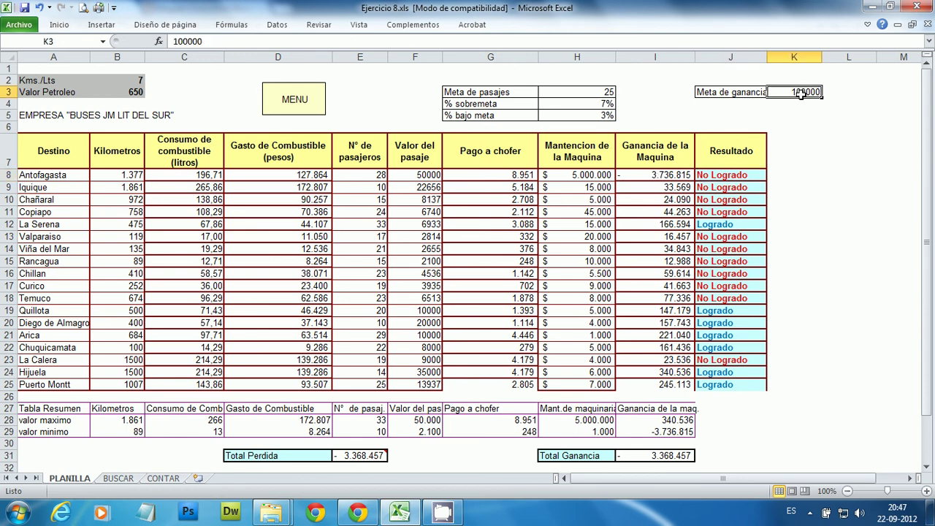
{"action": "left_click", "coordinate": [711, 179]}
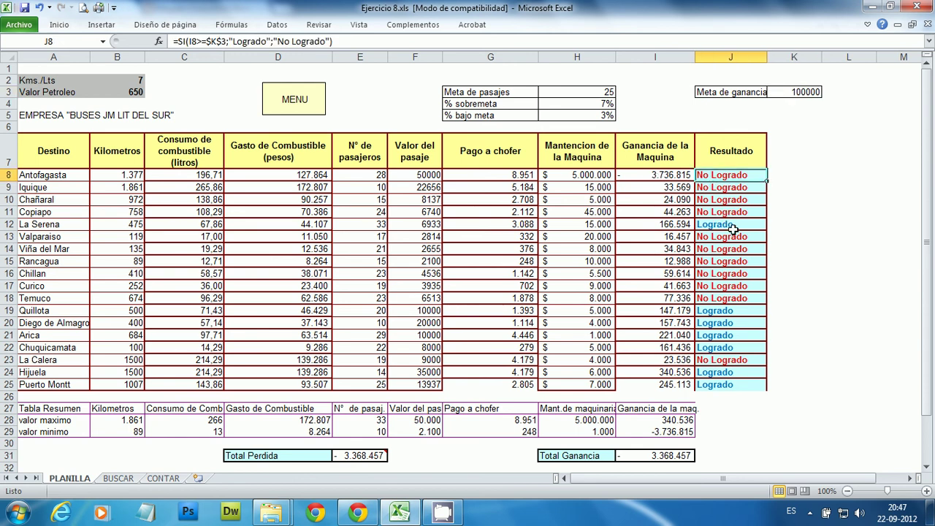
{"action": "left_click_drag", "start_coordinate": [710, 224], "coordinate": [714, 325]}
{"action": "left_click", "coordinate": [722, 338]}
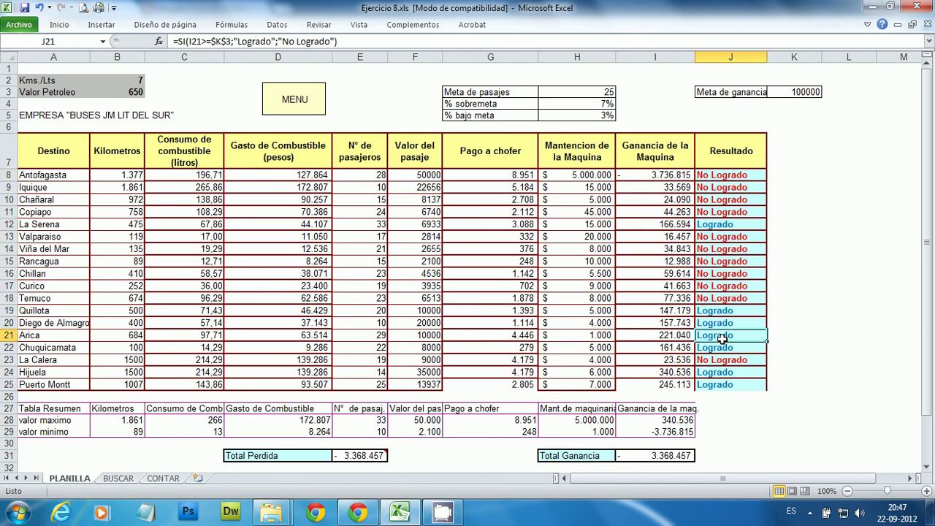
{"action": "left_click", "coordinate": [727, 179]}
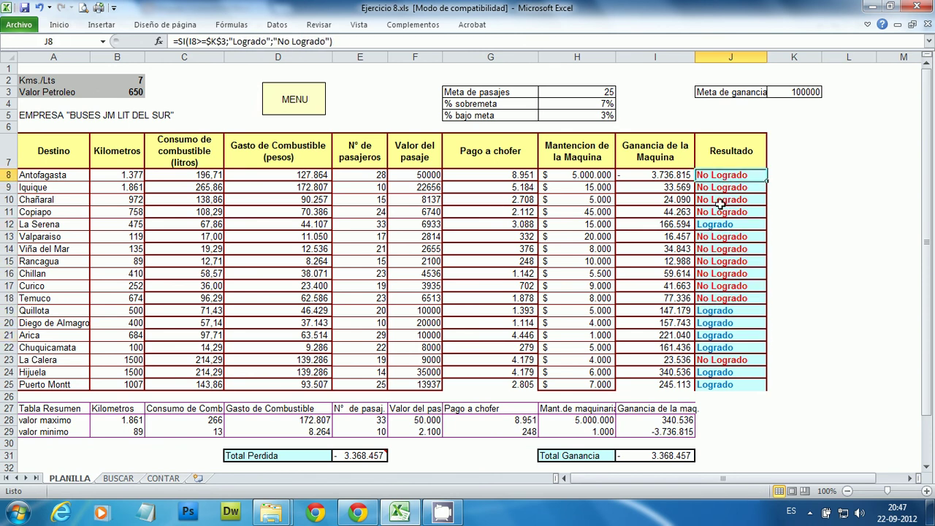
{"action": "left_click_drag", "start_coordinate": [925, 162], "coordinate": [930, 225]}
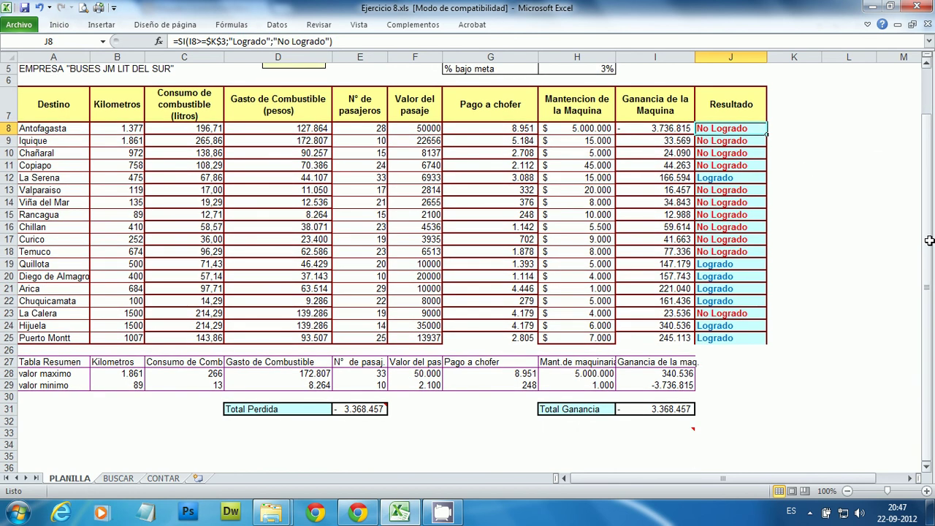